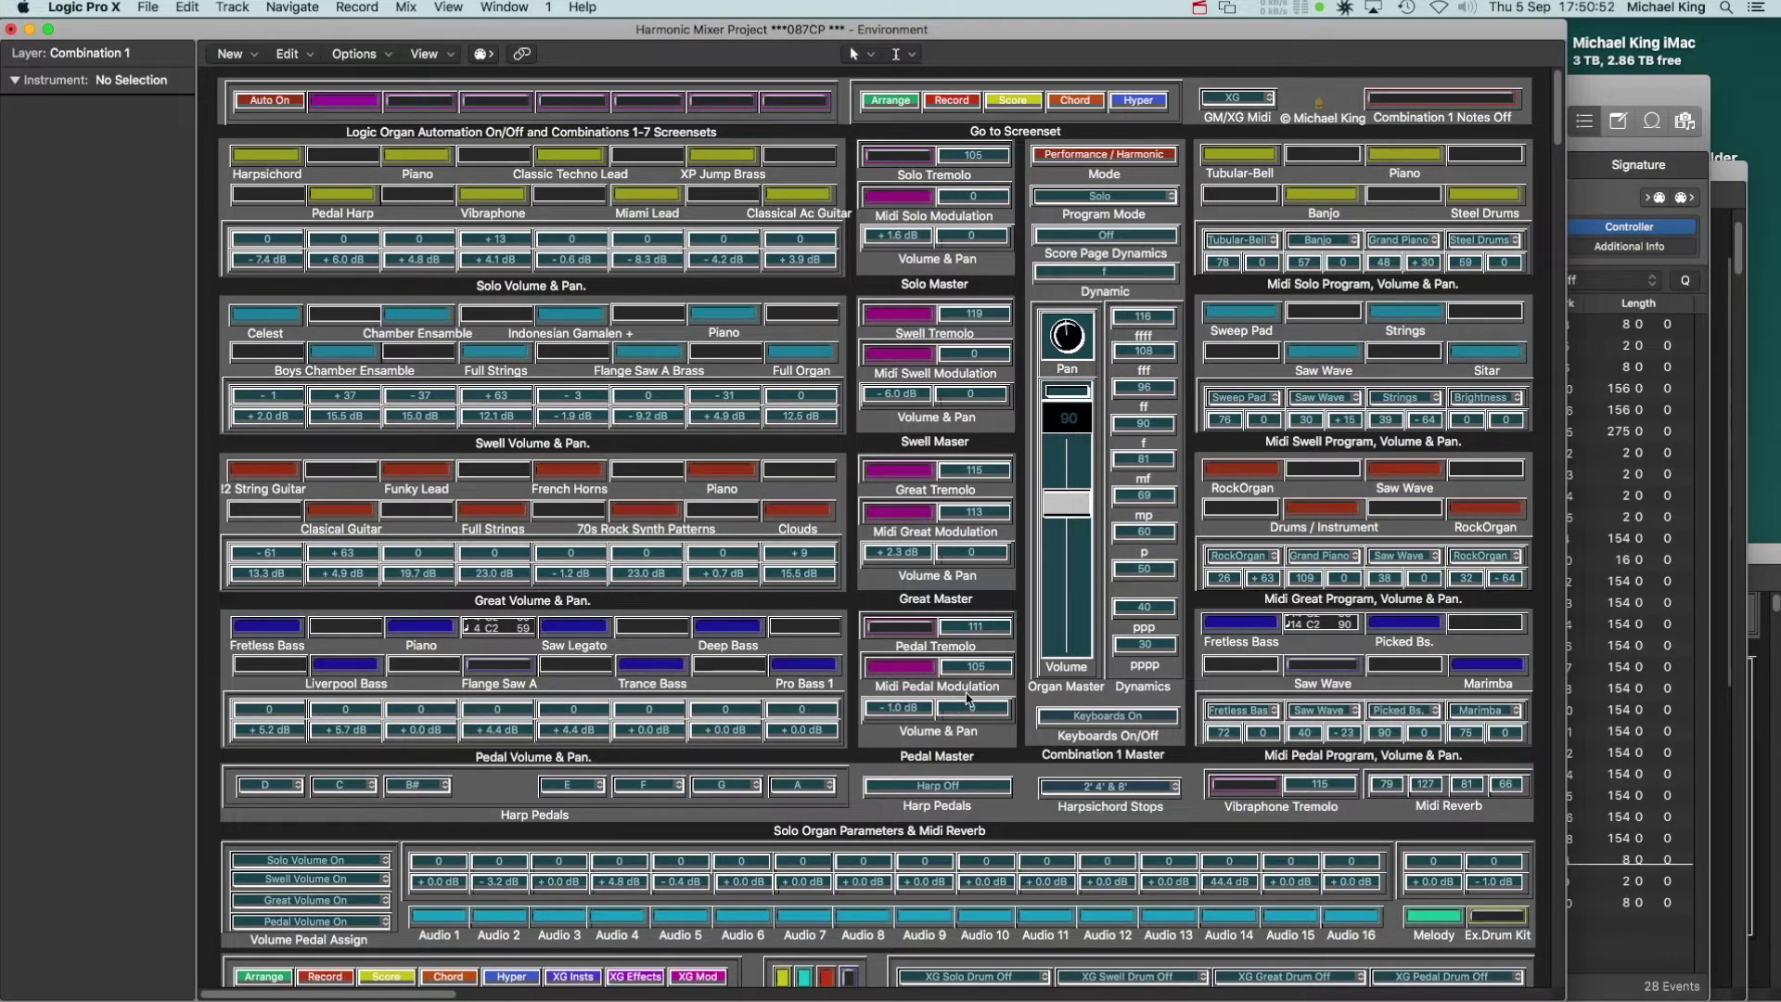
Examine the Combination 1 organ panel, the global audio channel strips and the Extended Parameters section, ending back at the organ panel
scroll(1159, 637, "down", 4)
scroll(1159, 636, "down", 4)
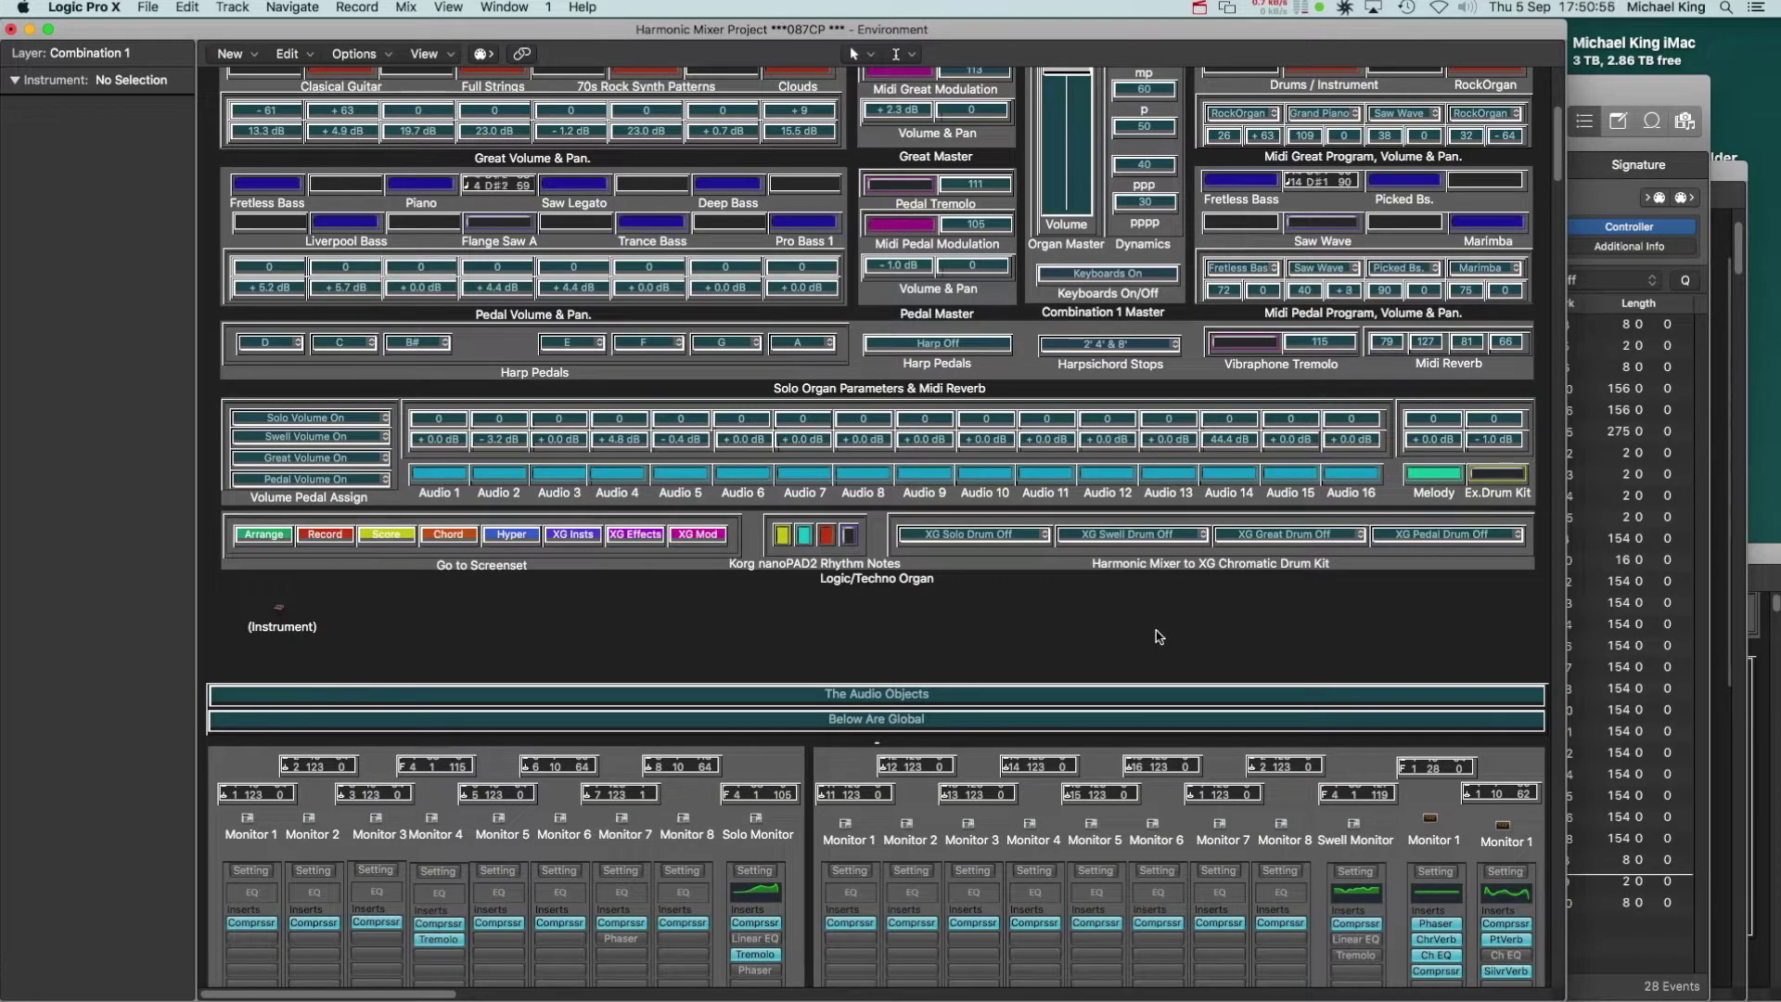
left_click_drag(1558, 156, 1556, 243)
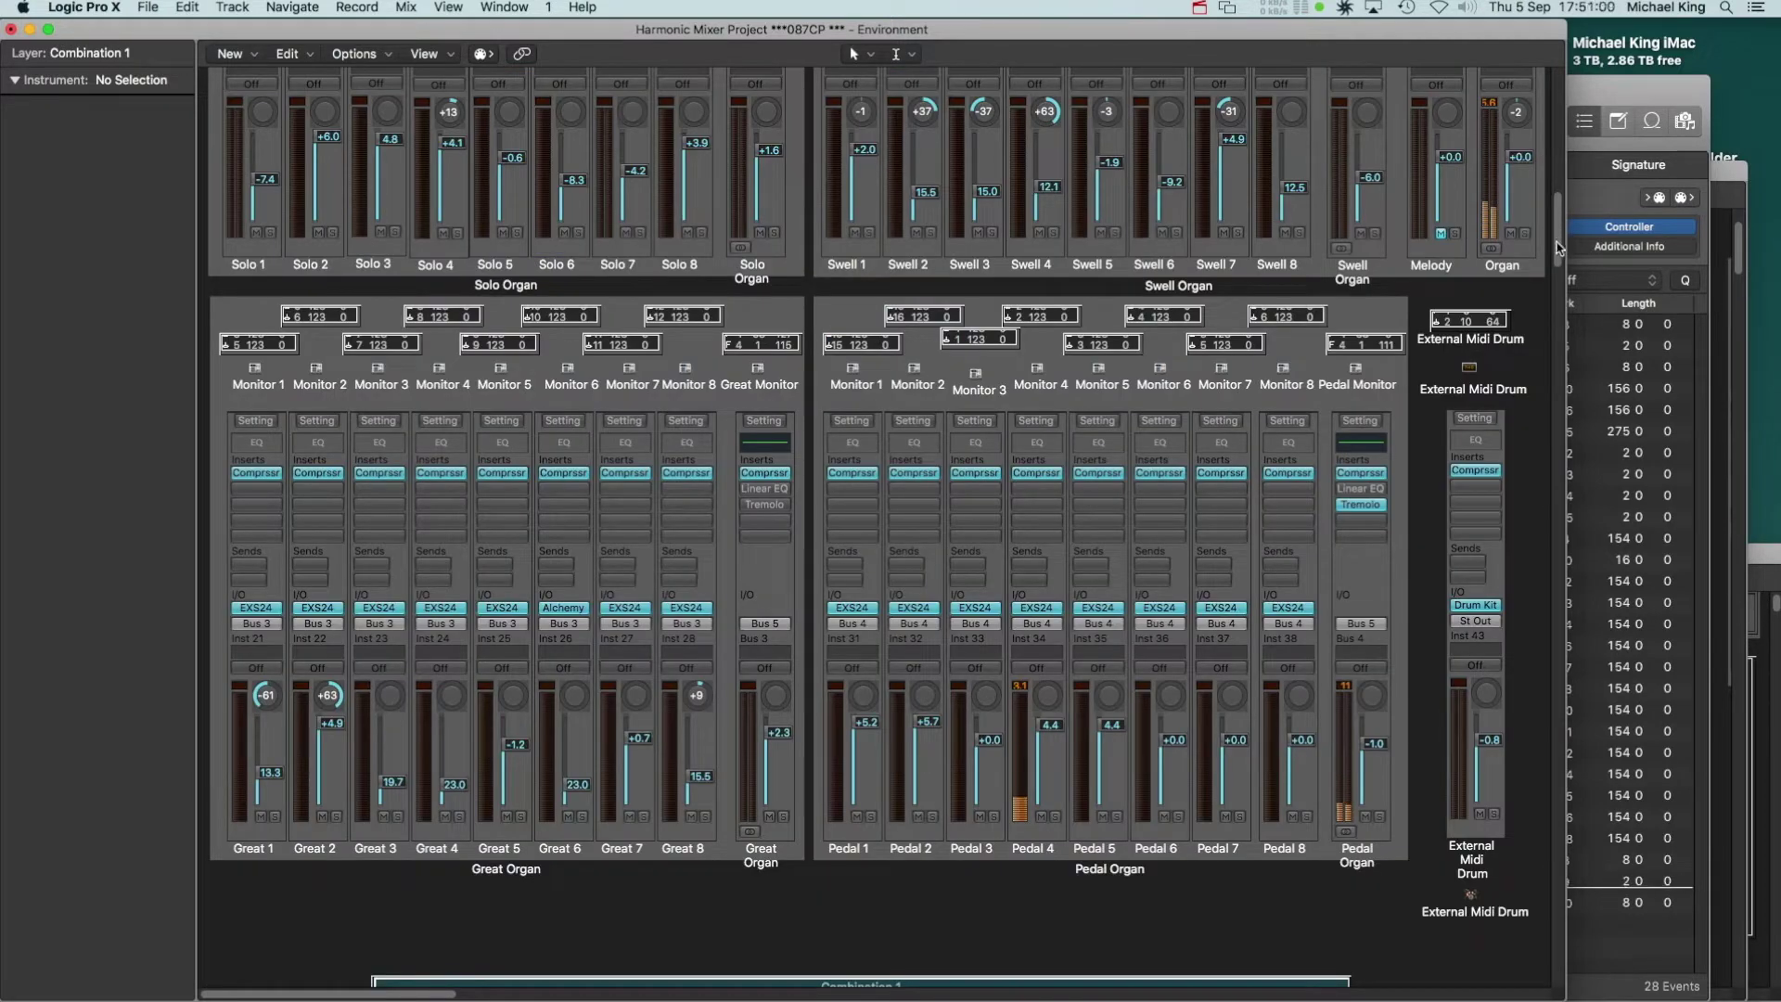
mouse_move(1558, 243)
left_mouse_down()
mouse_move(1555, 221)
mouse_move(1552, 254)
left_mouse_up()
scroll(1547, 278, "down", 5)
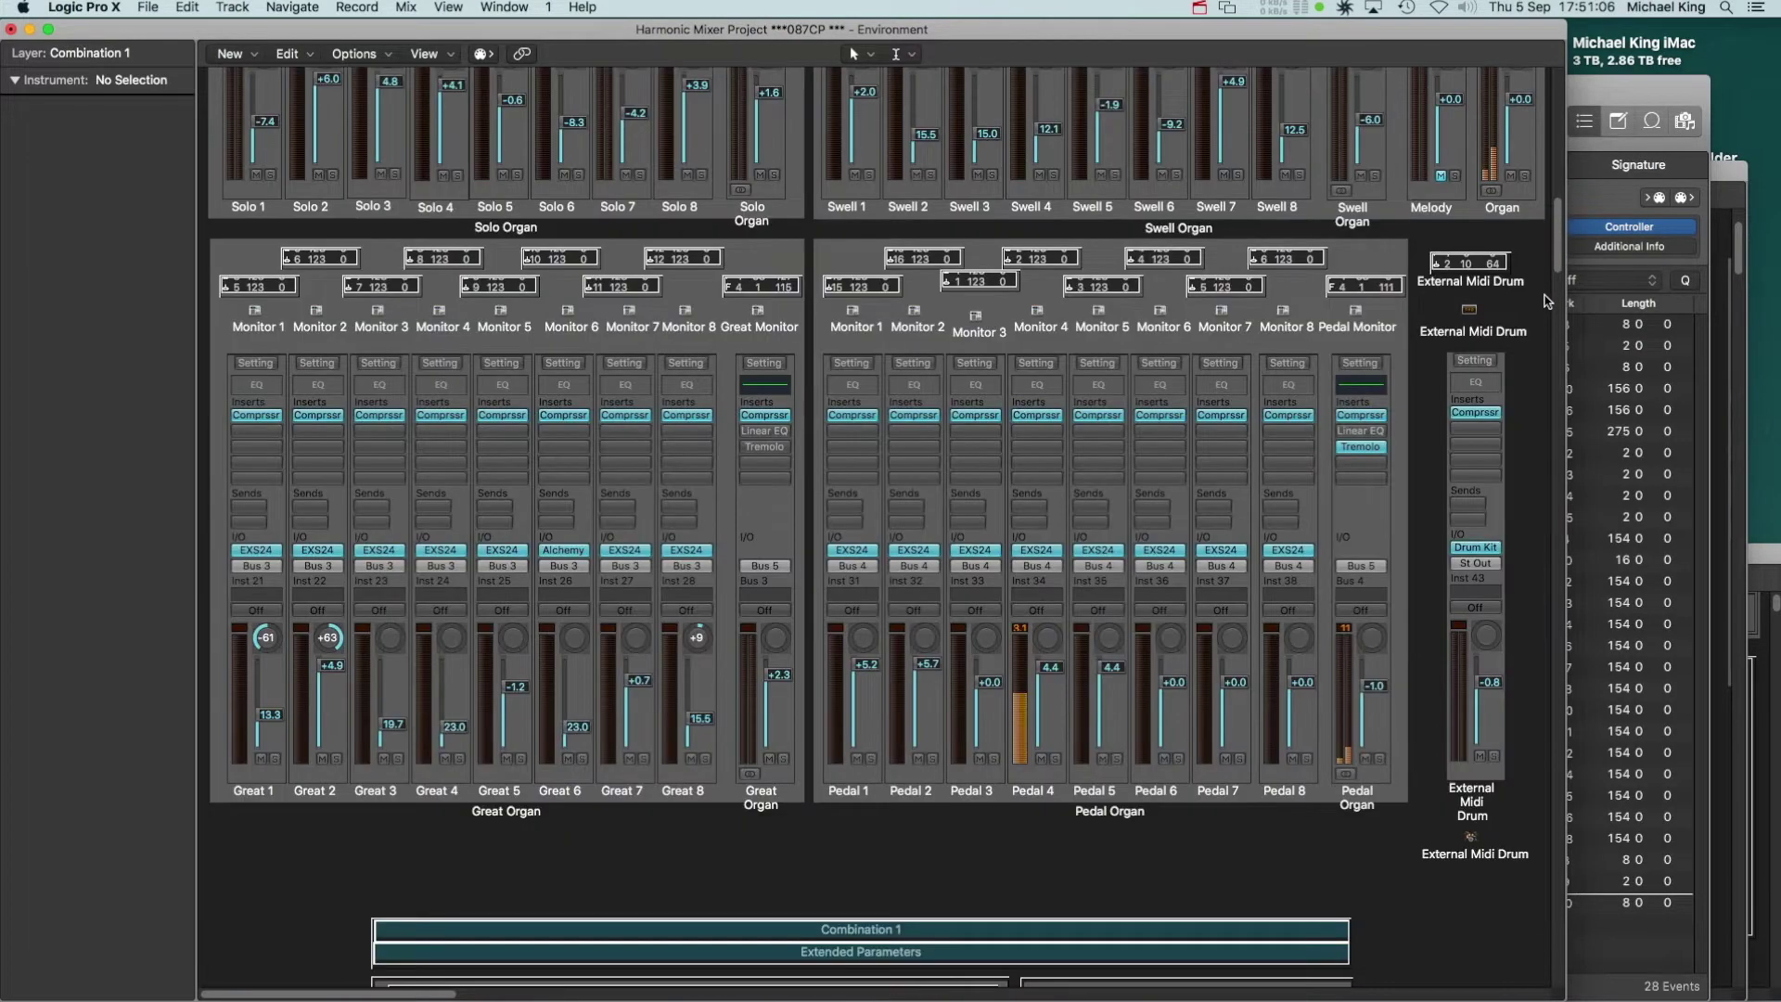
scroll(1545, 316, "down", 12)
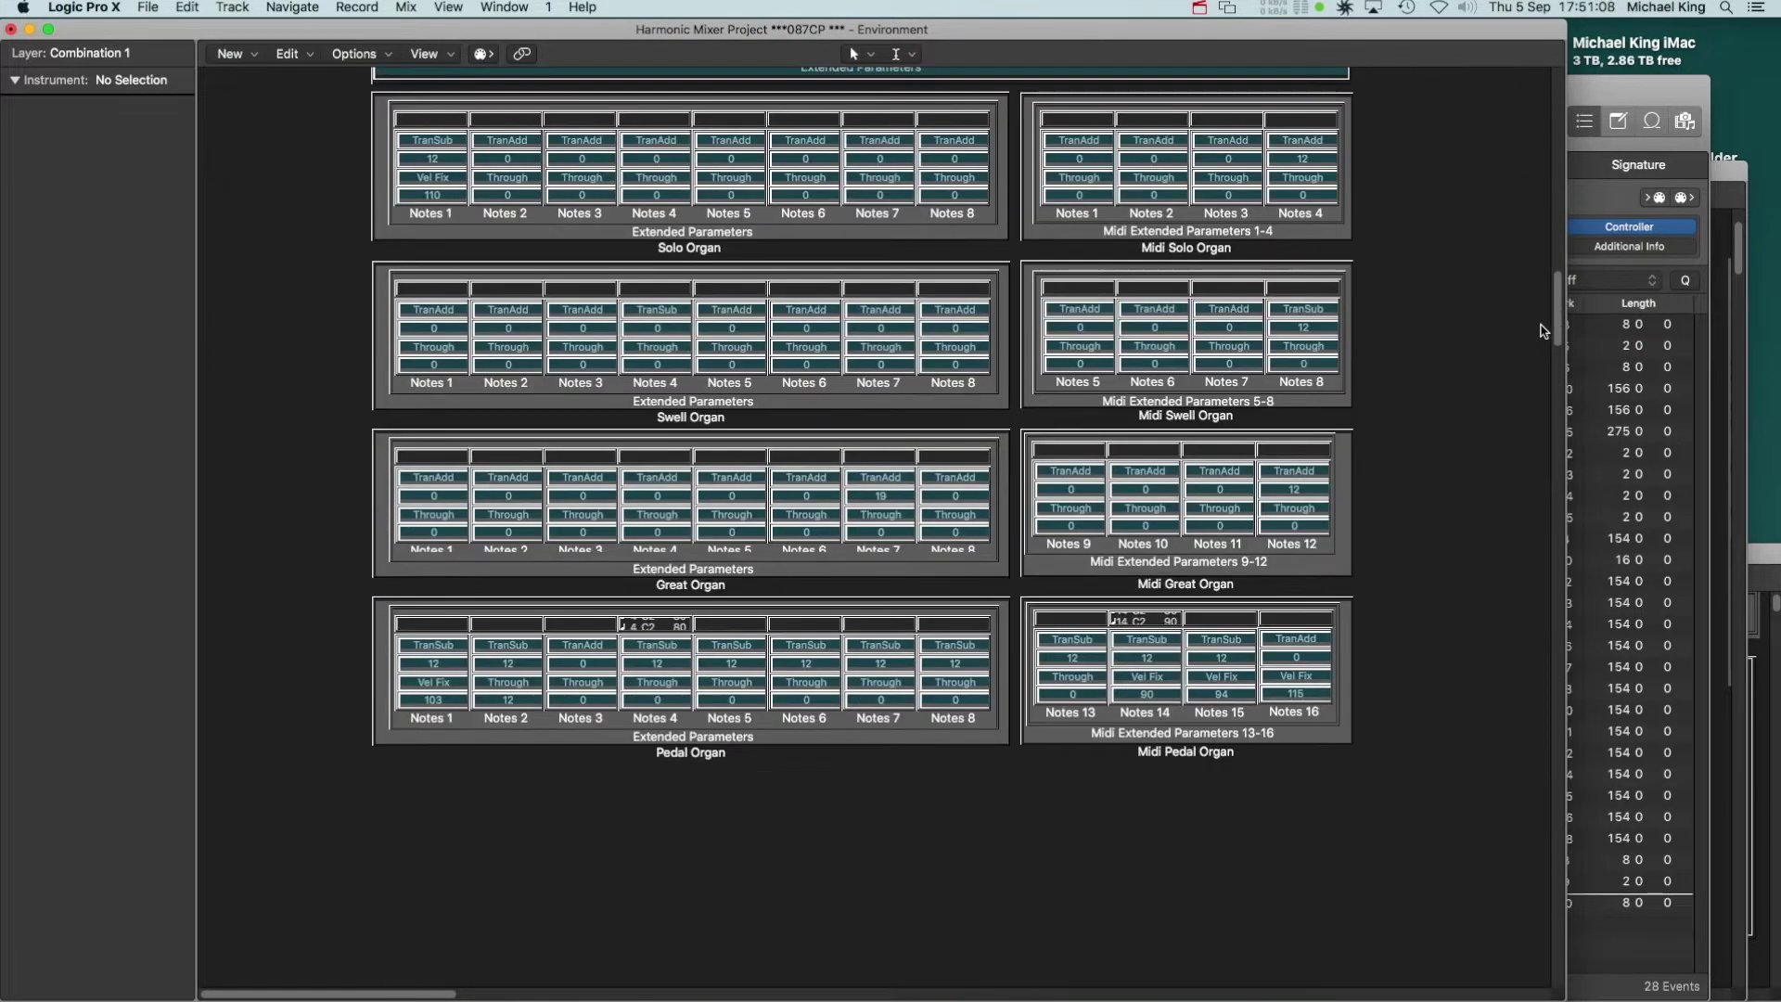
scroll(1540, 327, "down", 1)
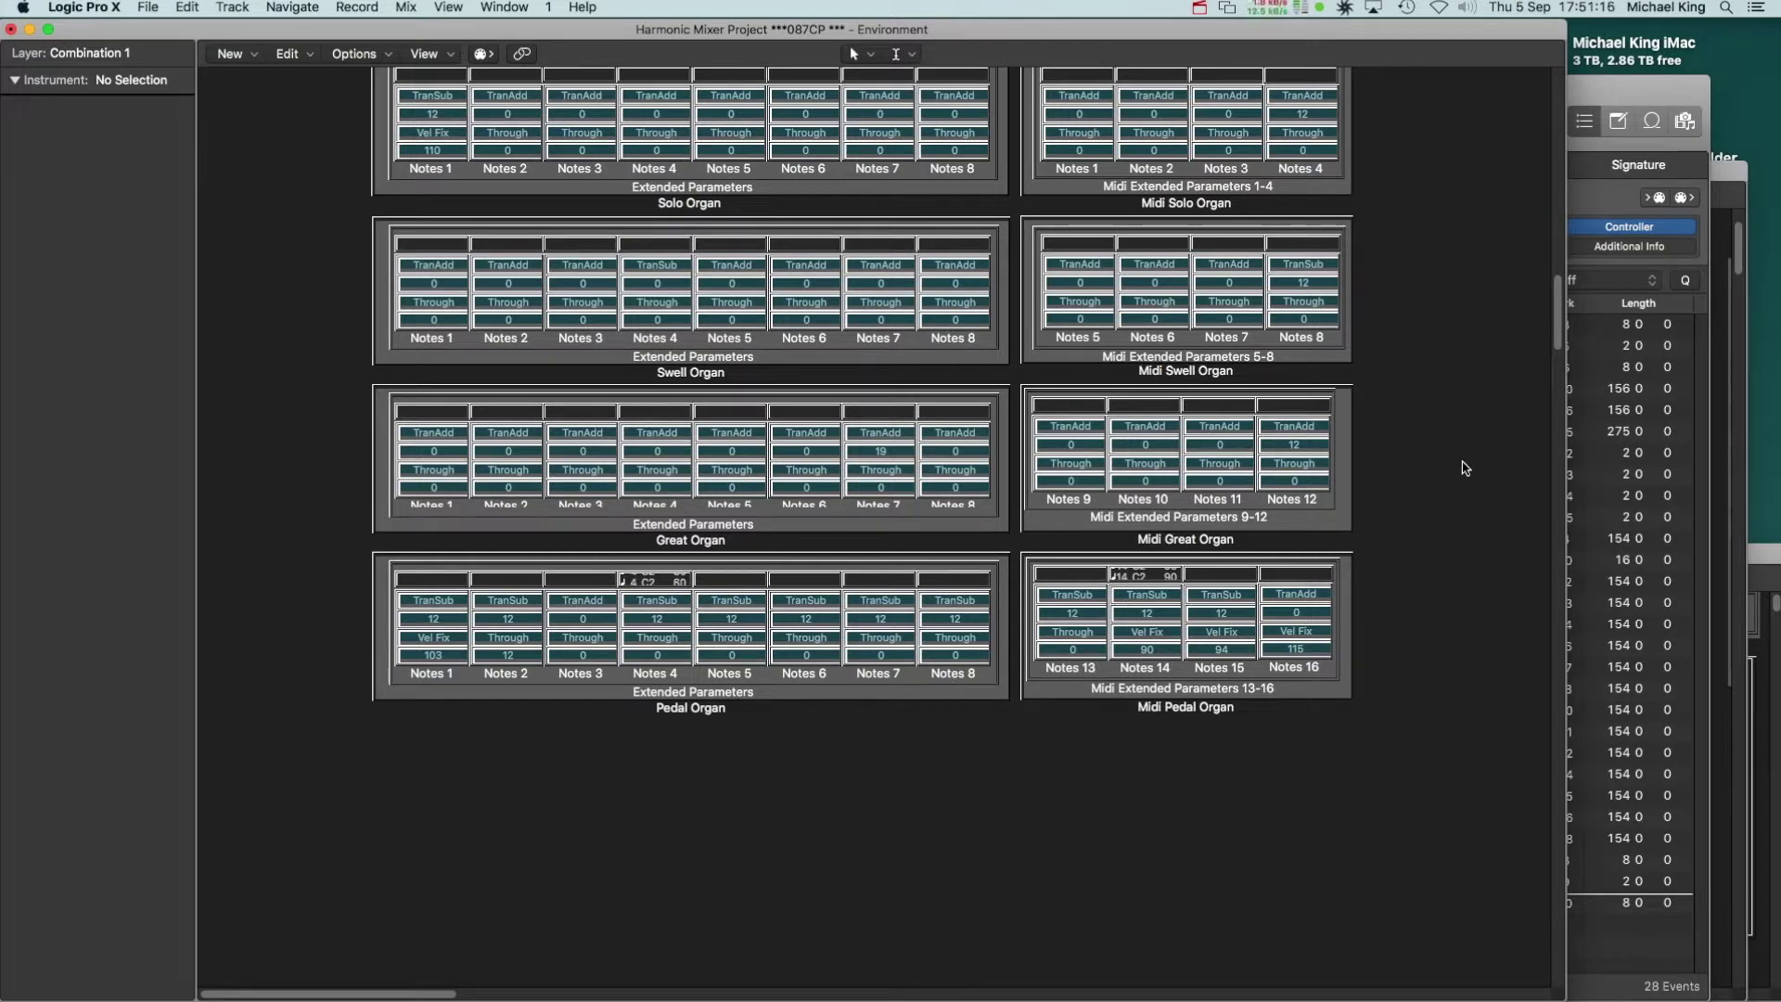
scroll(1490, 246, "up", 1)
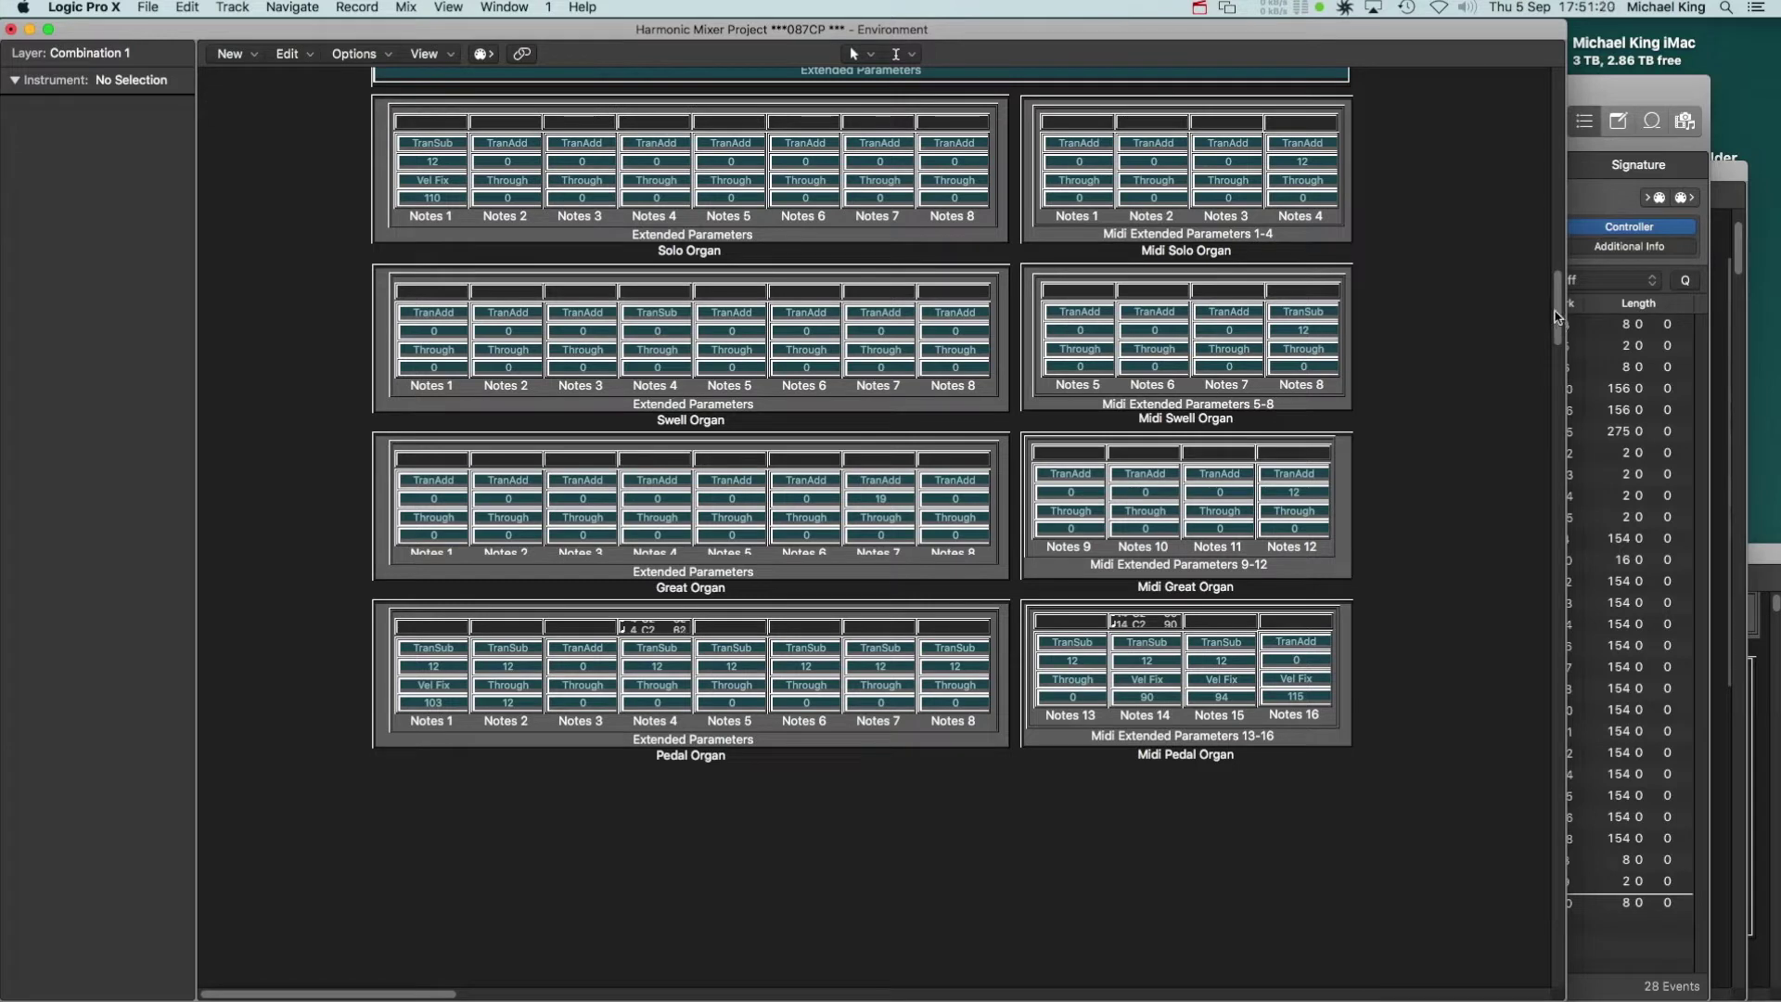
scroll(1557, 278, "up", 8)
scroll(1570, 28, "up", 10)
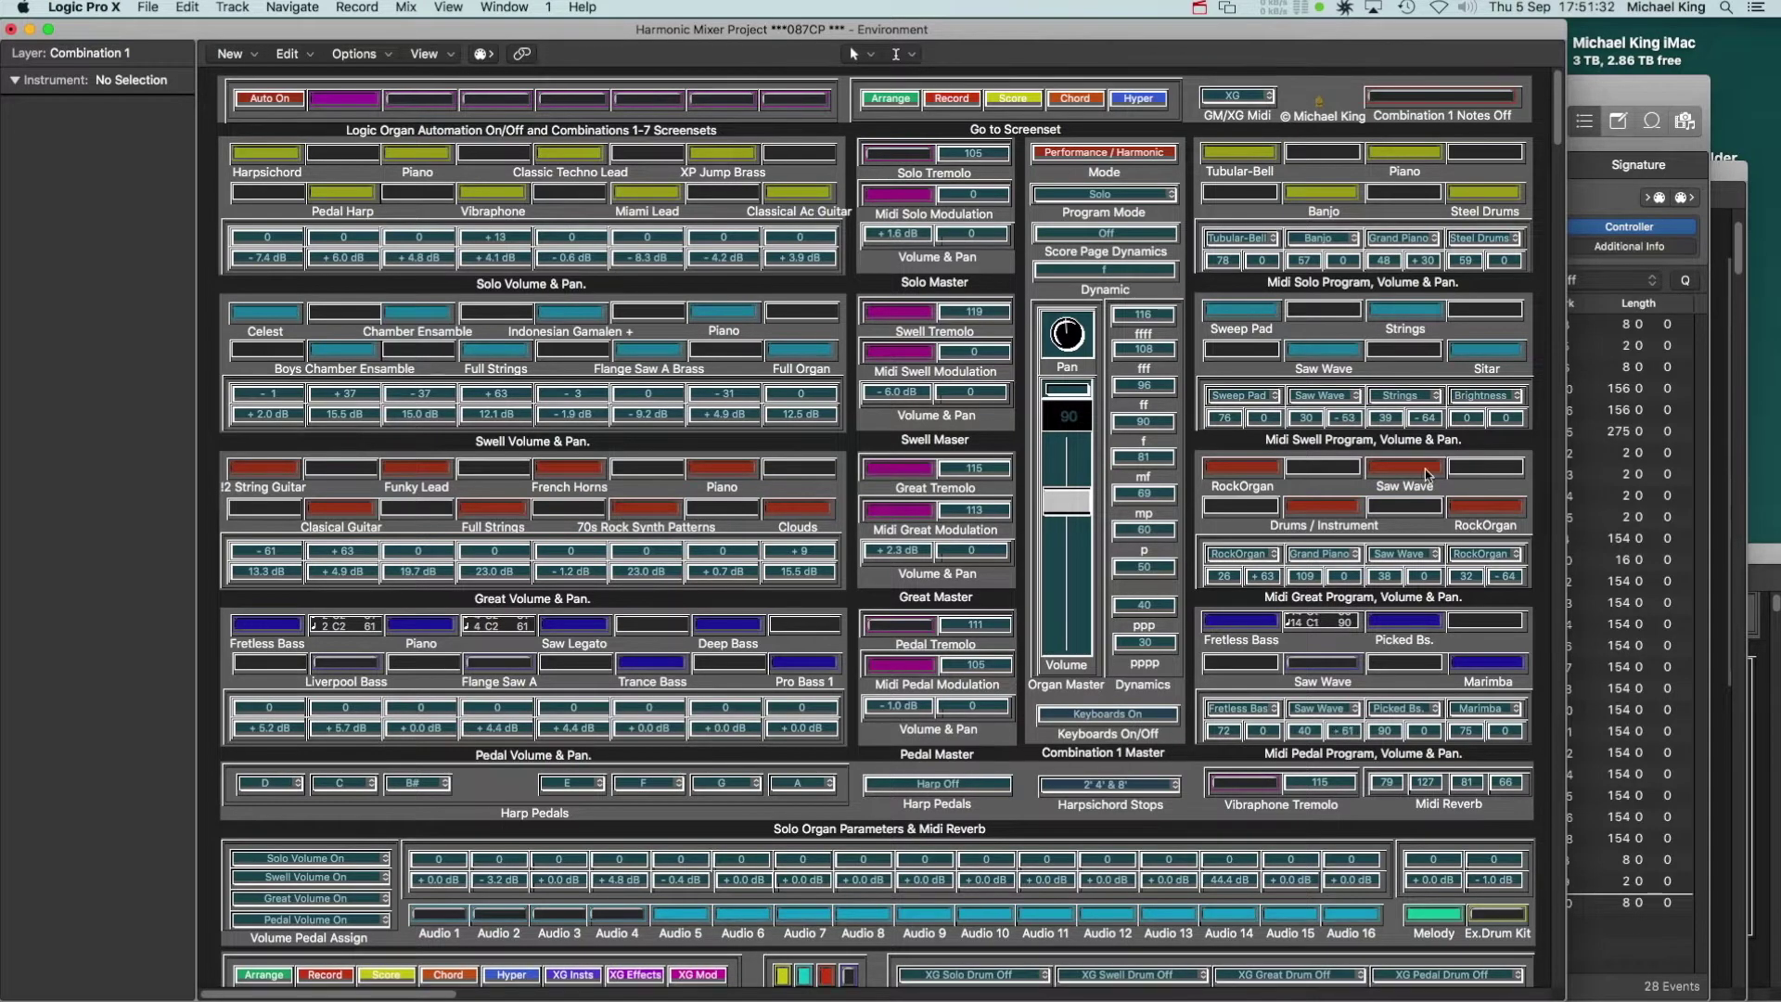
Examine the Great and Pedal Organ channel strips during playback, along with the note activity in the Combination 1 Extended Parameters
scroll(1489, 367, "down", 6)
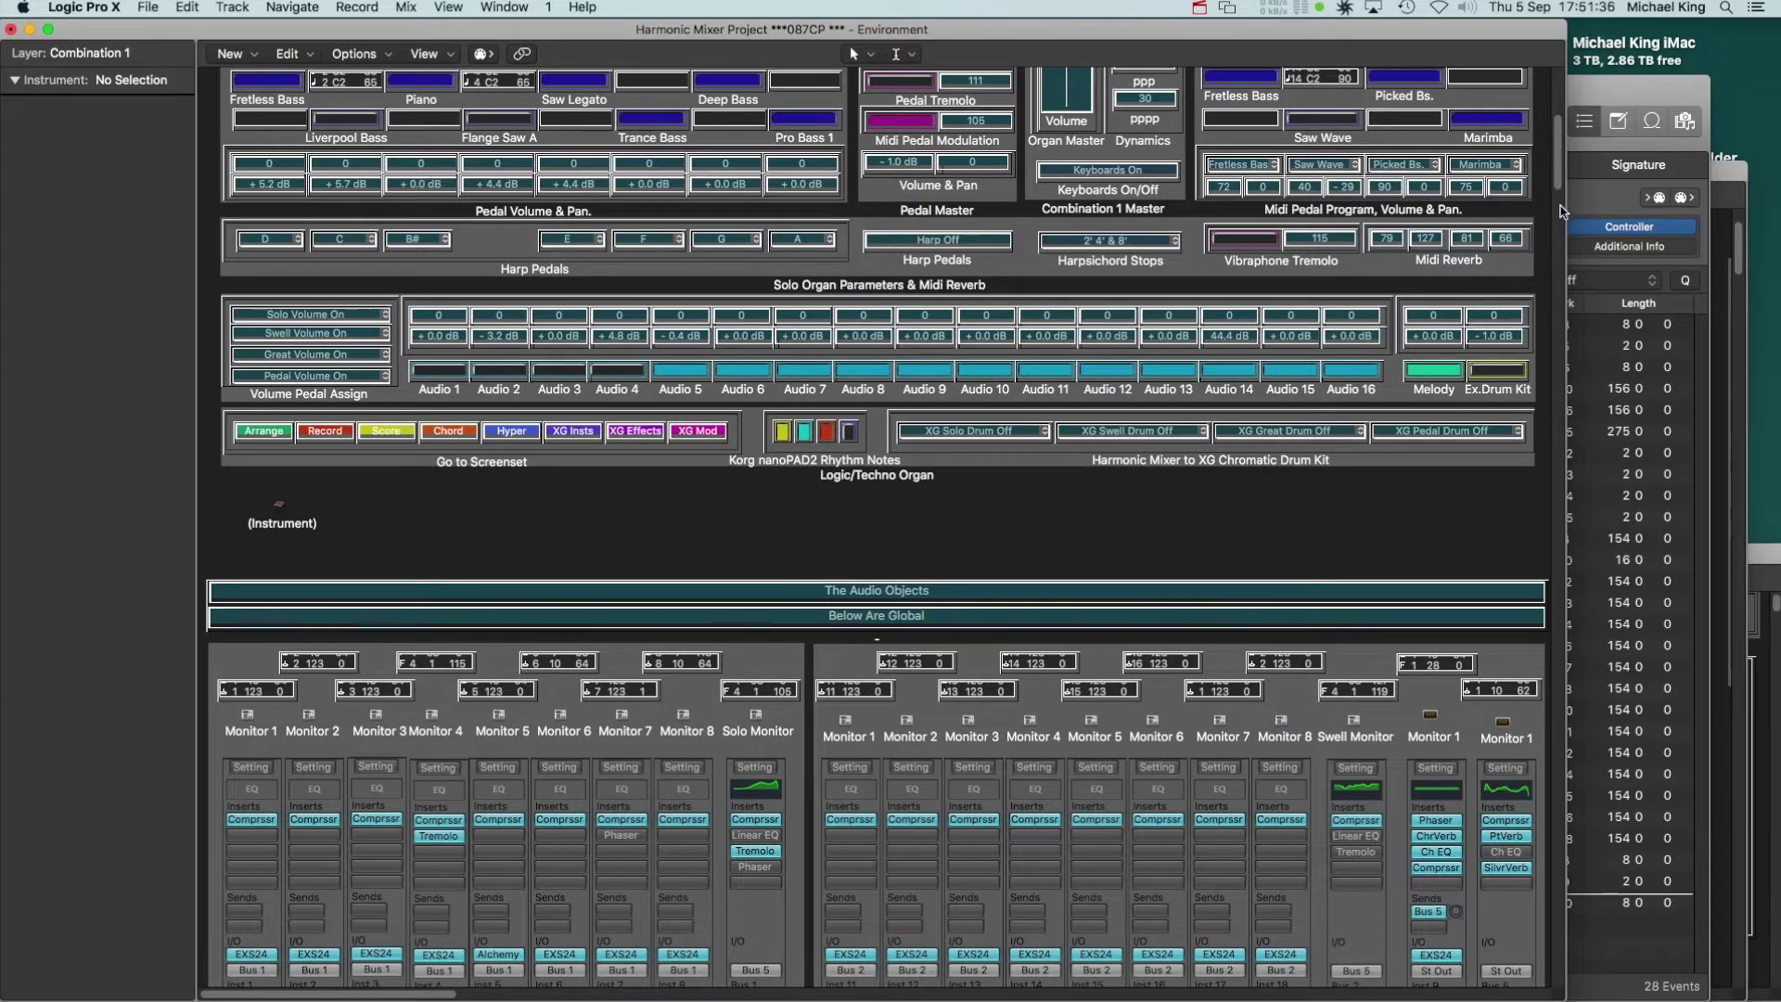
scroll(1561, 218, "down", 4)
left_click_drag(1559, 222, 1562, 254)
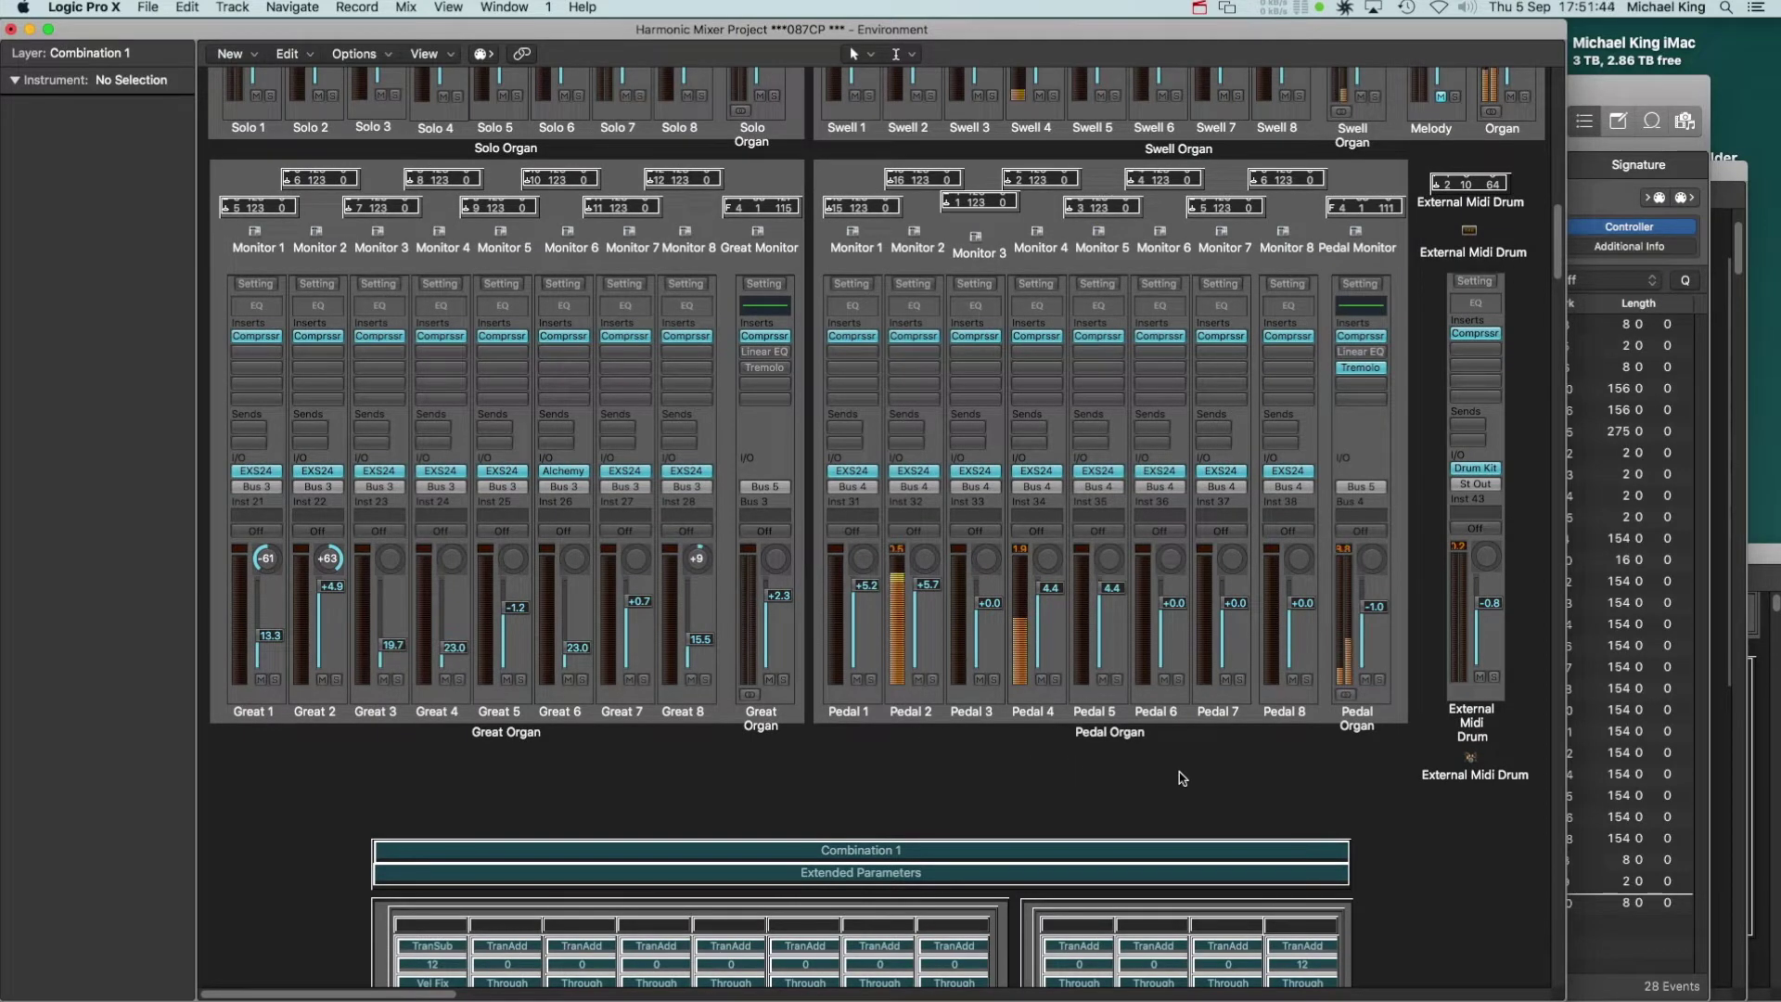
scroll(1276, 550, "down", 1)
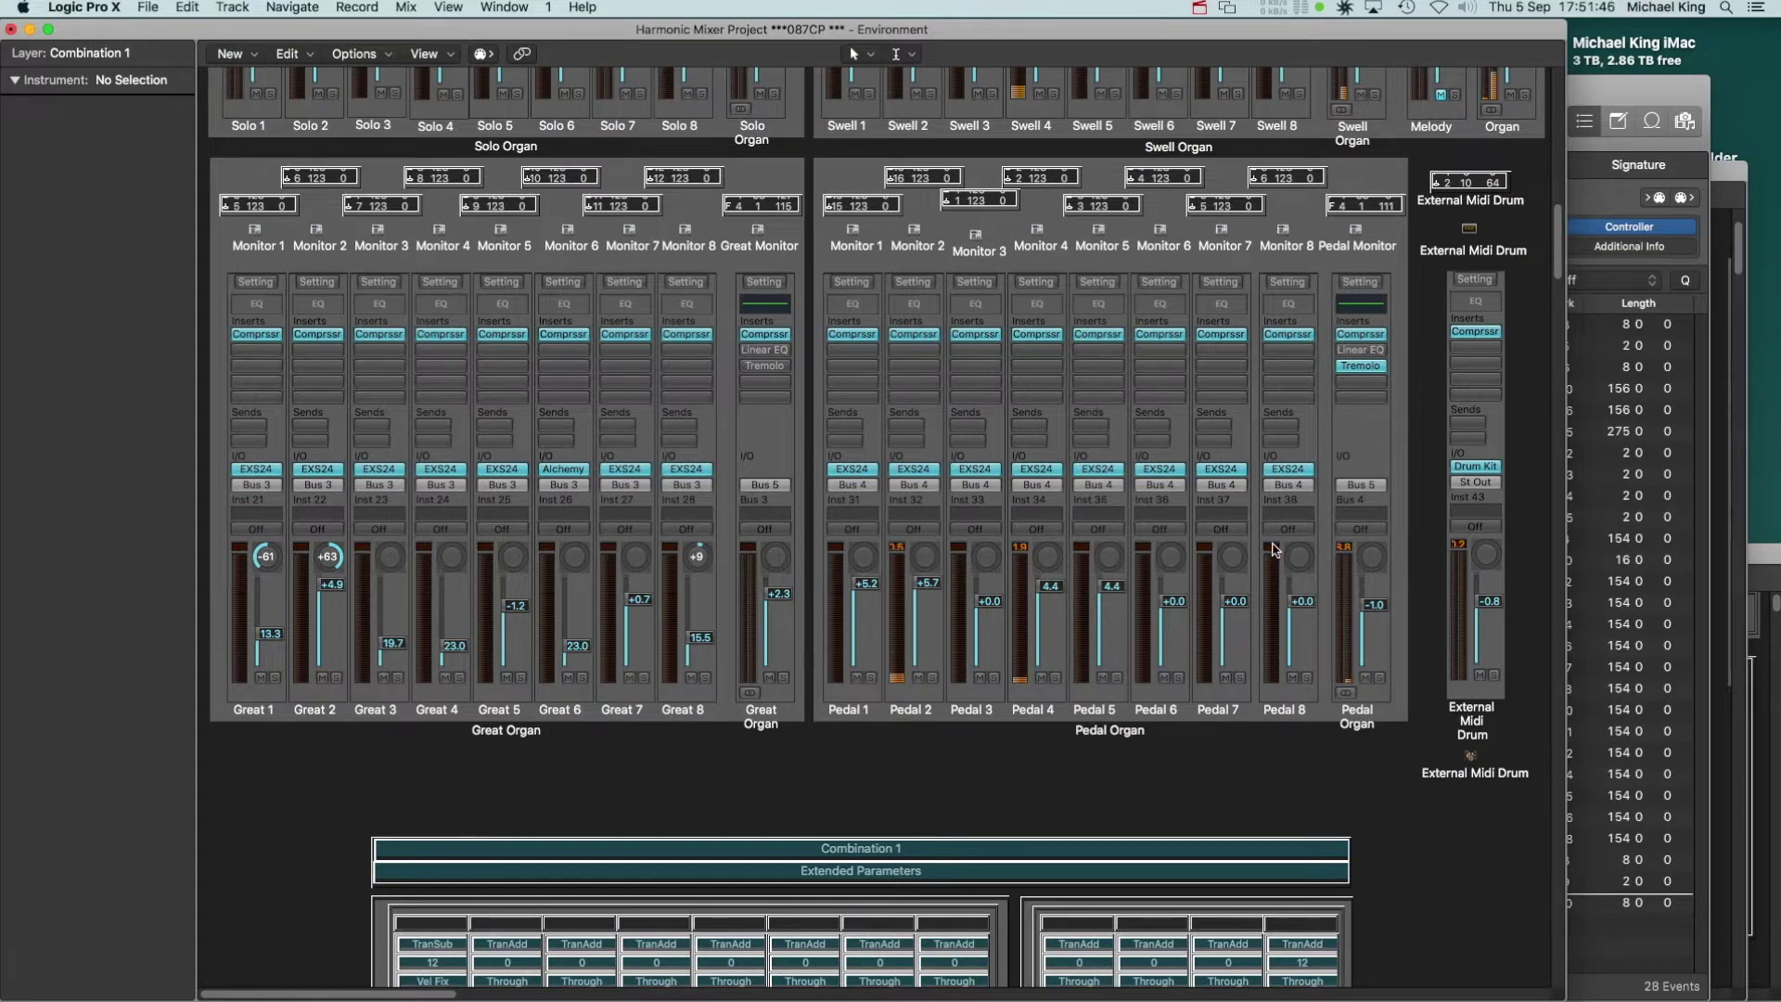
scroll(1147, 489, "up", 5)
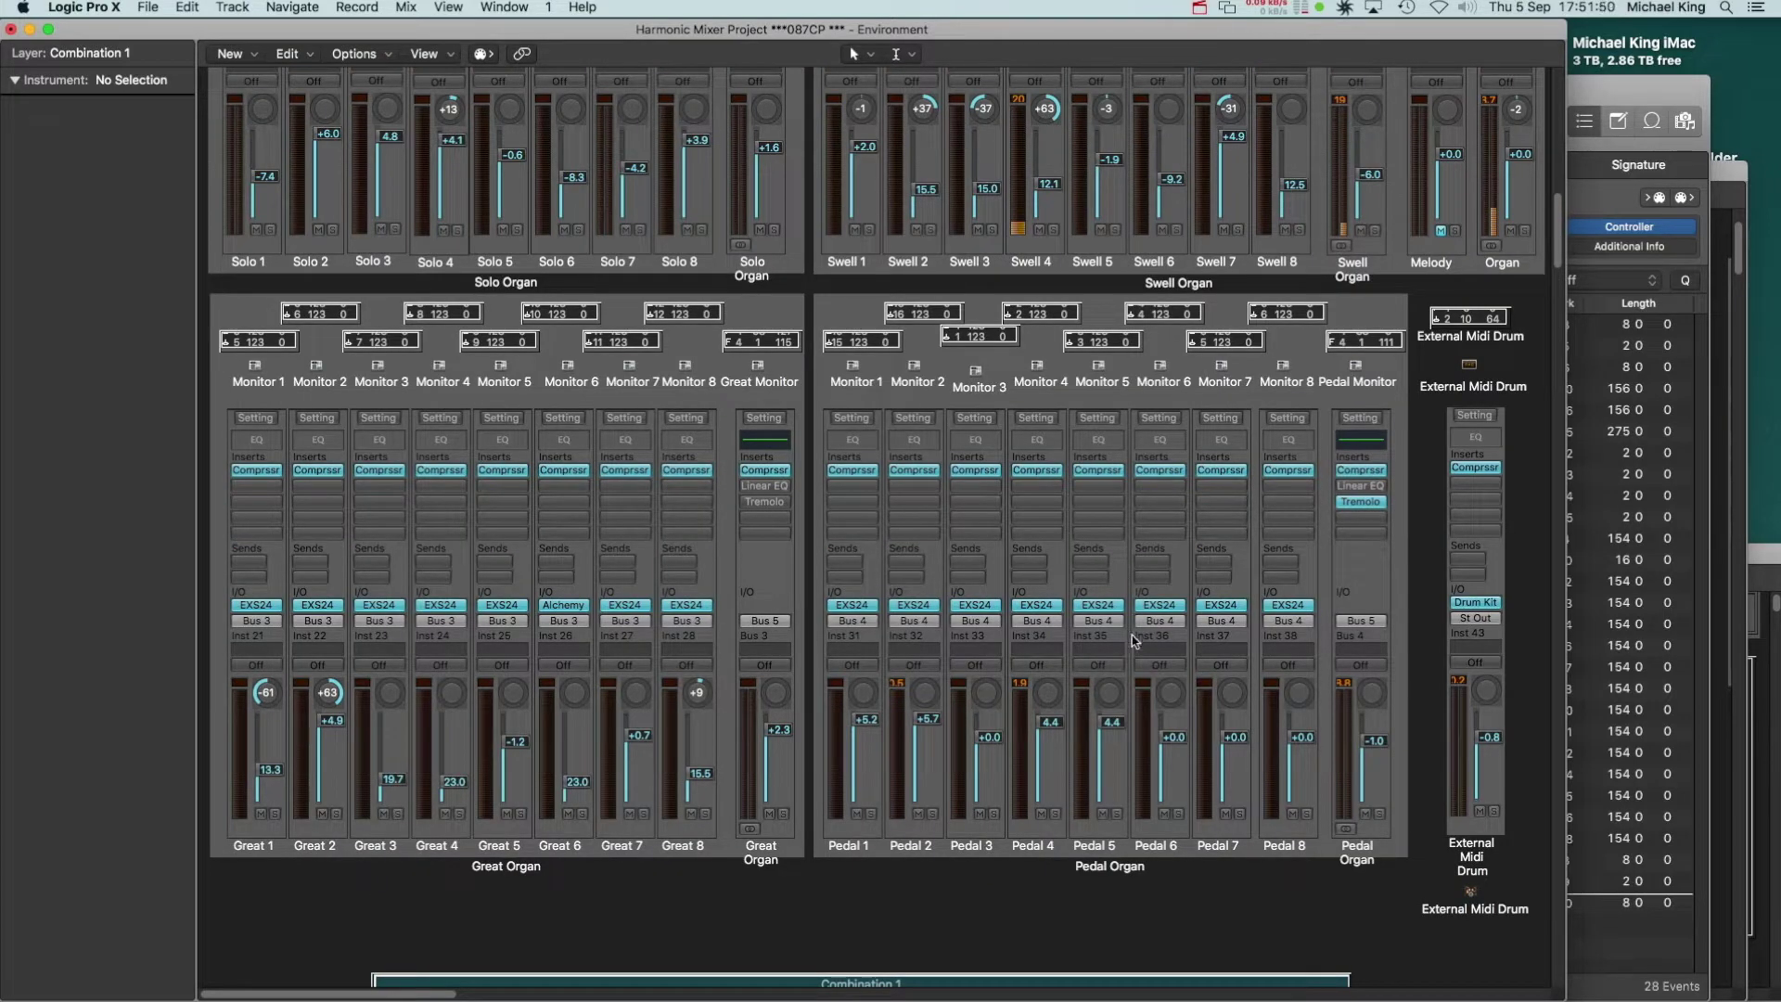
scroll(1161, 611, "down", 8)
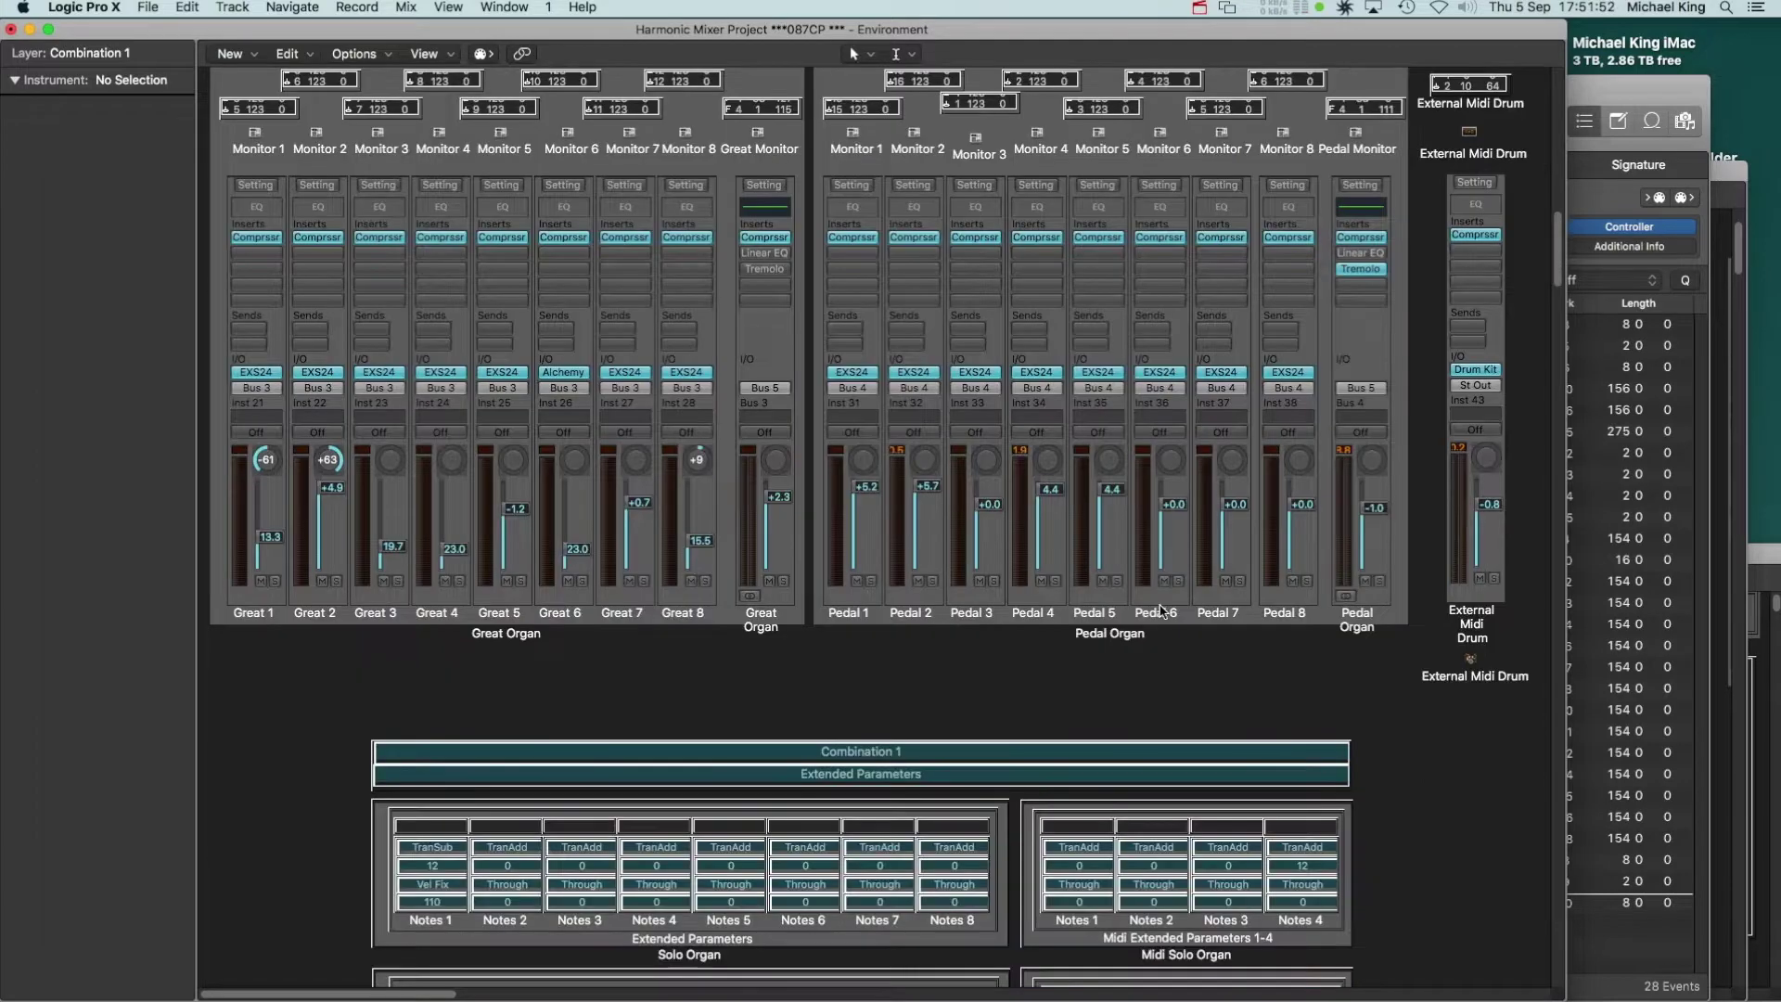
scroll(1160, 609, "down", 20)
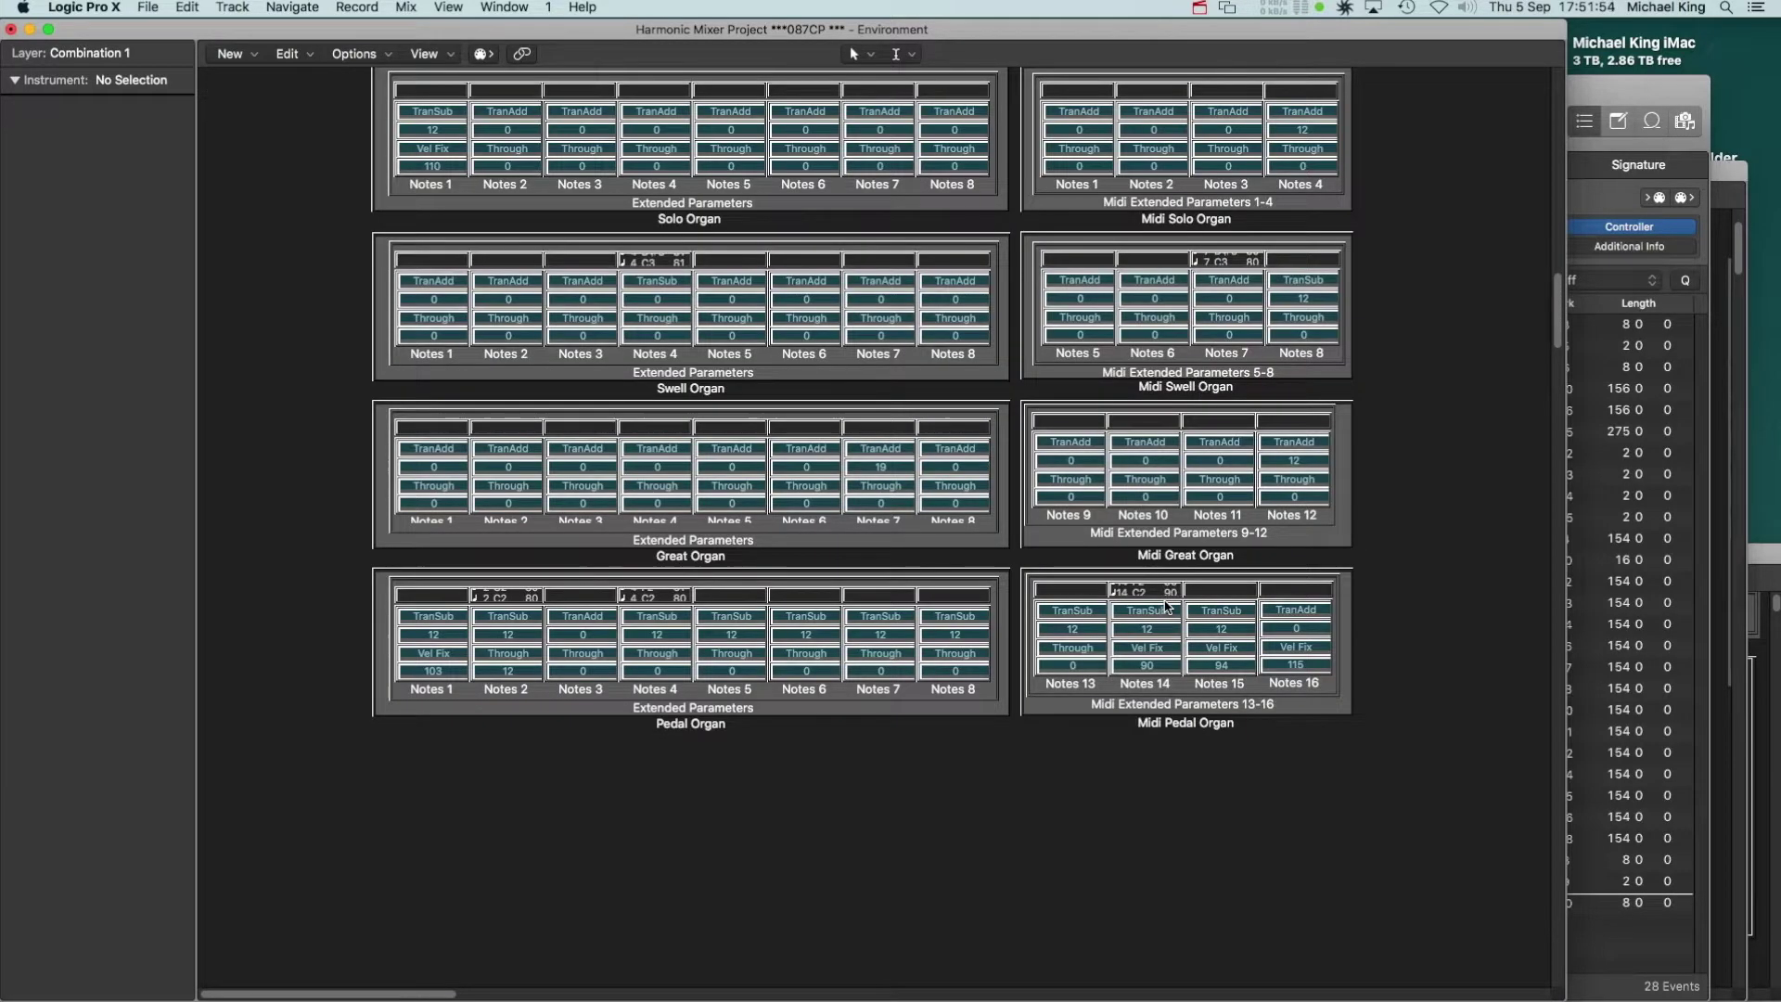
scroll(1166, 609, "down", 5)
scroll(1171, 602, "up", 6)
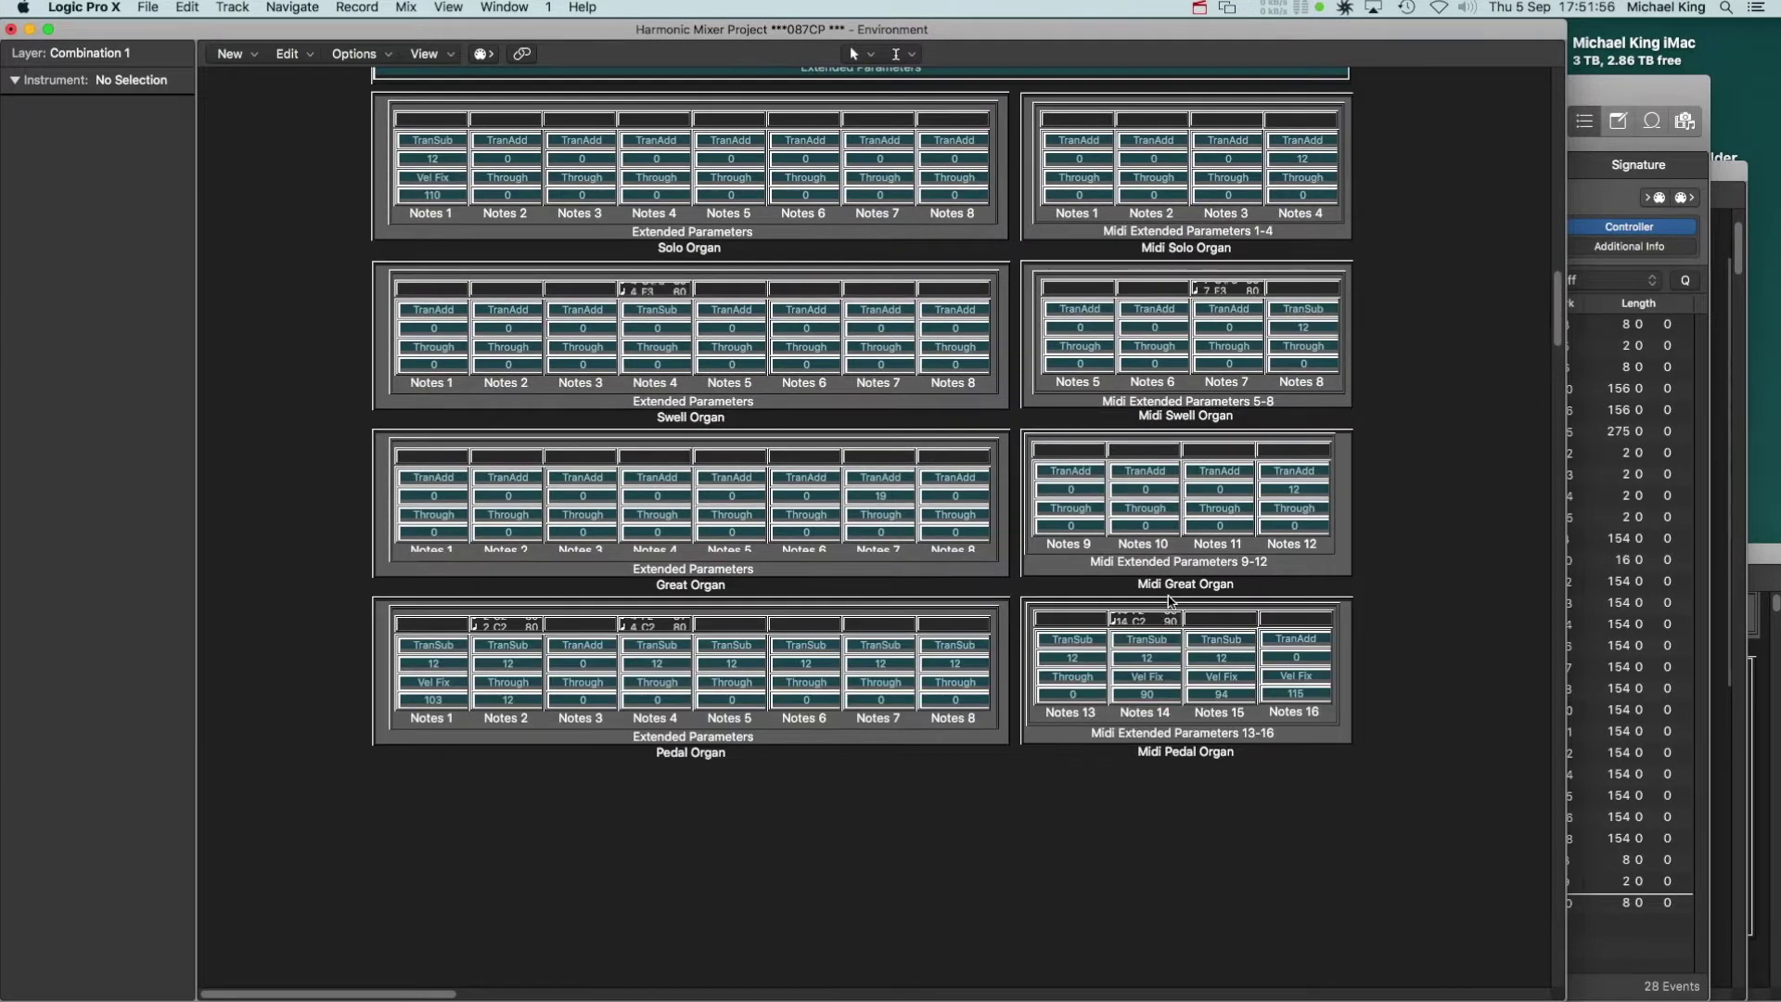
scroll(1171, 601, "up", 1)
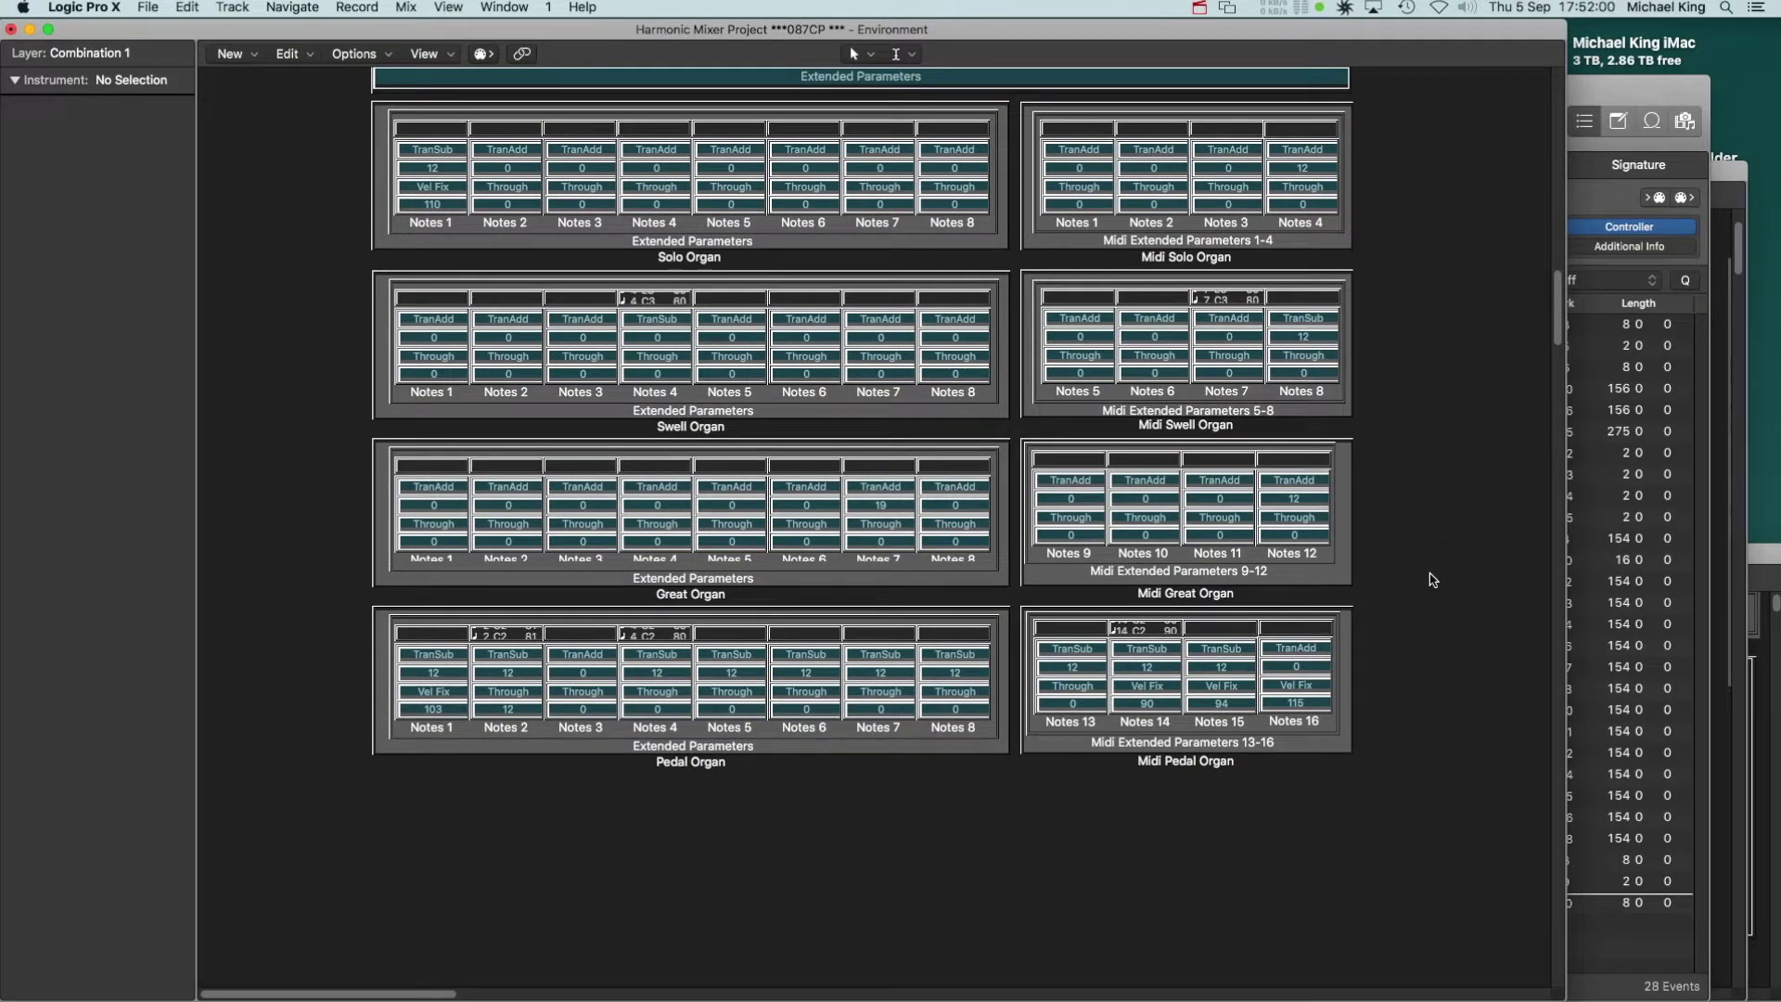
scroll(1429, 583, "up", 2)
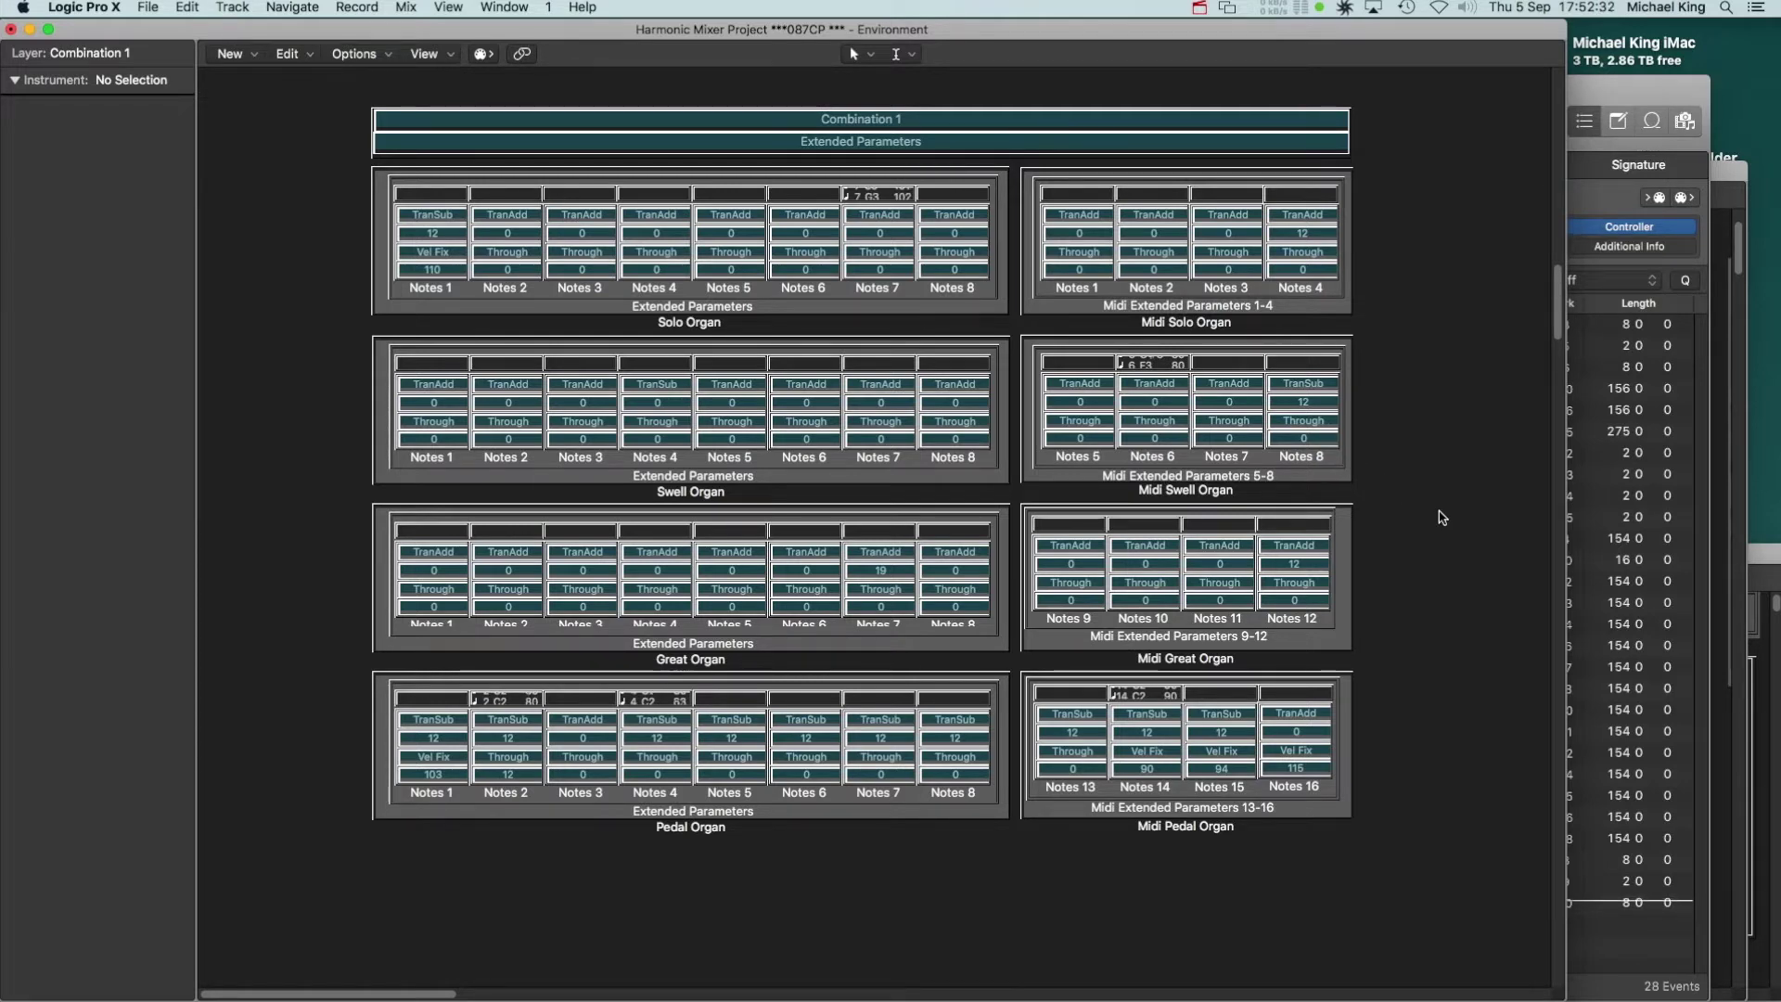
Review the layer from the Extended Parameters up through the Pedal, Great, Swell and Solo channel strips to the main organ panel
scroll(1489, 399, "up", 5)
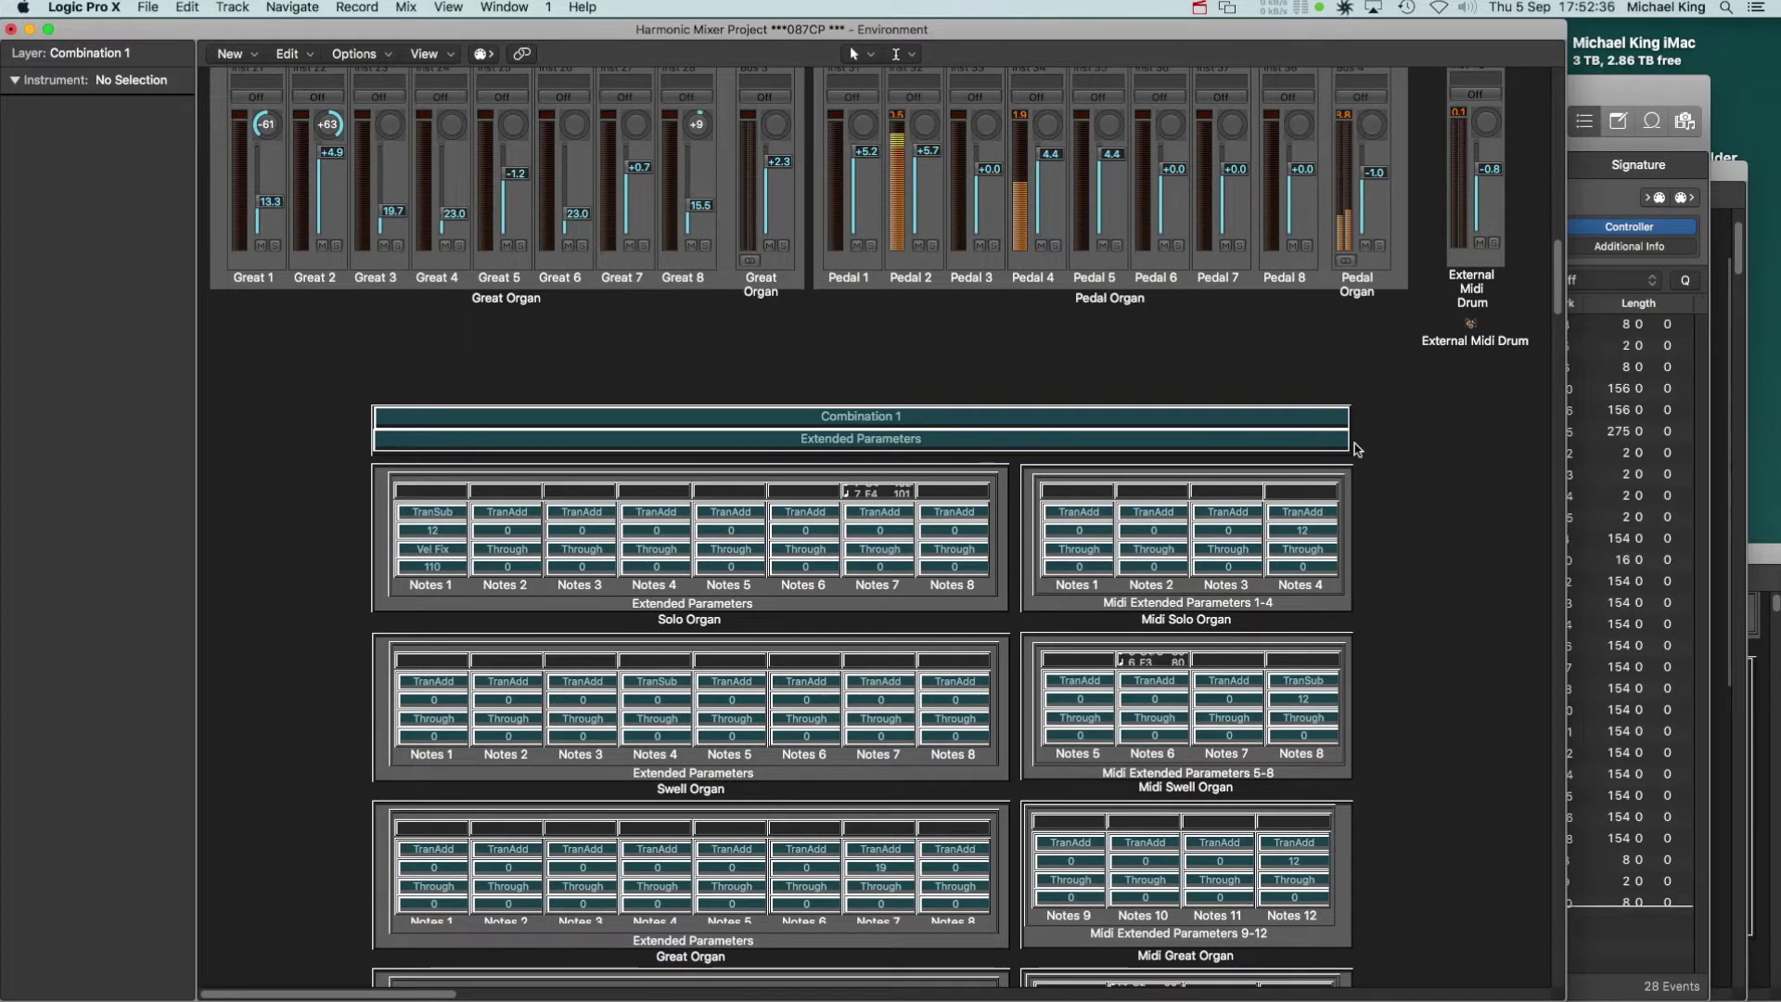
scroll(1352, 449, "up", 3)
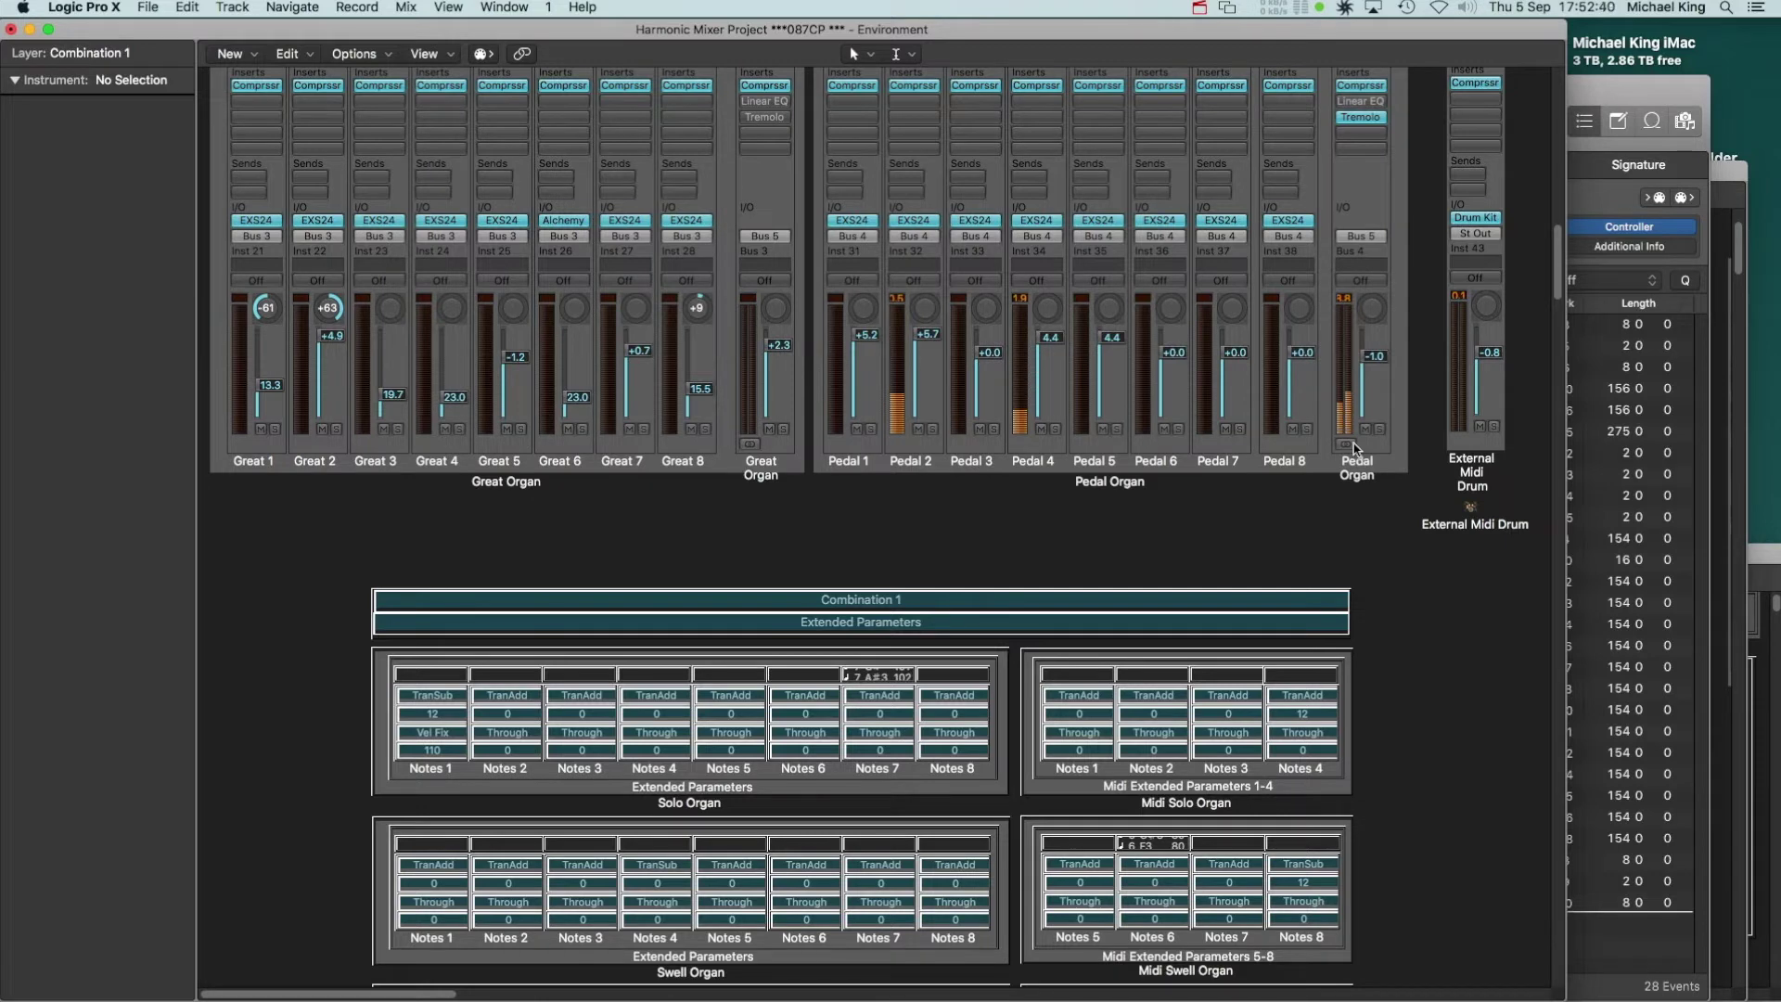
scroll(1353, 449, "up", 4)
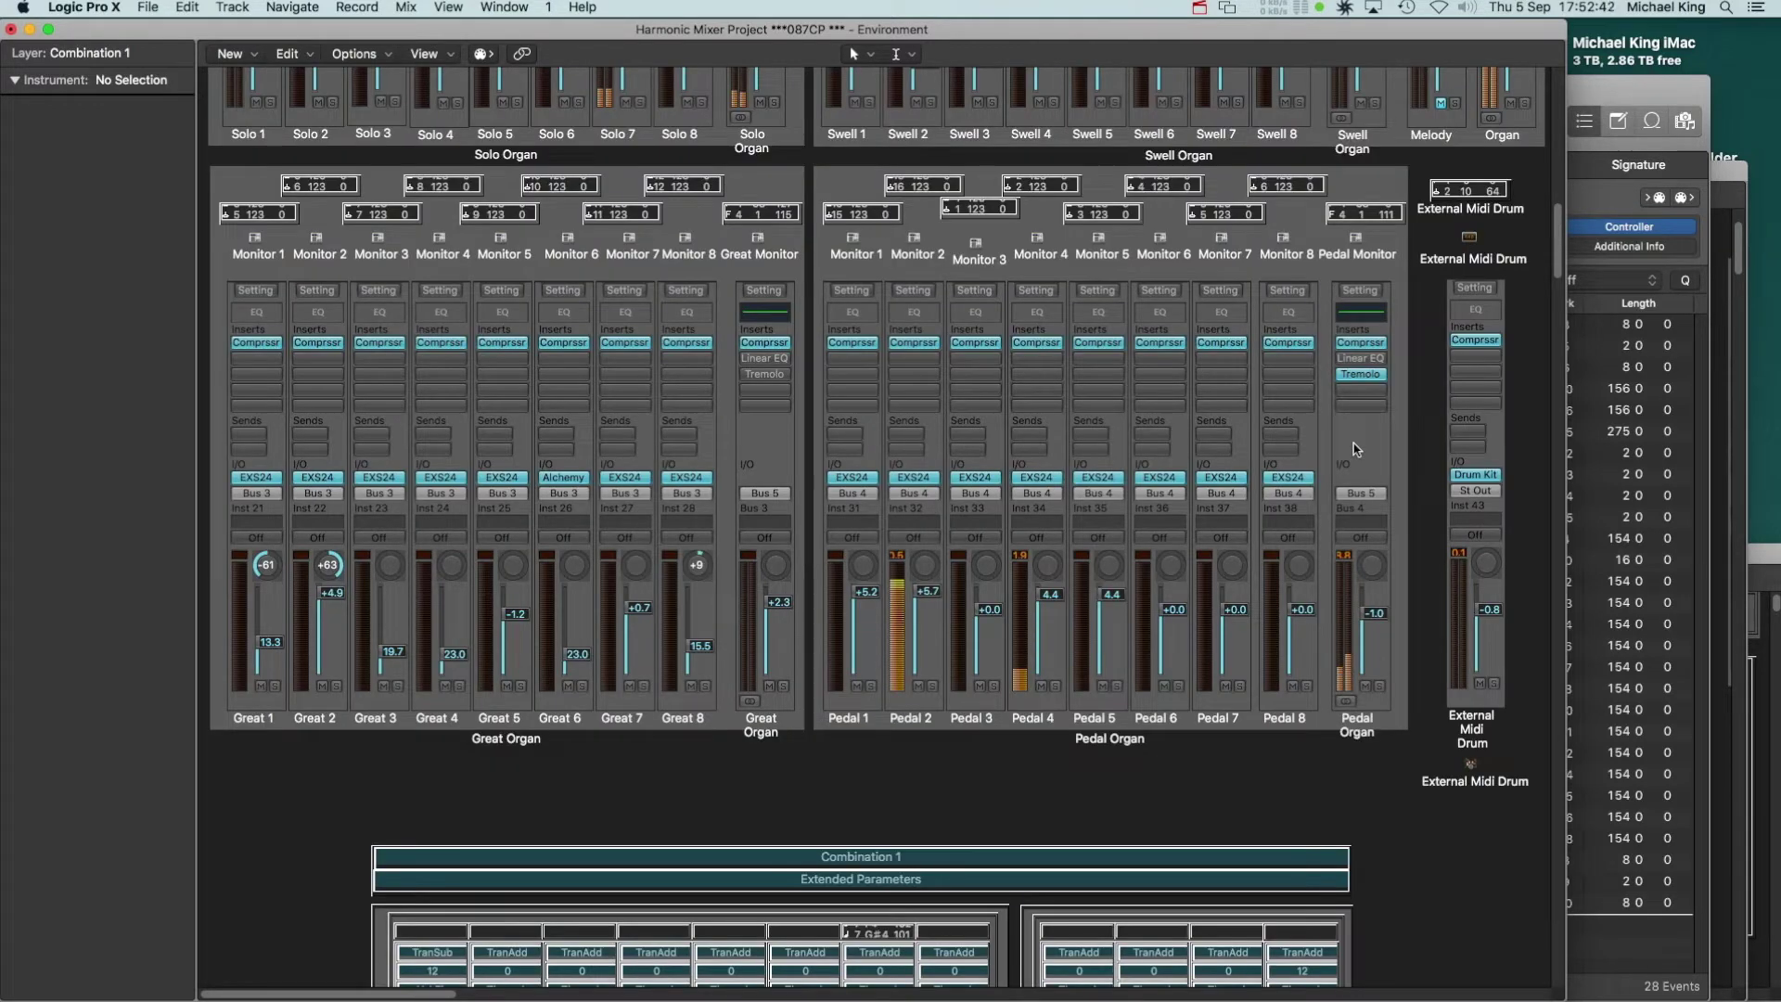
scroll(1353, 449, "up", 4)
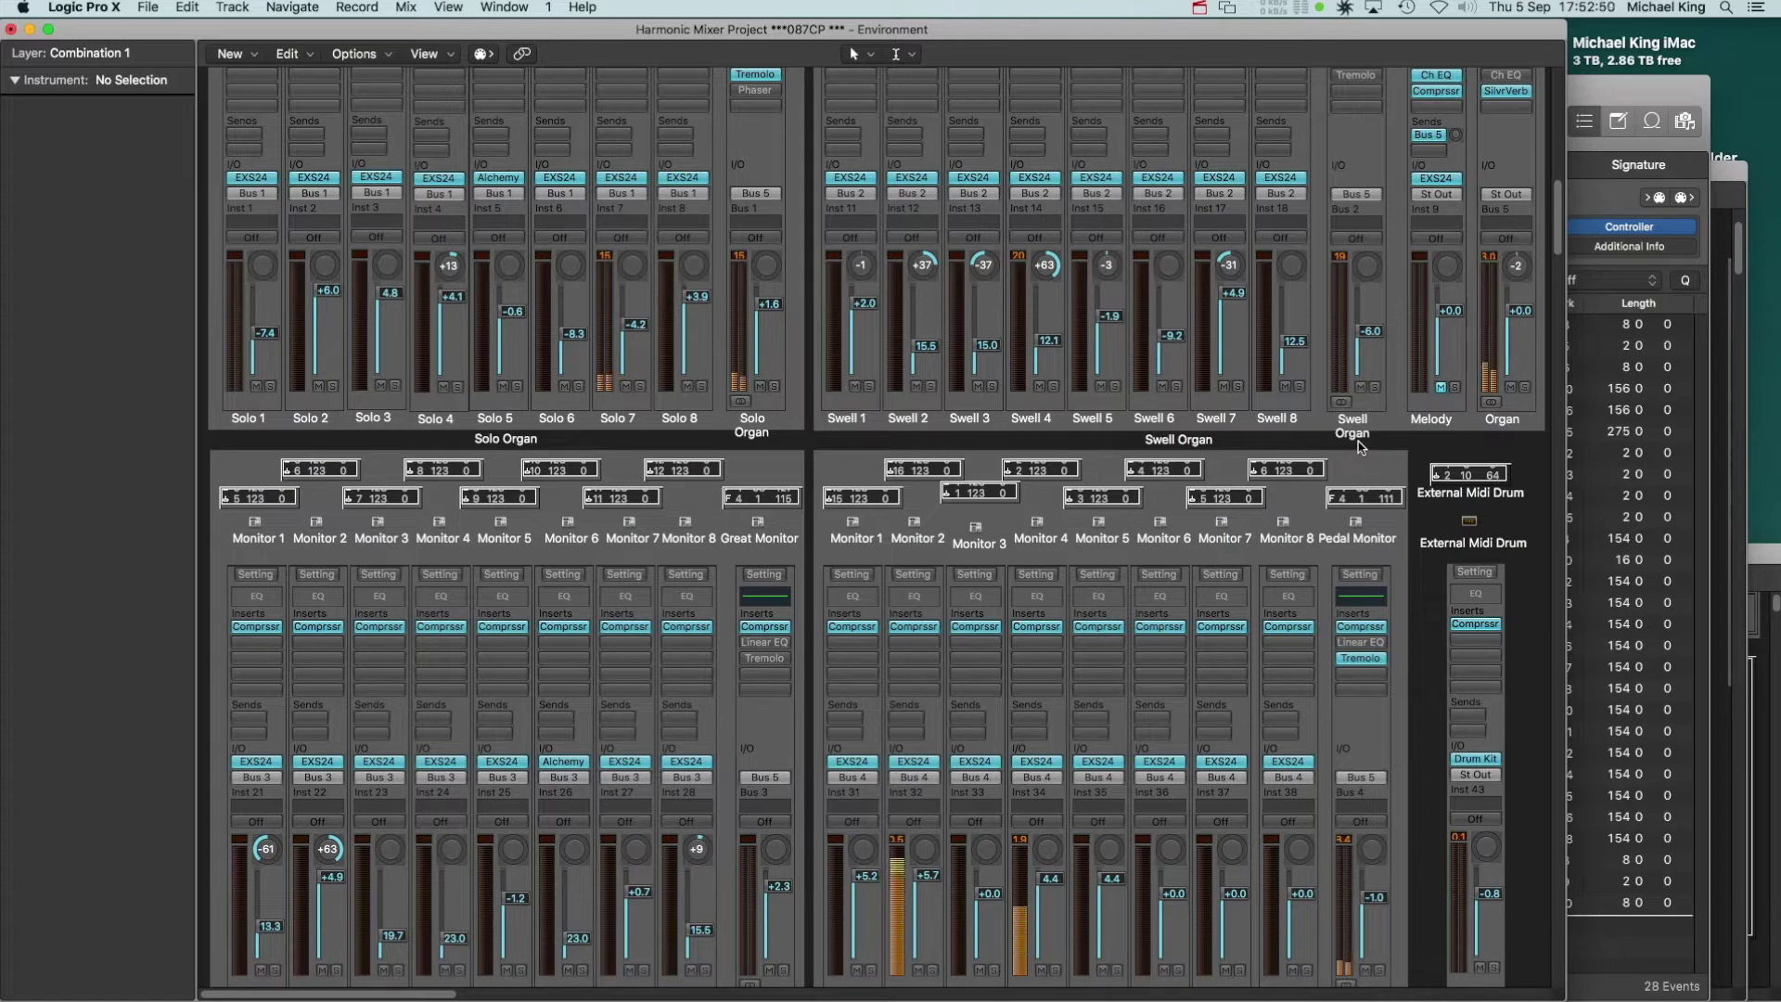
scroll(1359, 448, "up", 5)
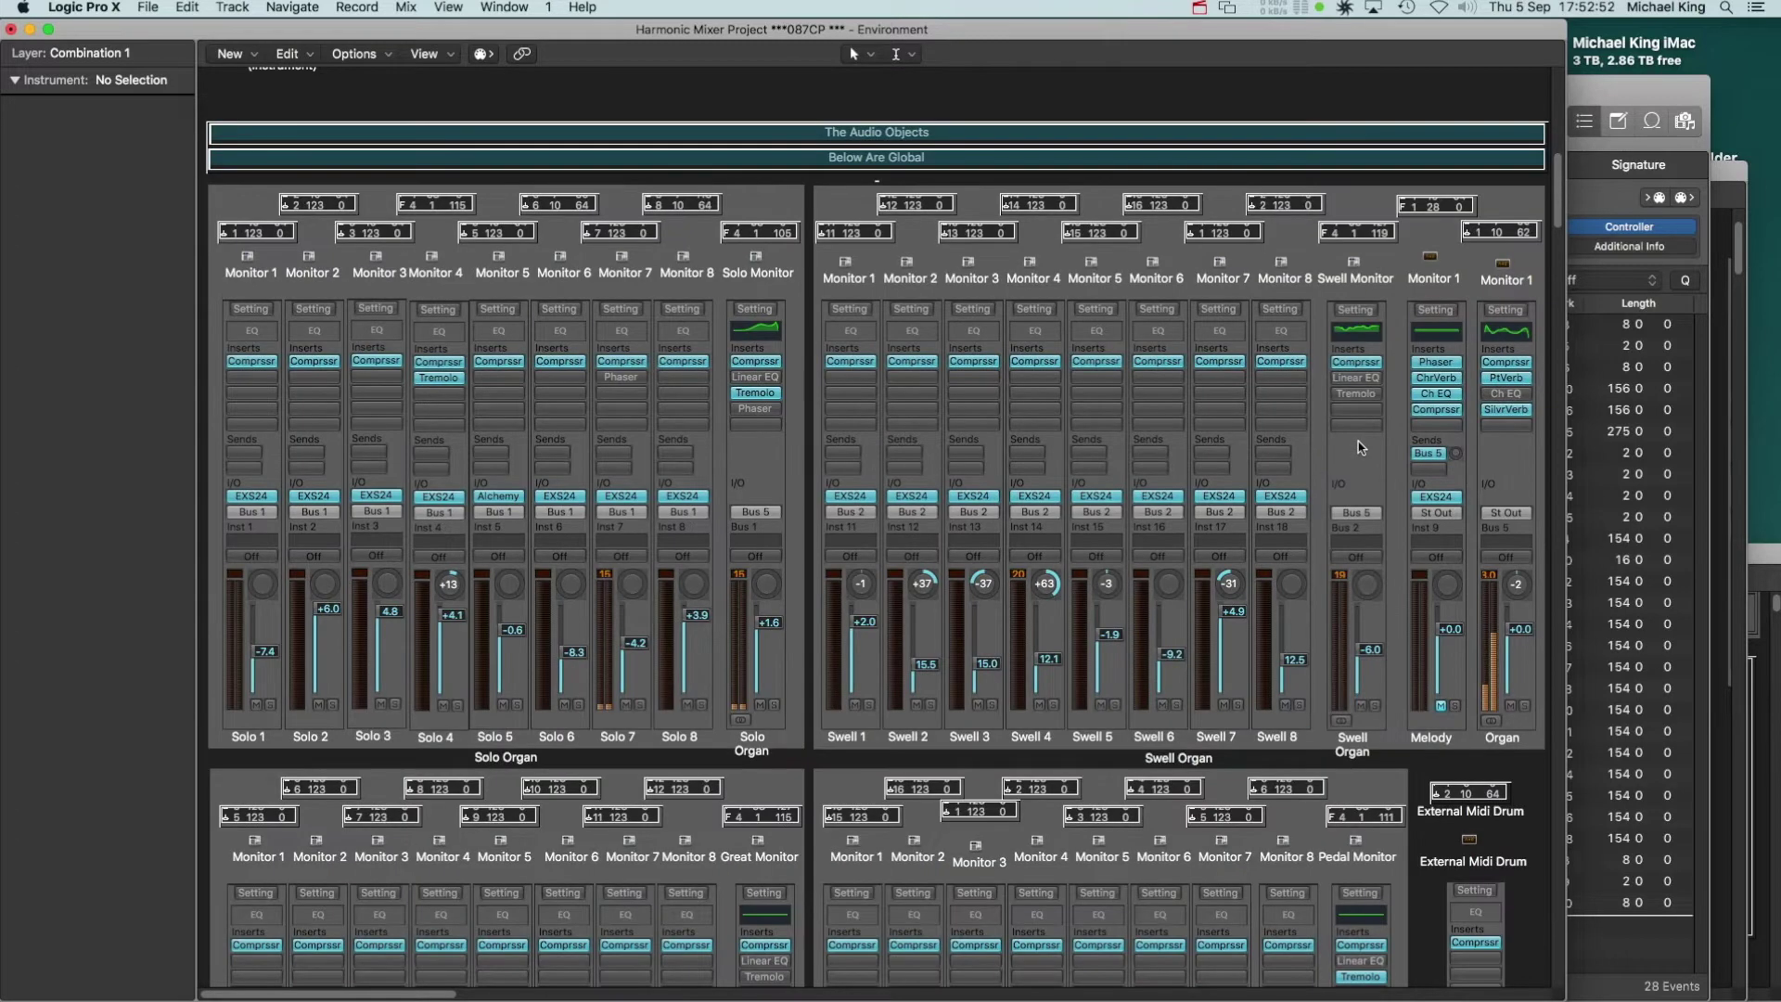
scroll(1360, 448, "up", 5)
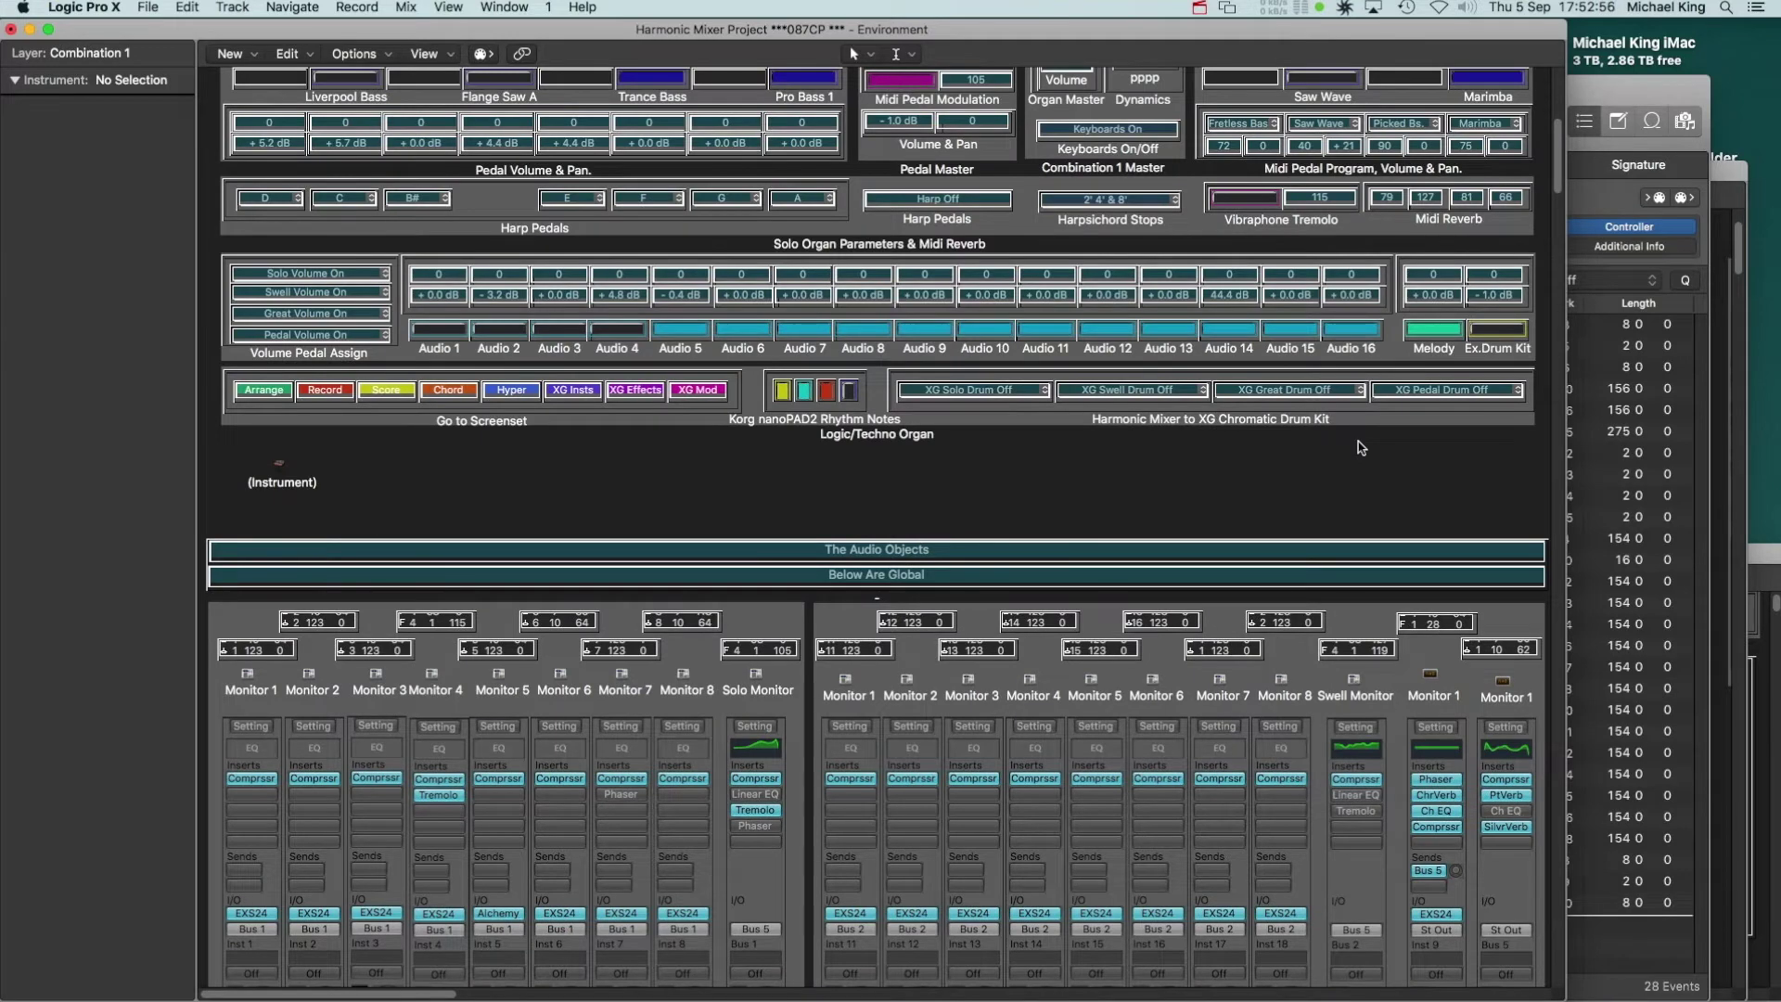
scroll(1360, 448, "up", 5)
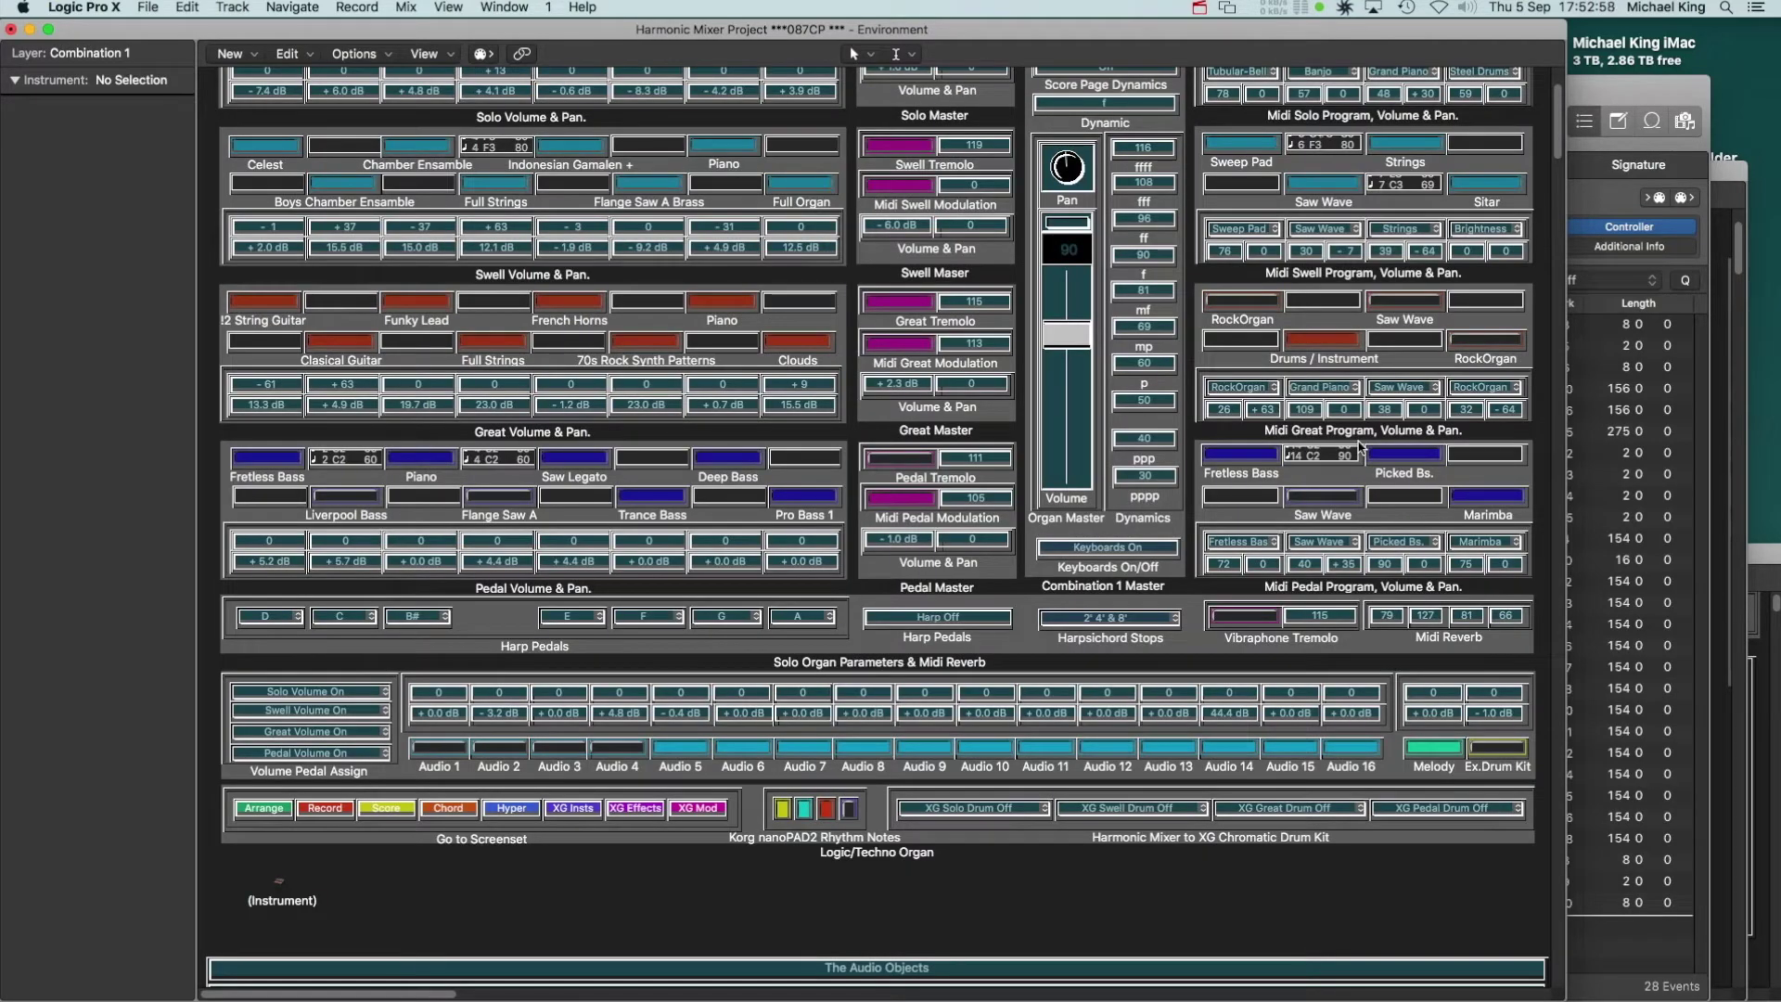
scroll(1360, 449, "up", 2)
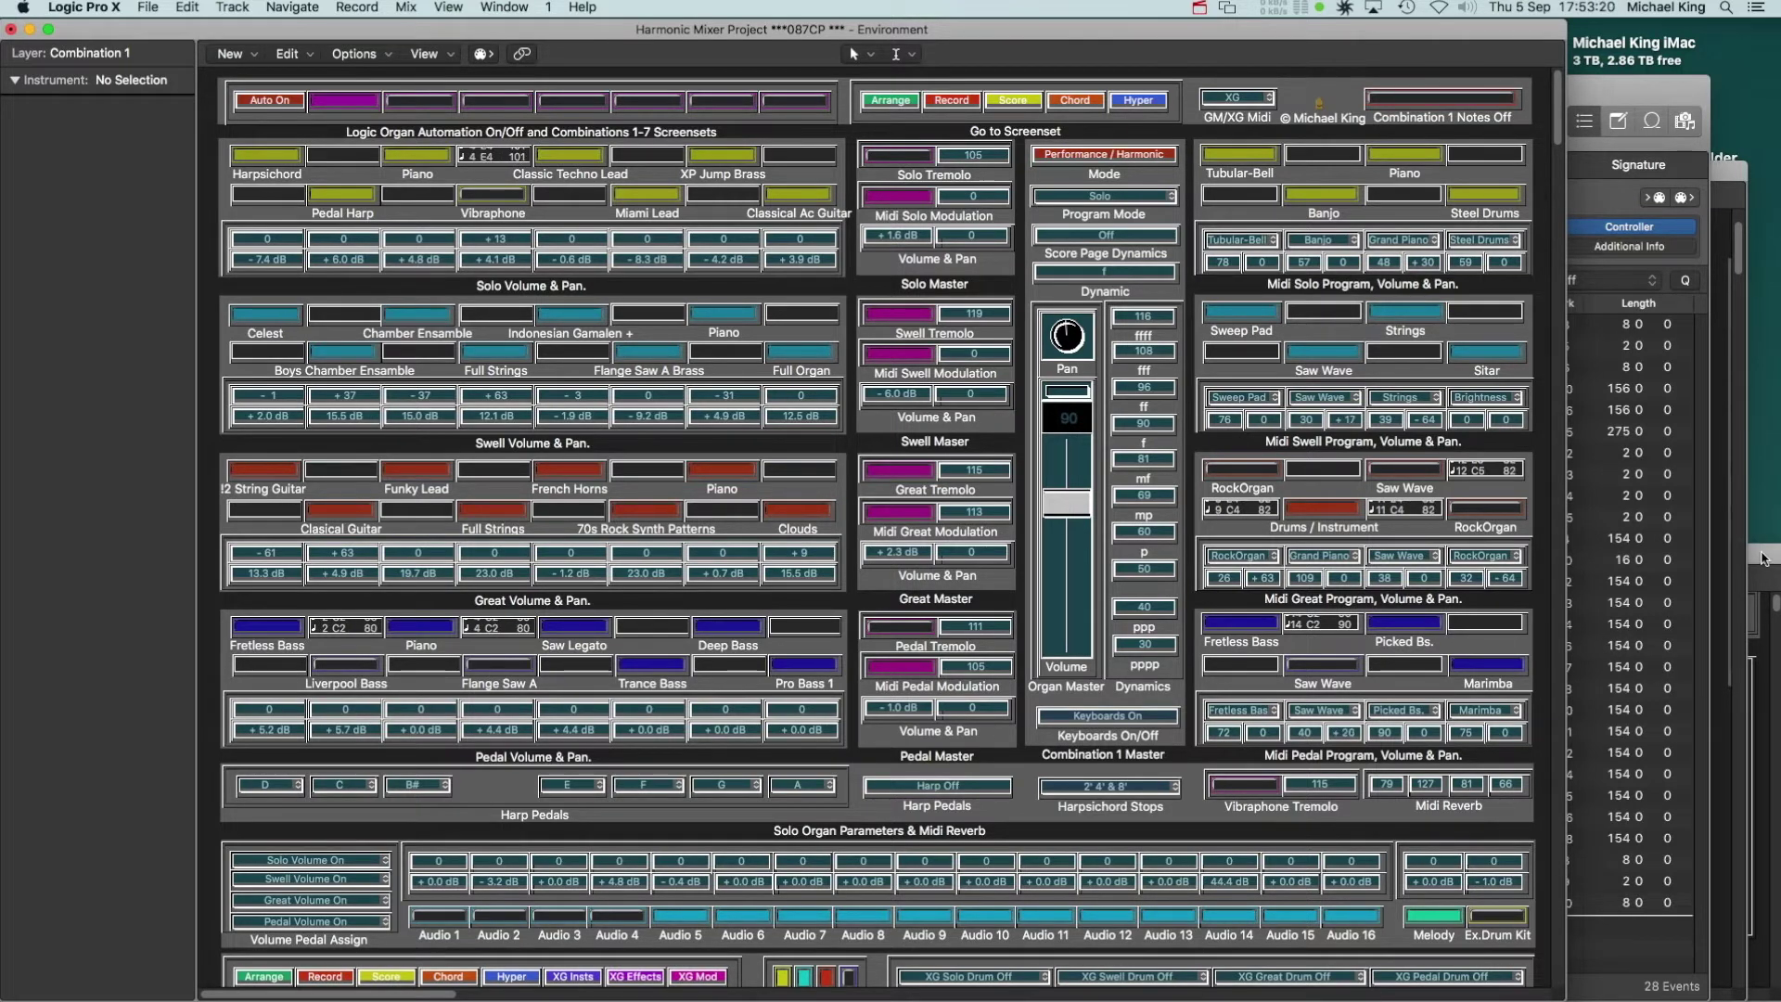
Bring the Harmonic Mixer chord window forward for viewing and return to the Combination 1 environment window
key("super+0")
scroll(1427, 743, "up", 1)
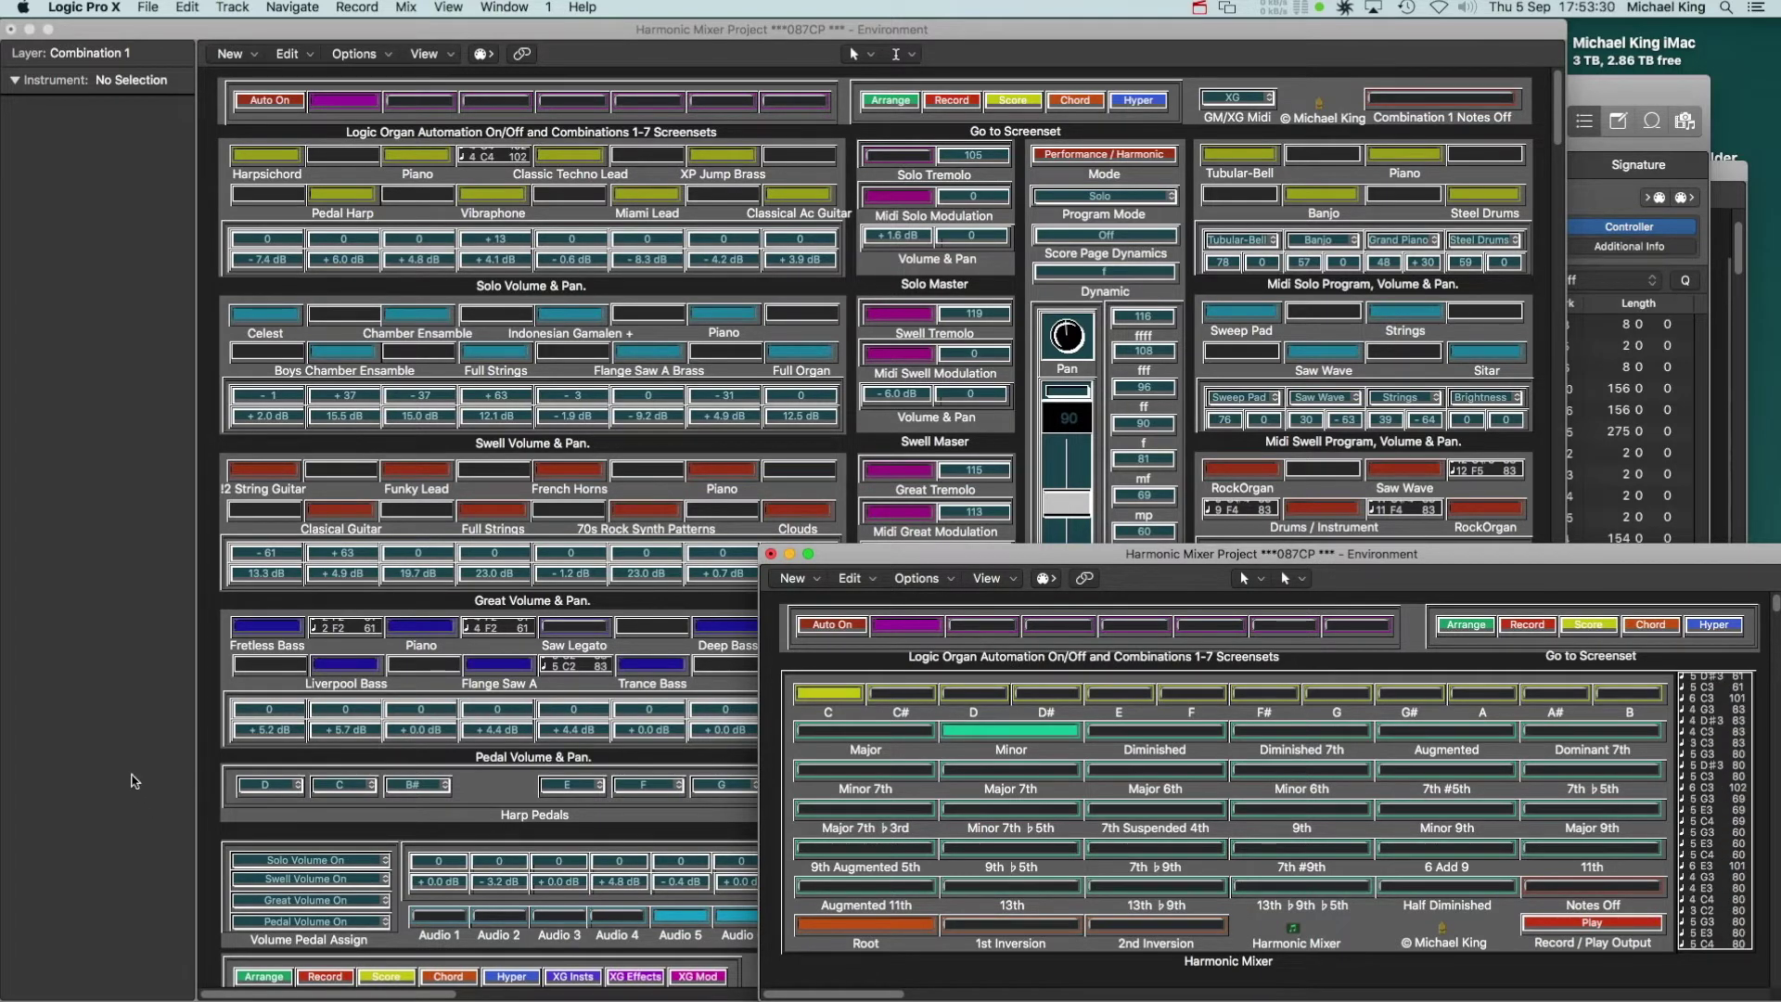
left_click(123, 752)
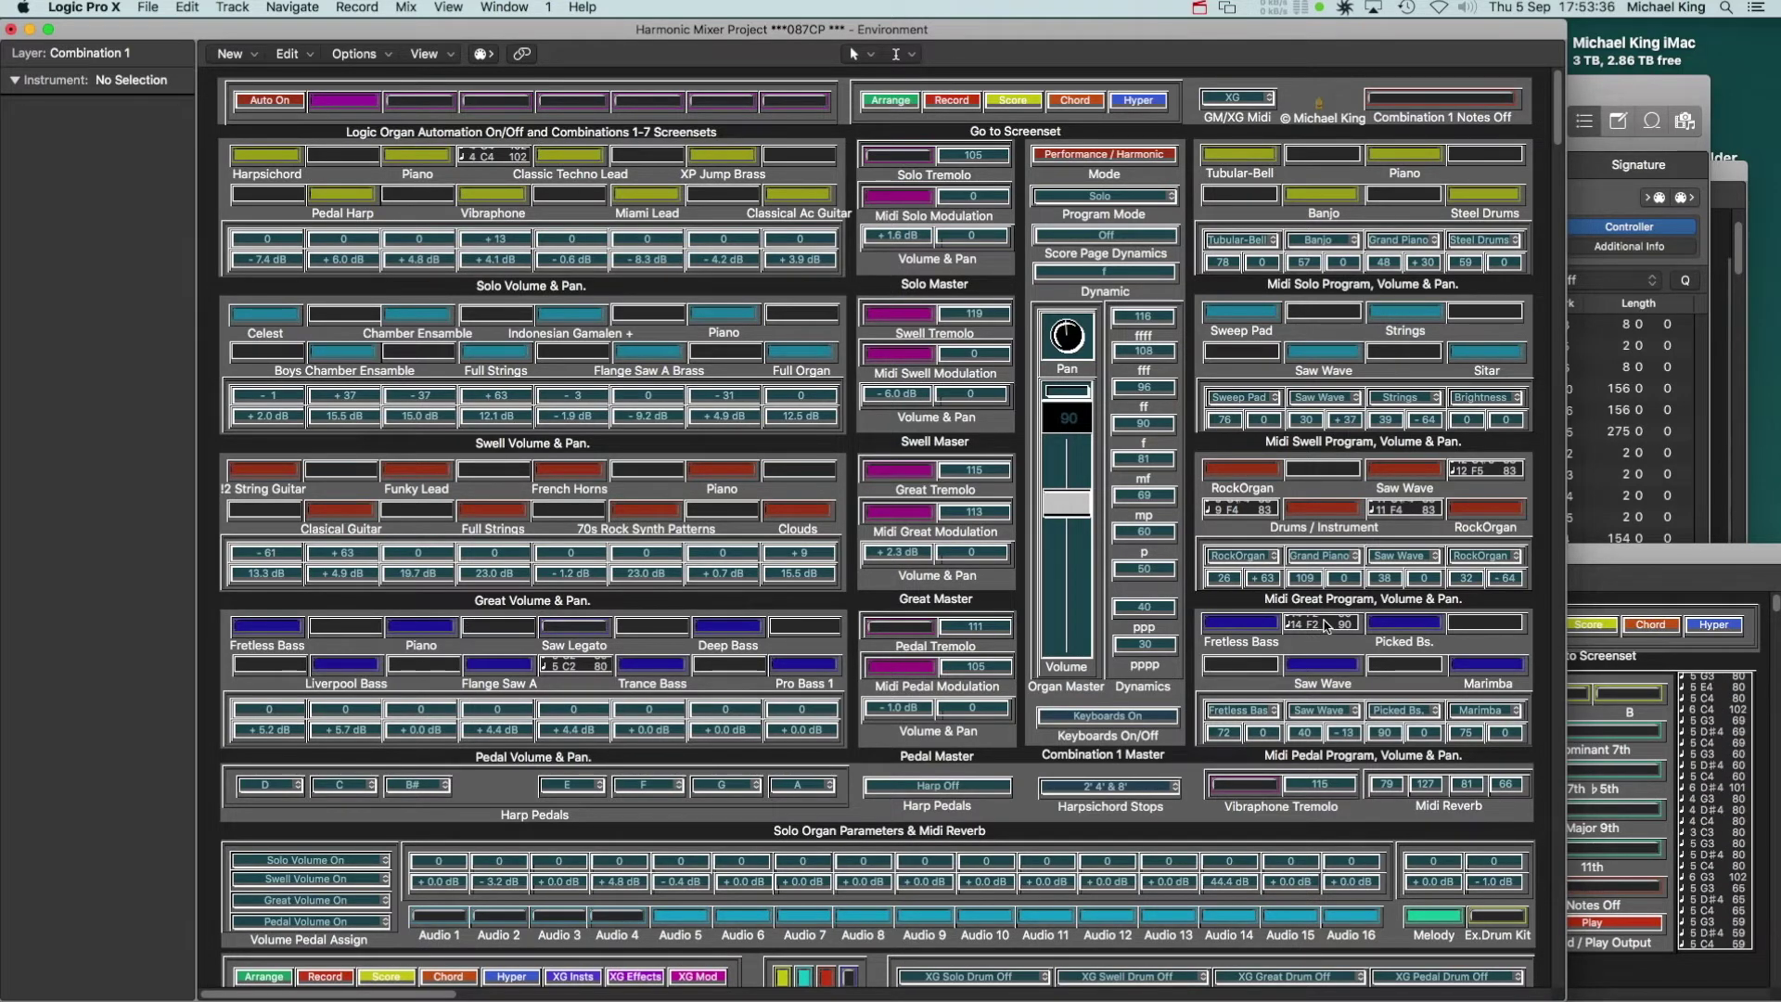
Switch to the Tracks window, view the contents of the Pedal Note Folder and return to the main track level
left_click(1644, 90)
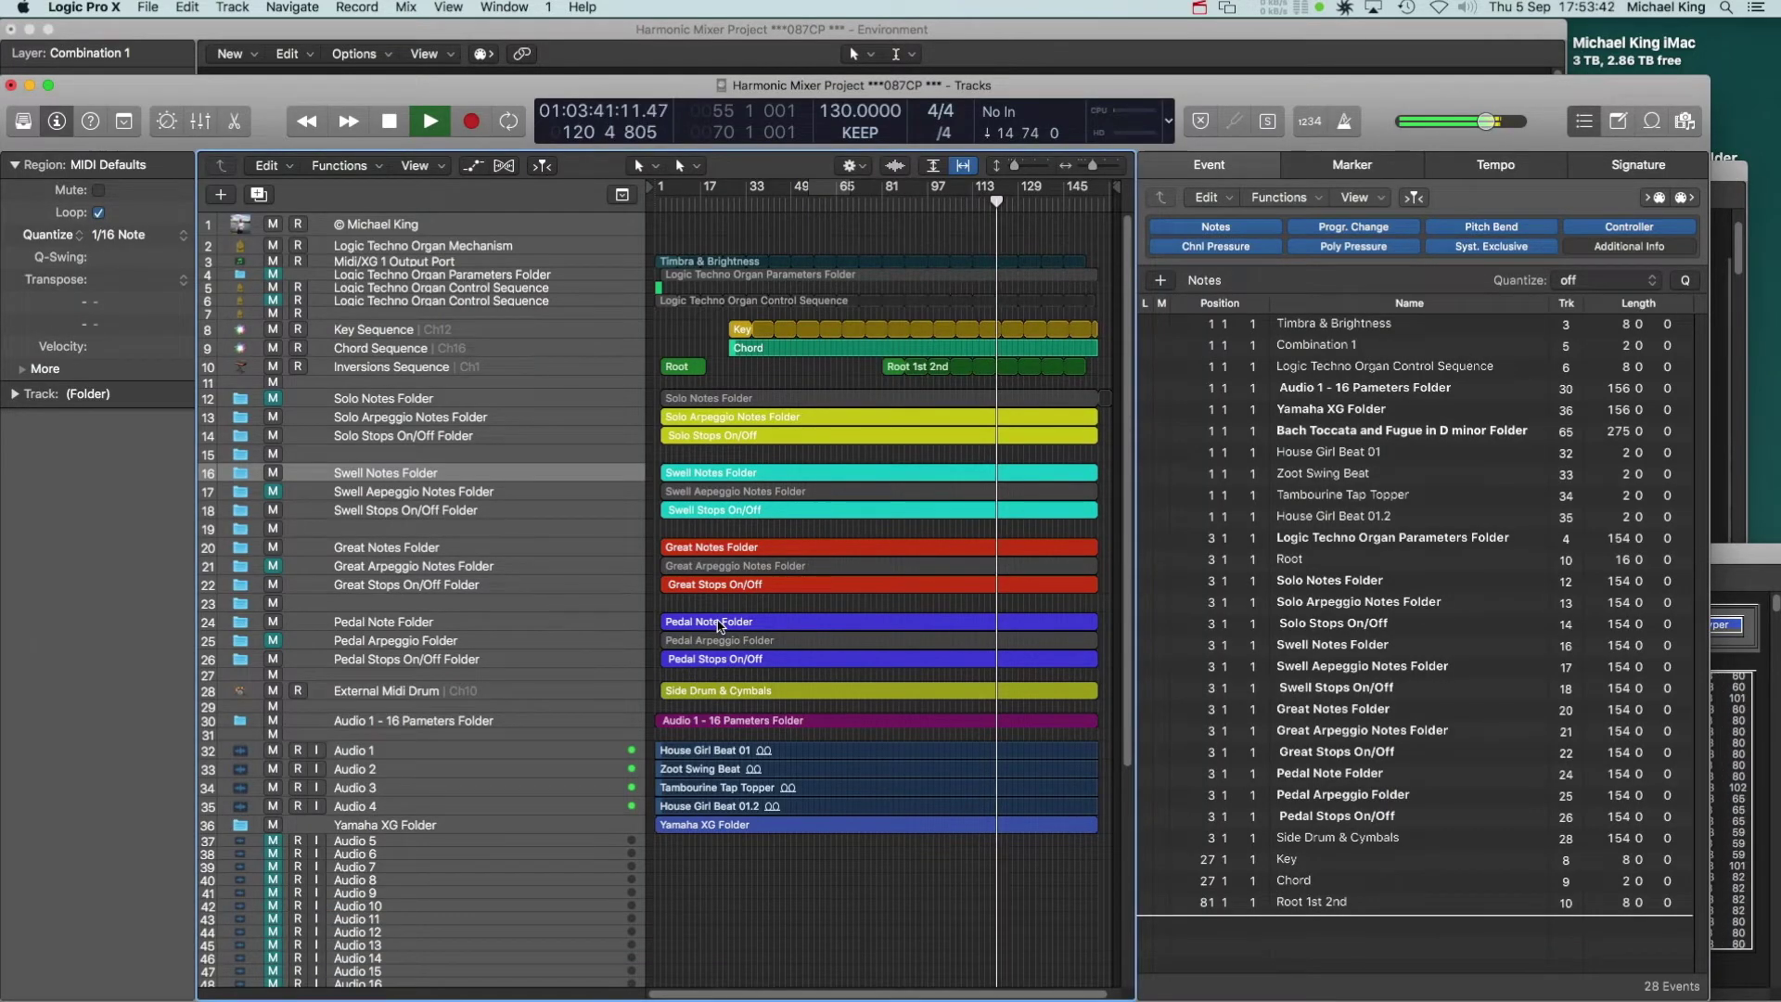
left_click(722, 623)
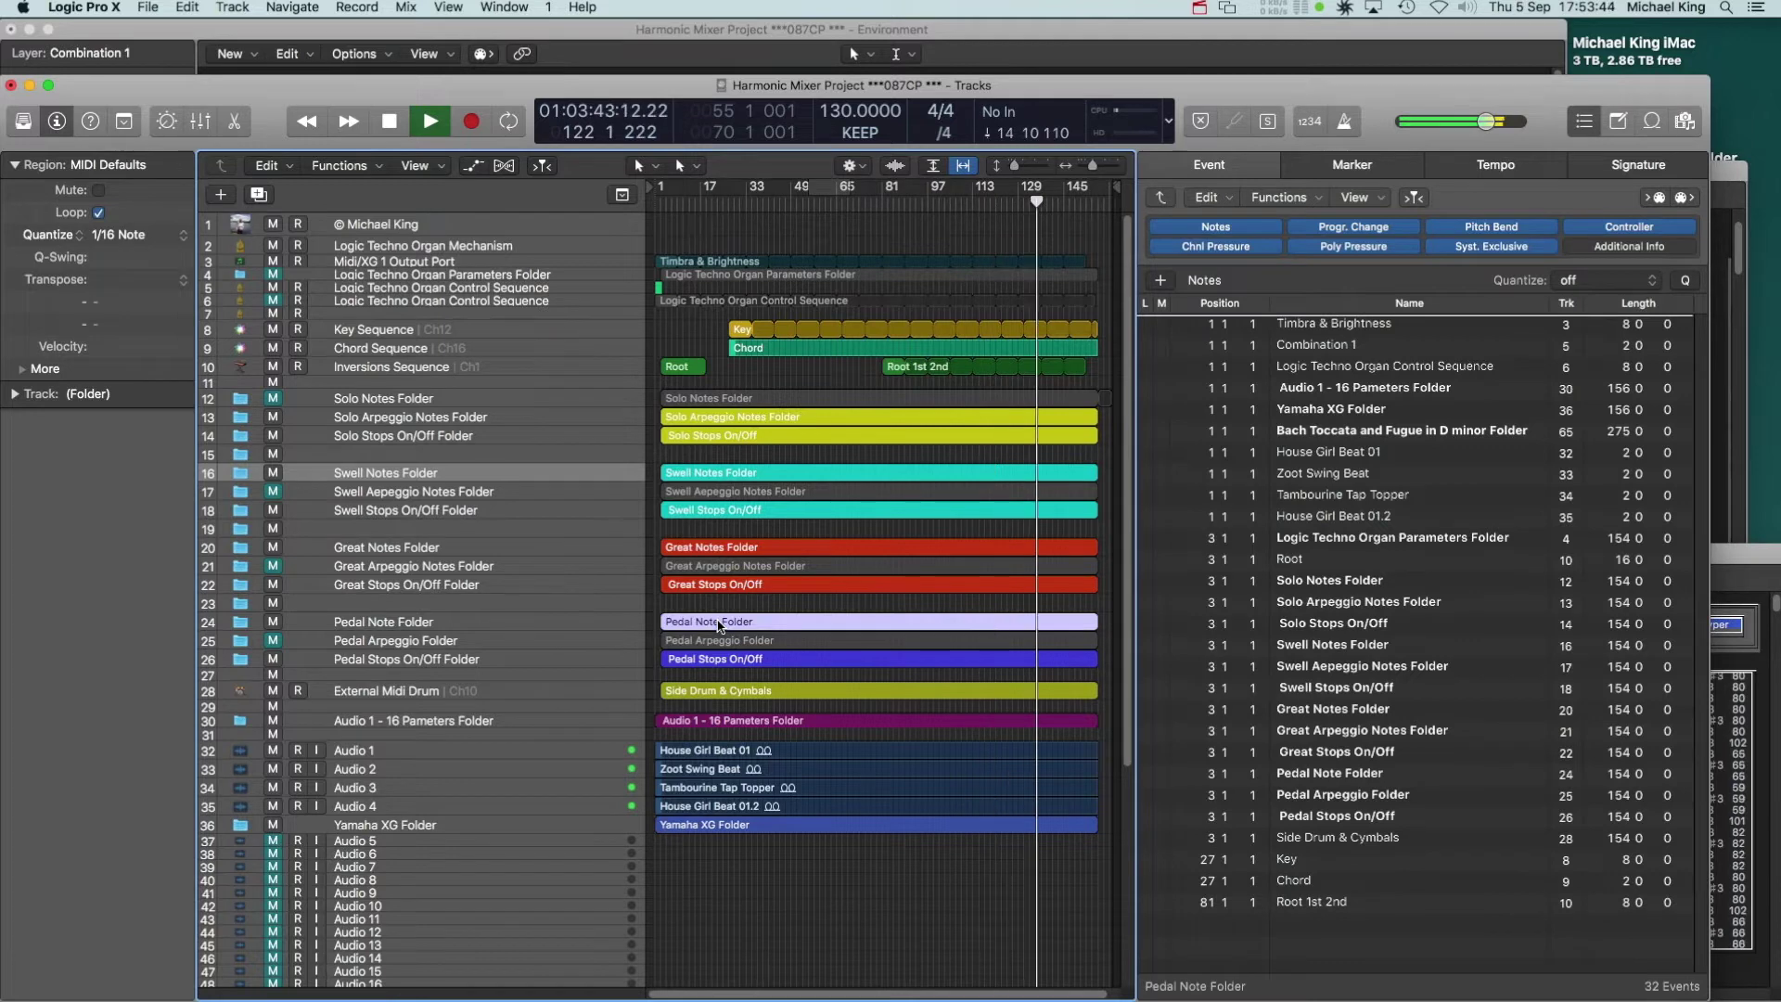
double_click(721, 624)
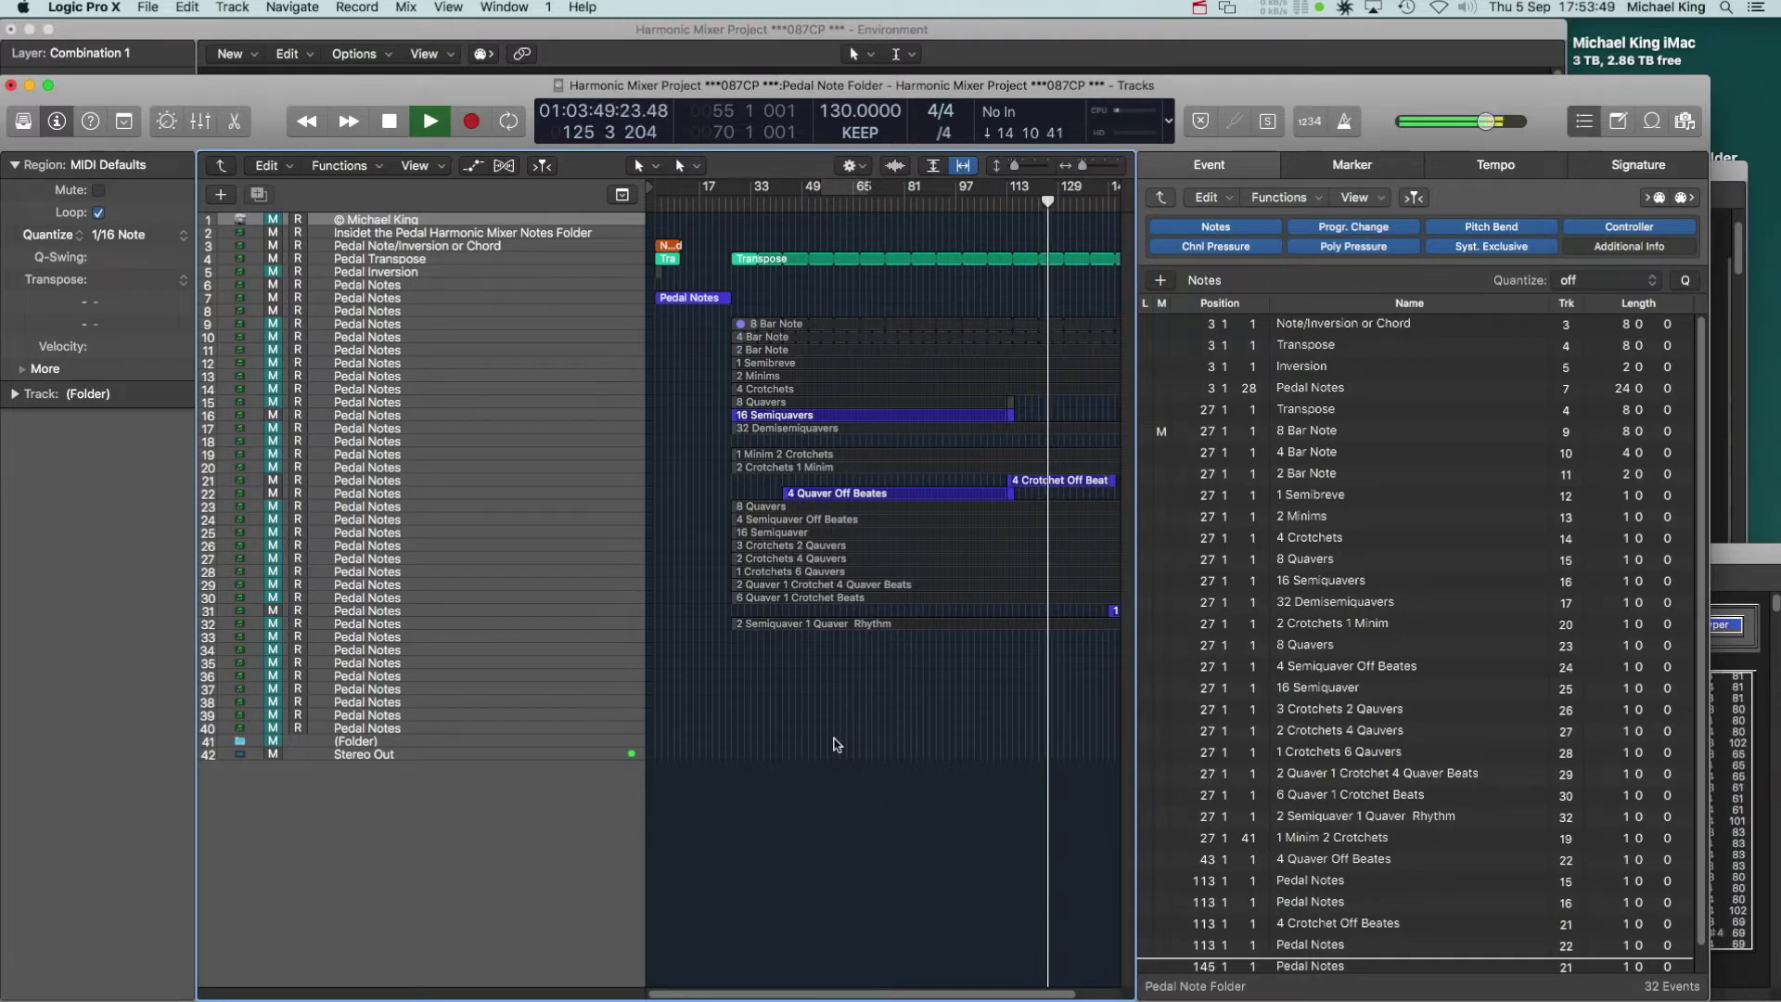
key("ctrl+Up")
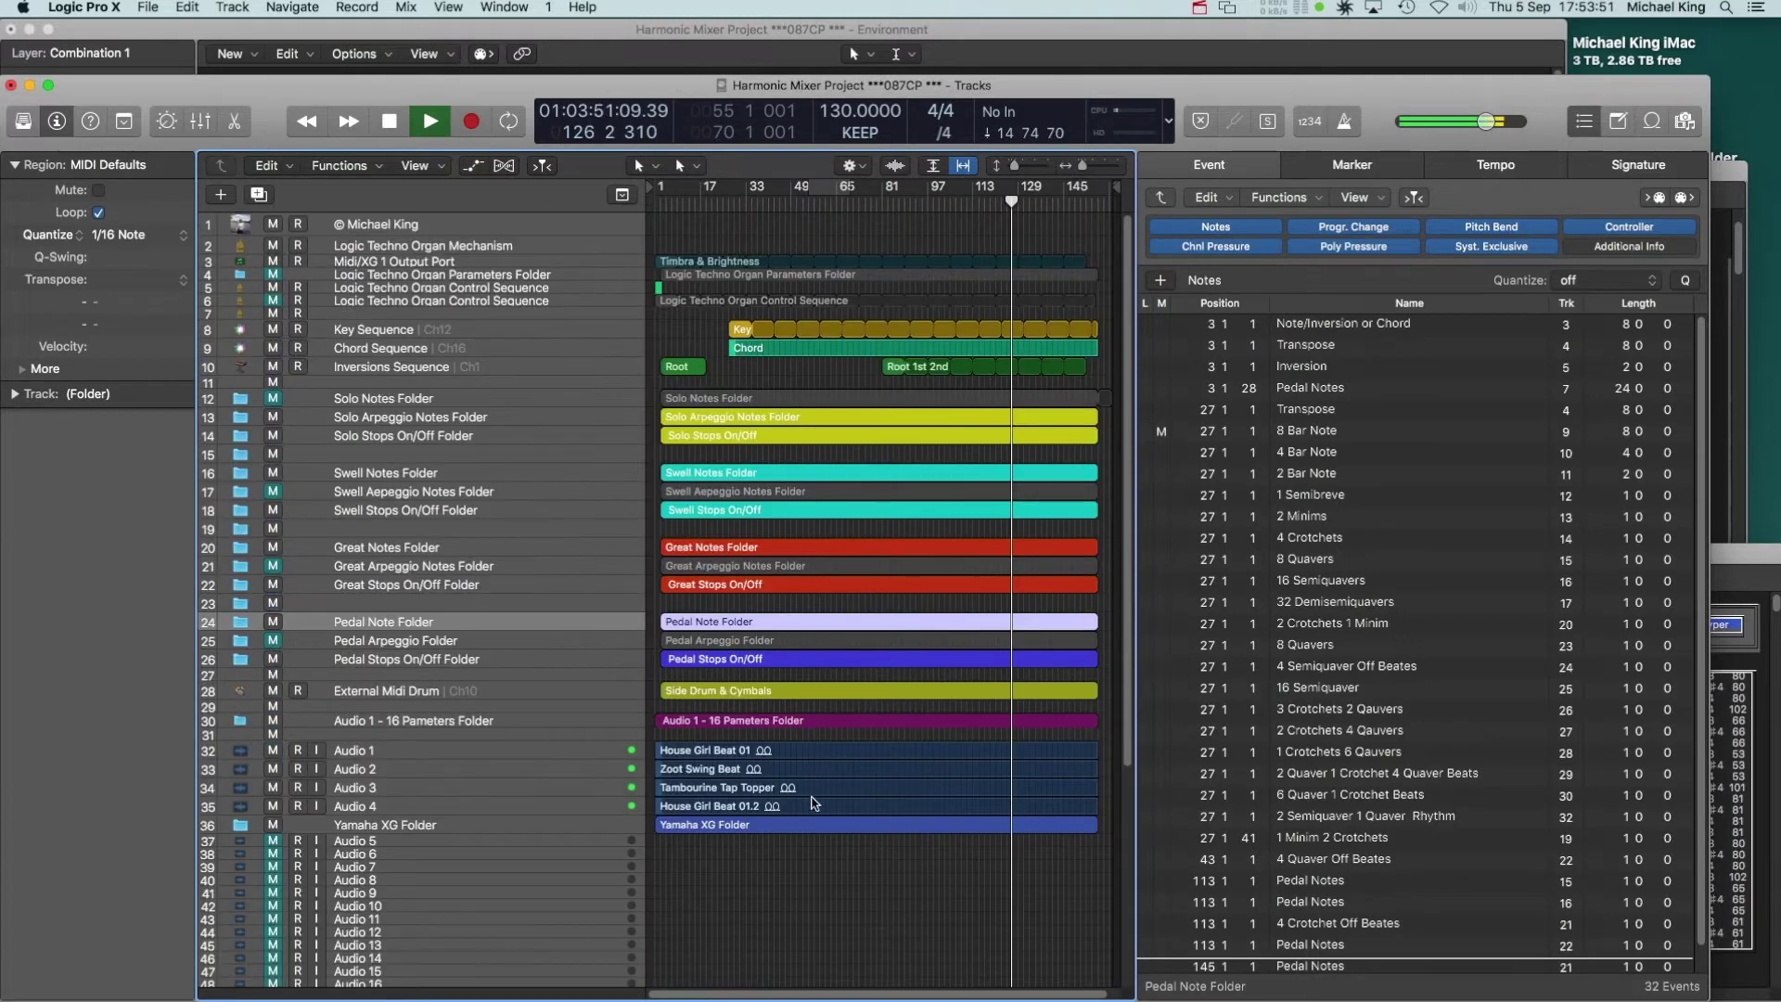
View the 4 Crotchet Off Beates region inside the Great Notes Folder as a score and return to the main track level
left_click(736, 554)
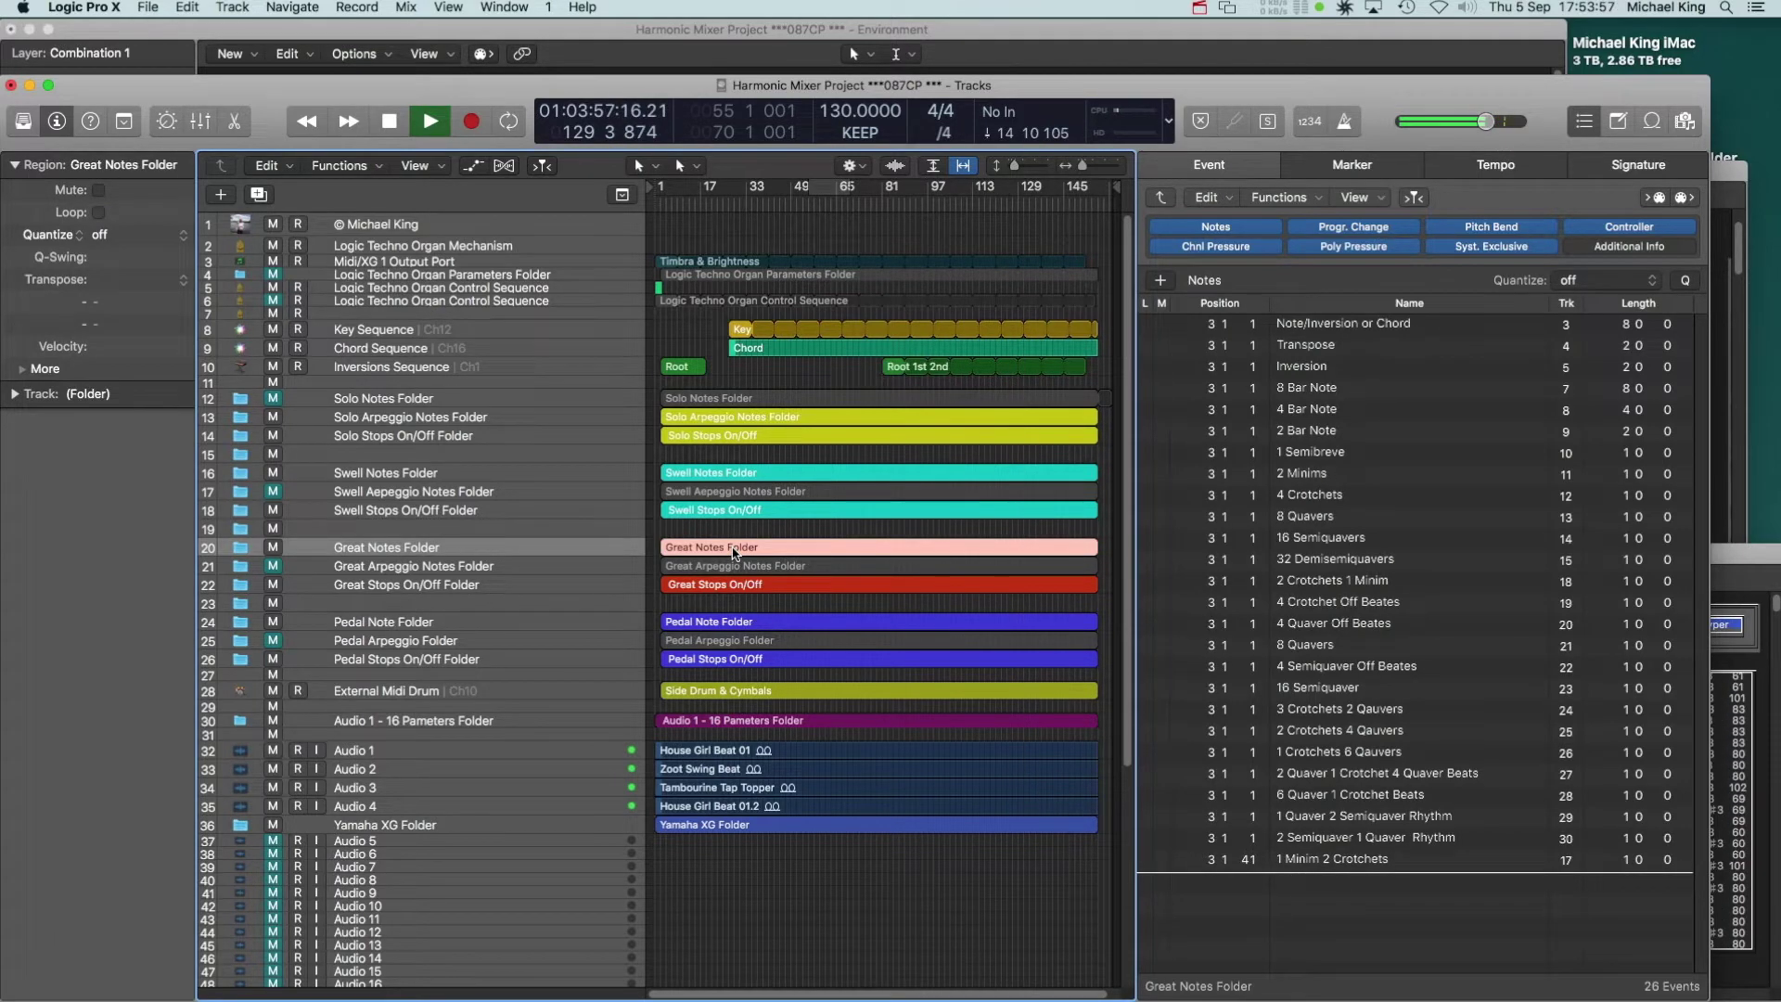
double_click(735, 554)
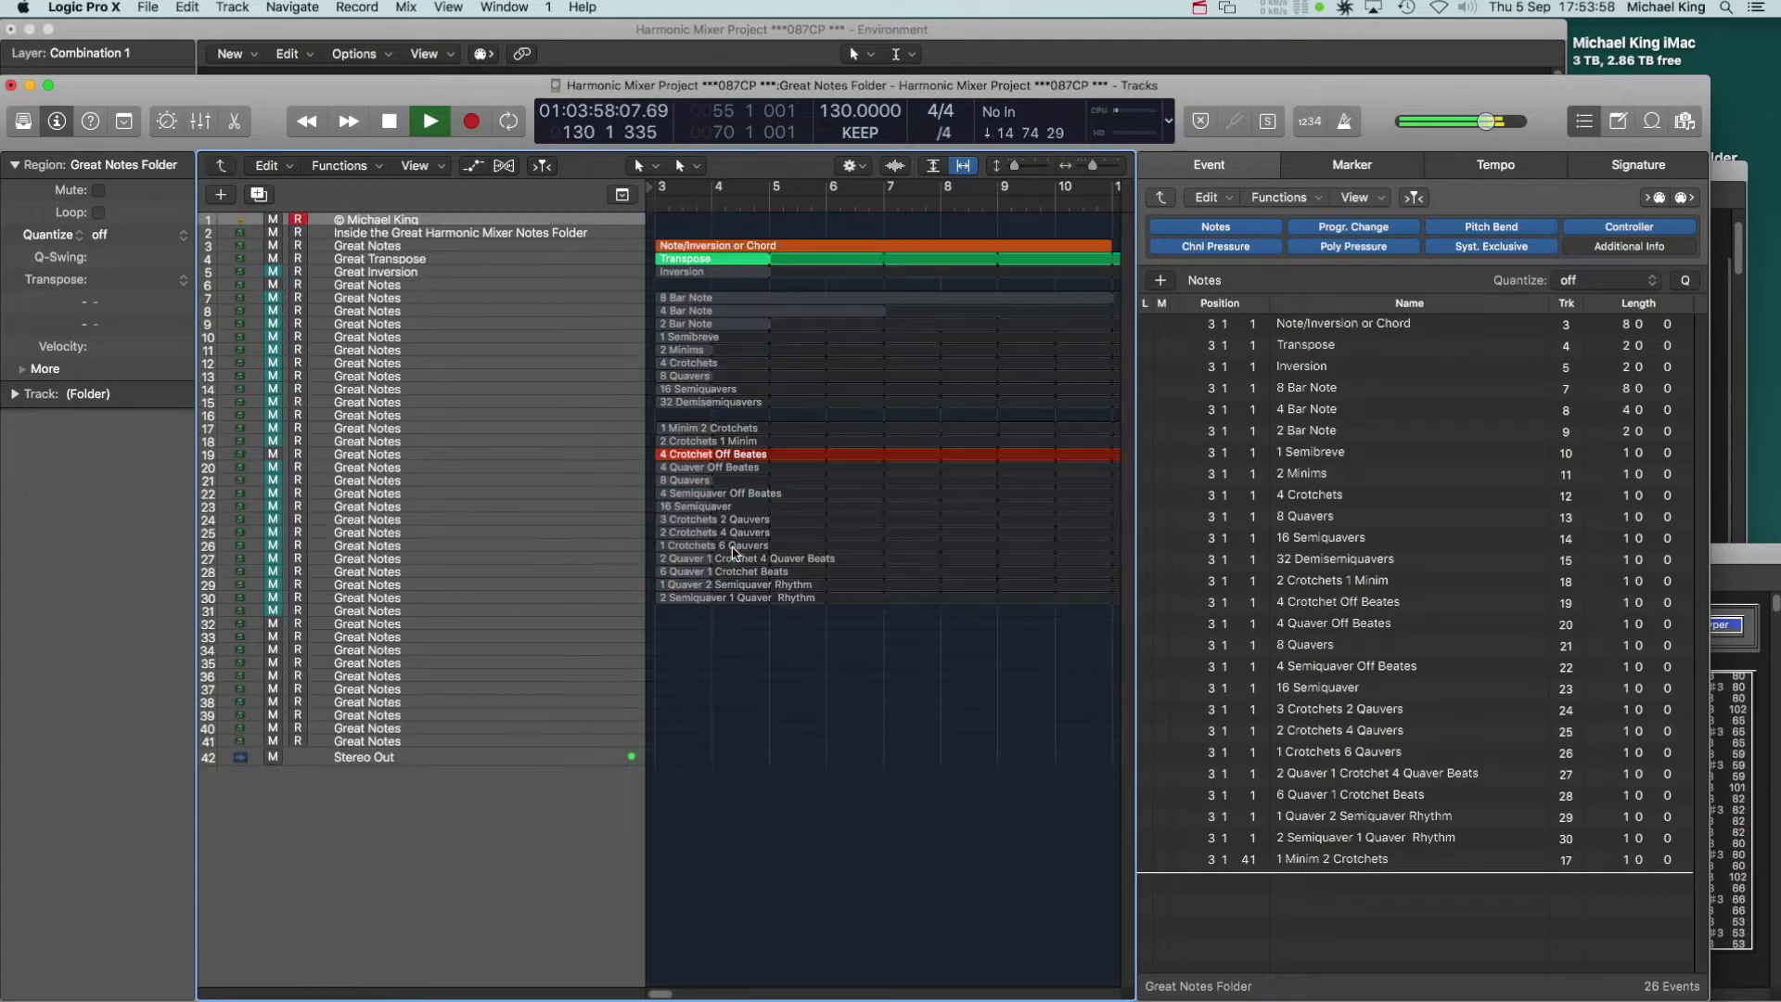
left_click(663, 458)
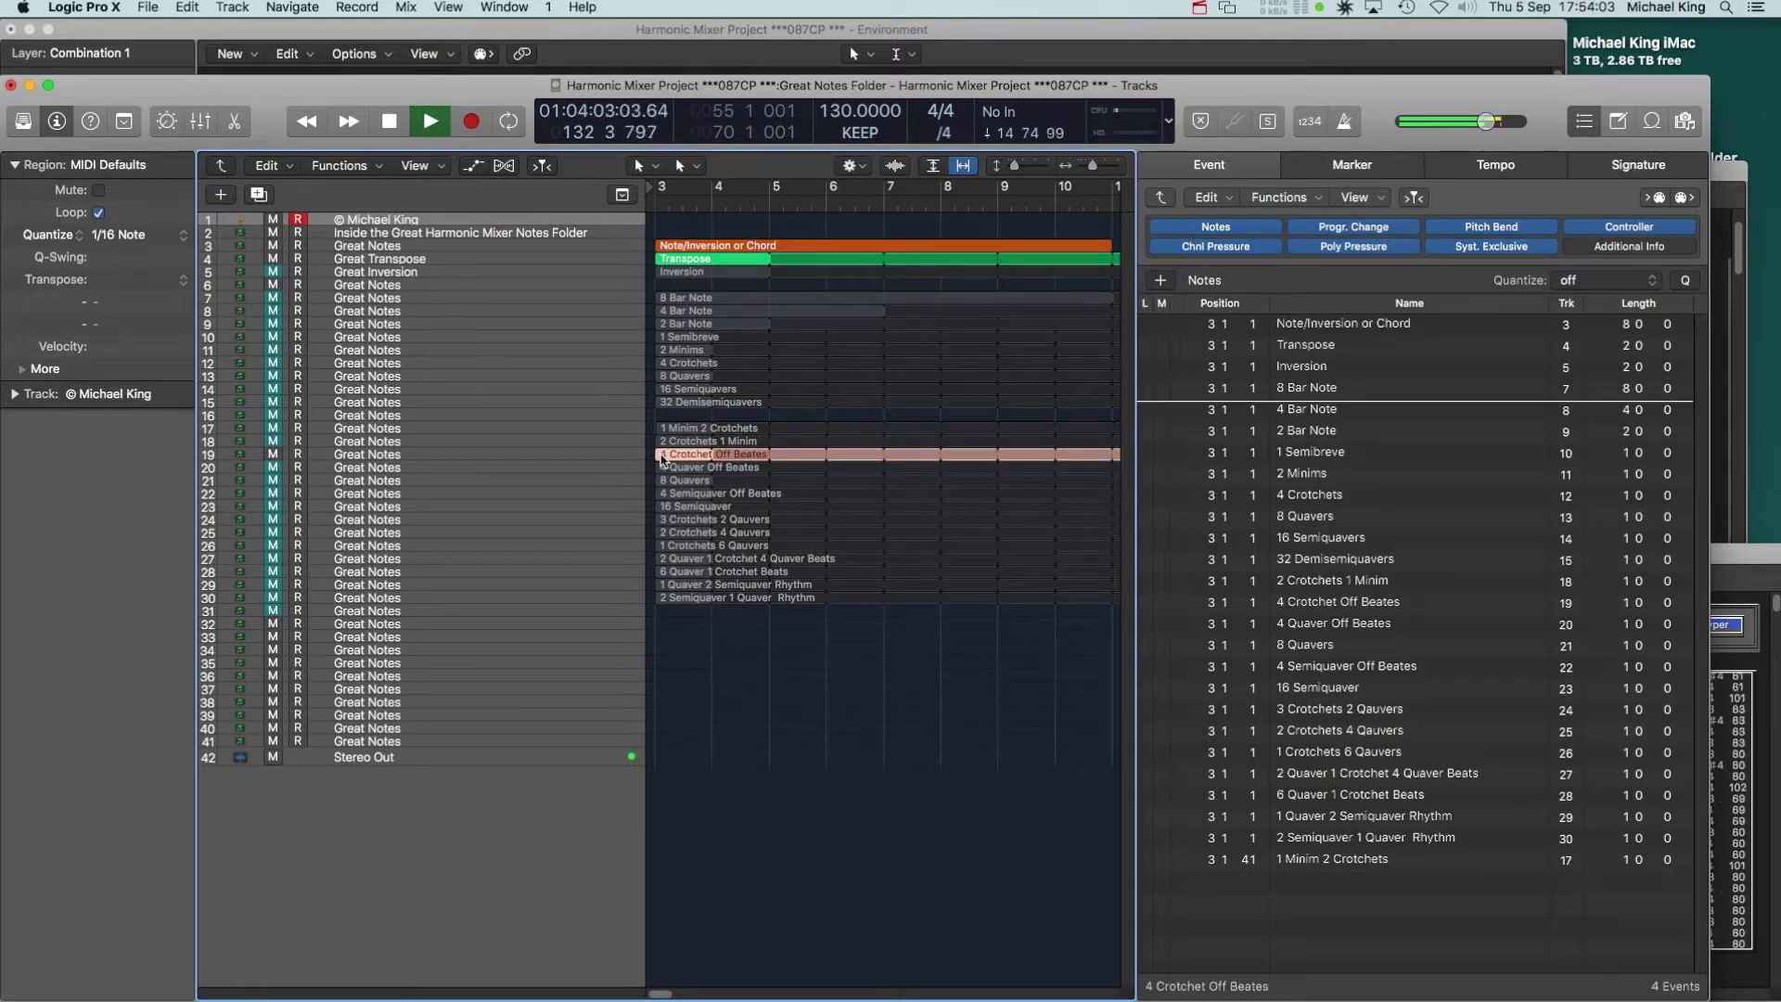
left_click(663, 458)
double_click(660, 459)
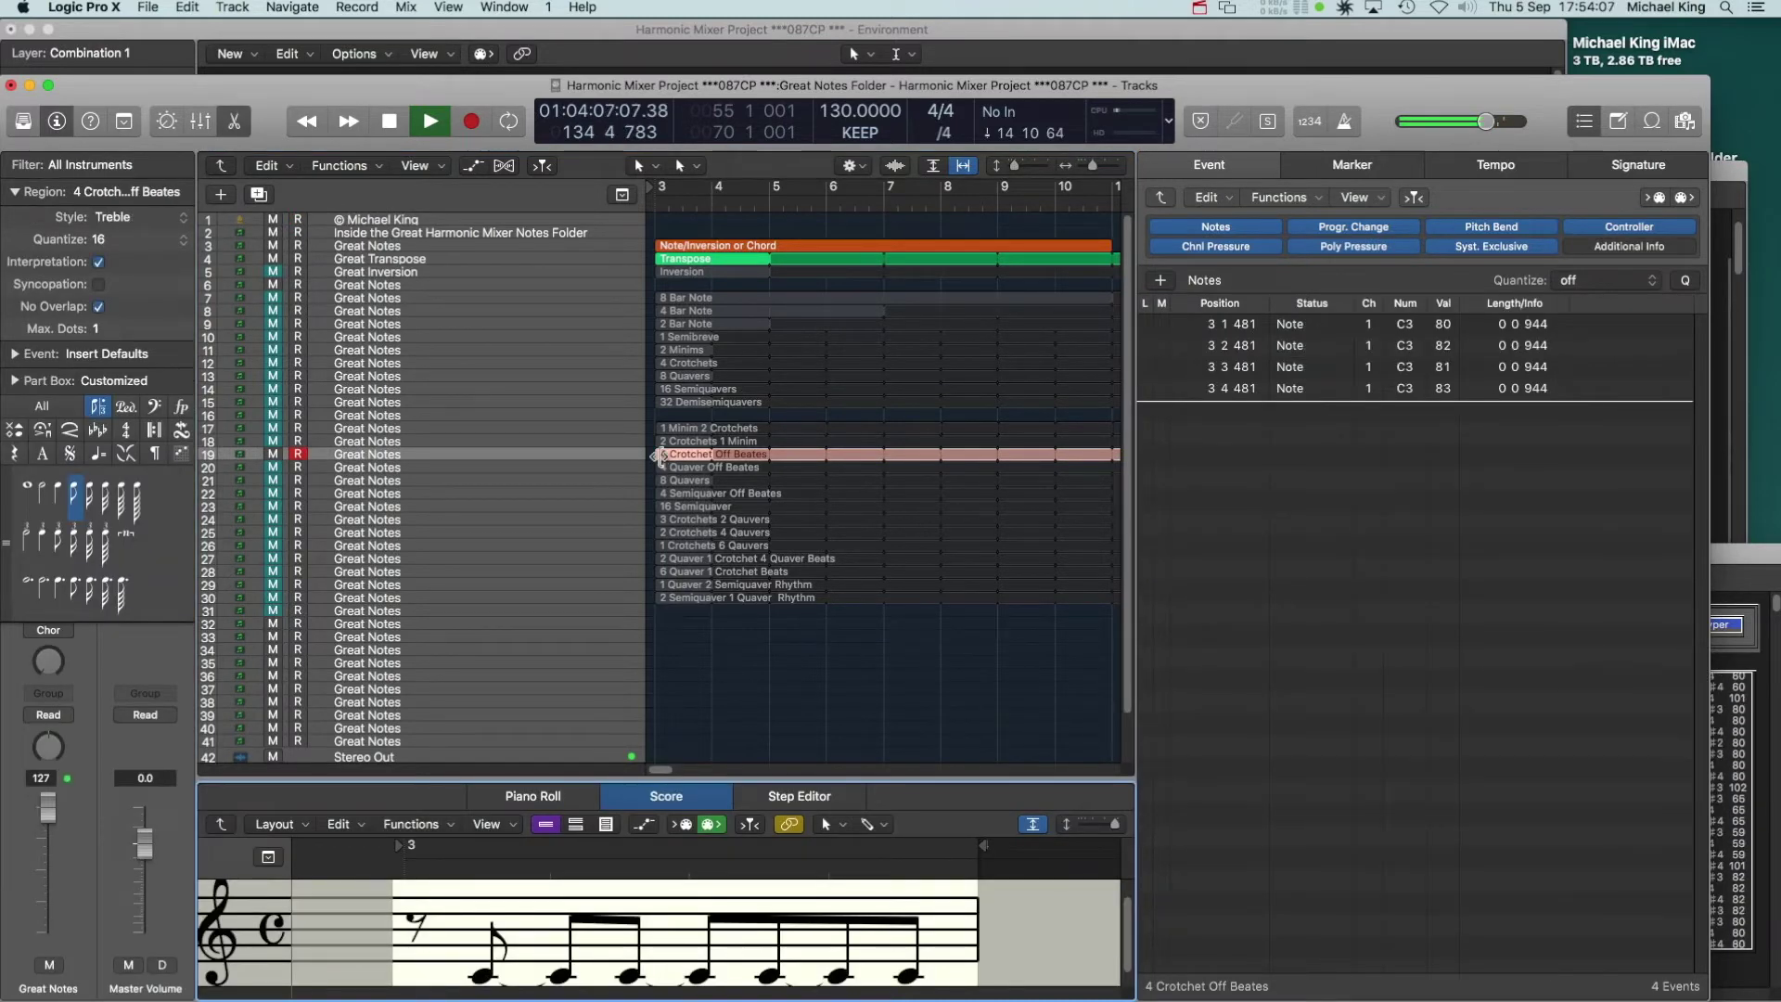
key("Tab")
double_click(729, 701)
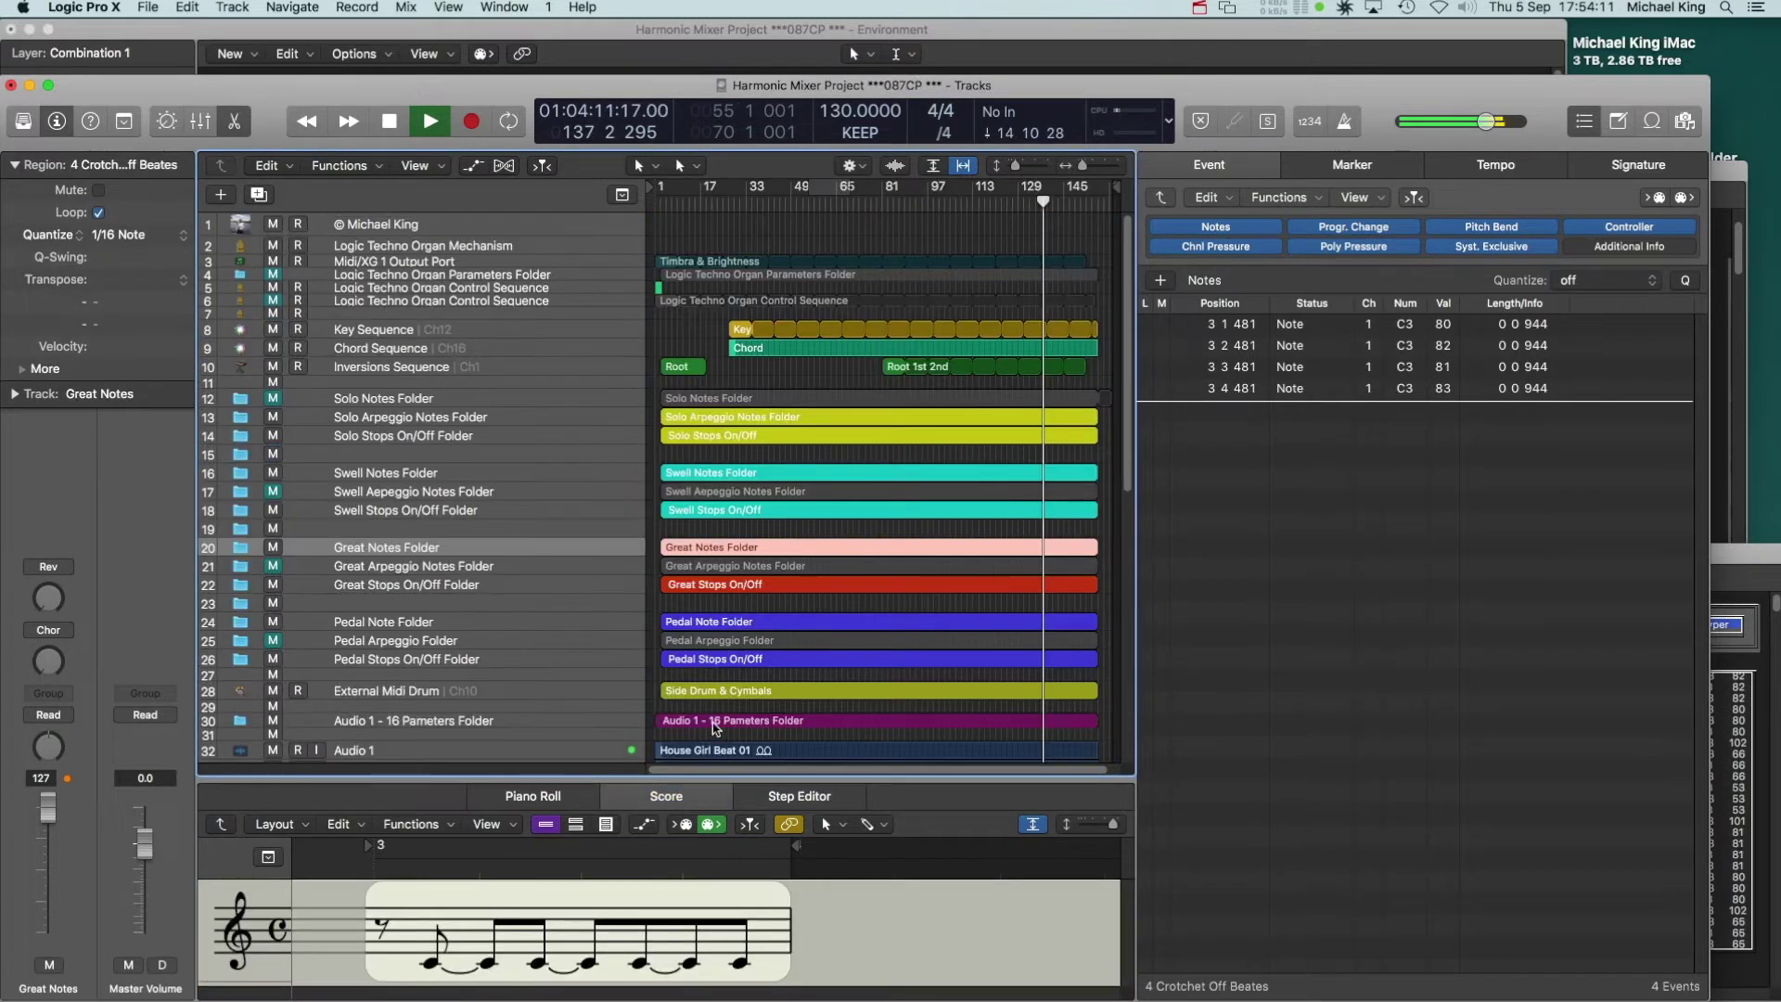
Open the Swell Notes Folder, view its 2 Semiquaver 1 Quaver Rhythm region as score and events, and return to the main track level
left_click(686, 476)
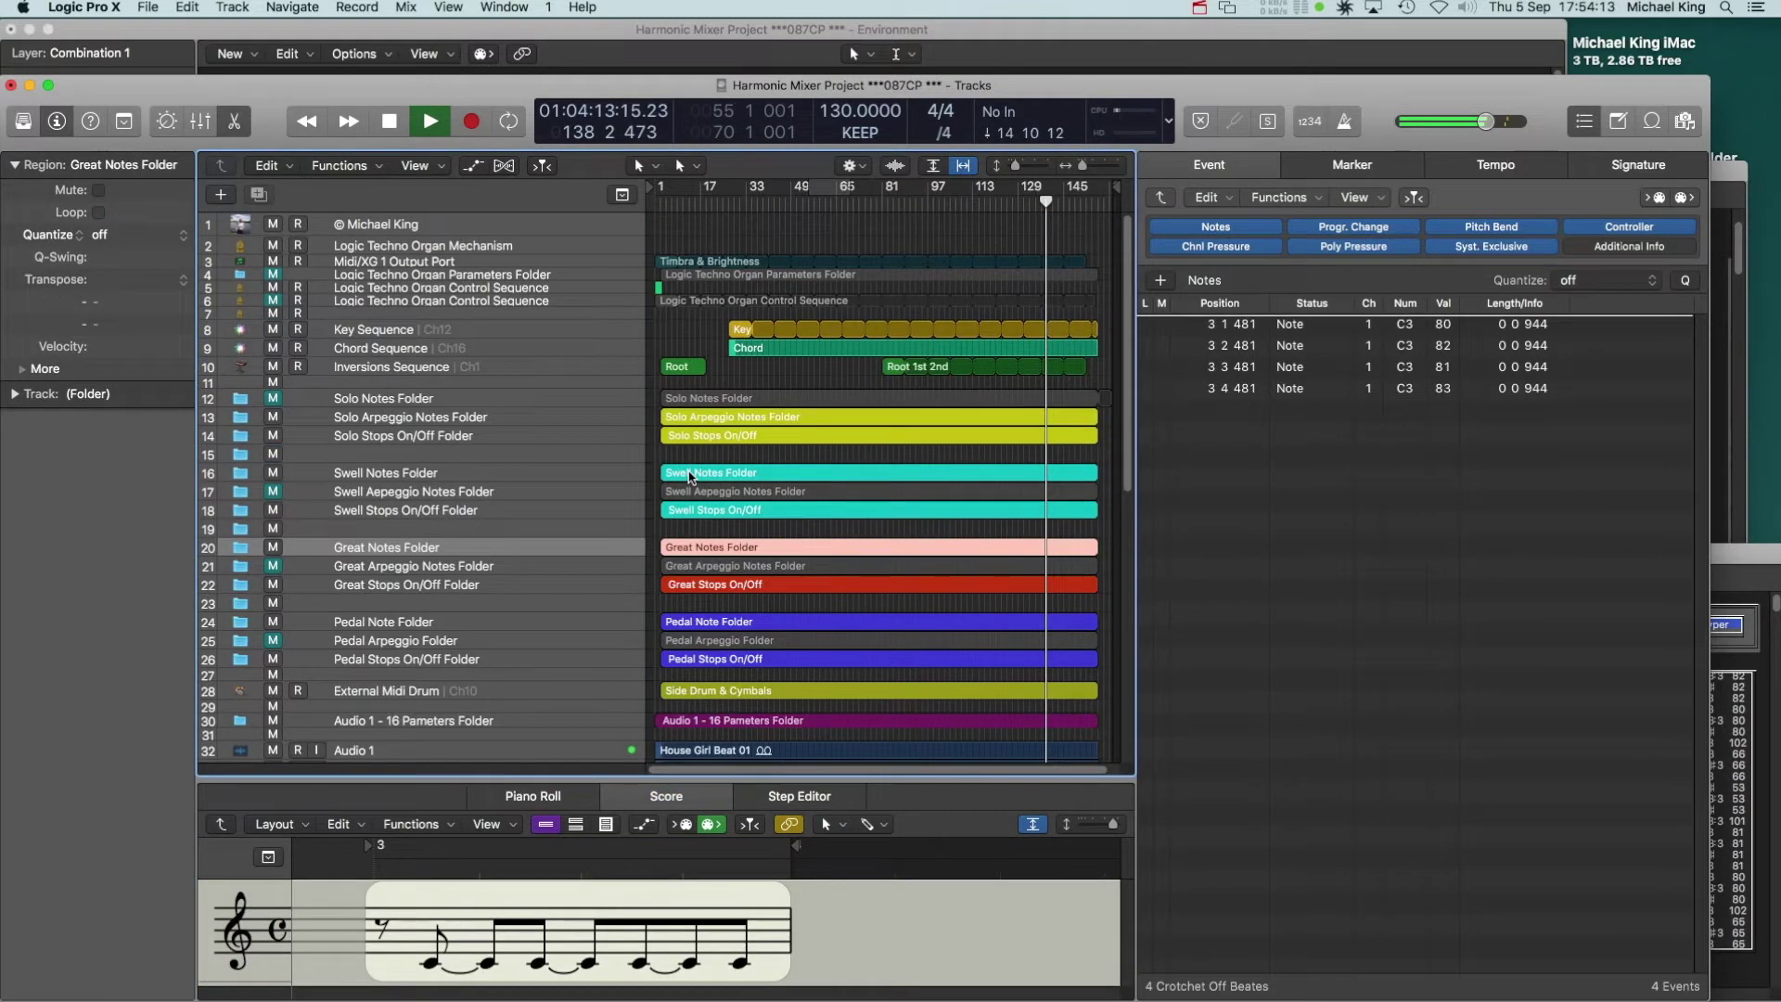
double_click(689, 476)
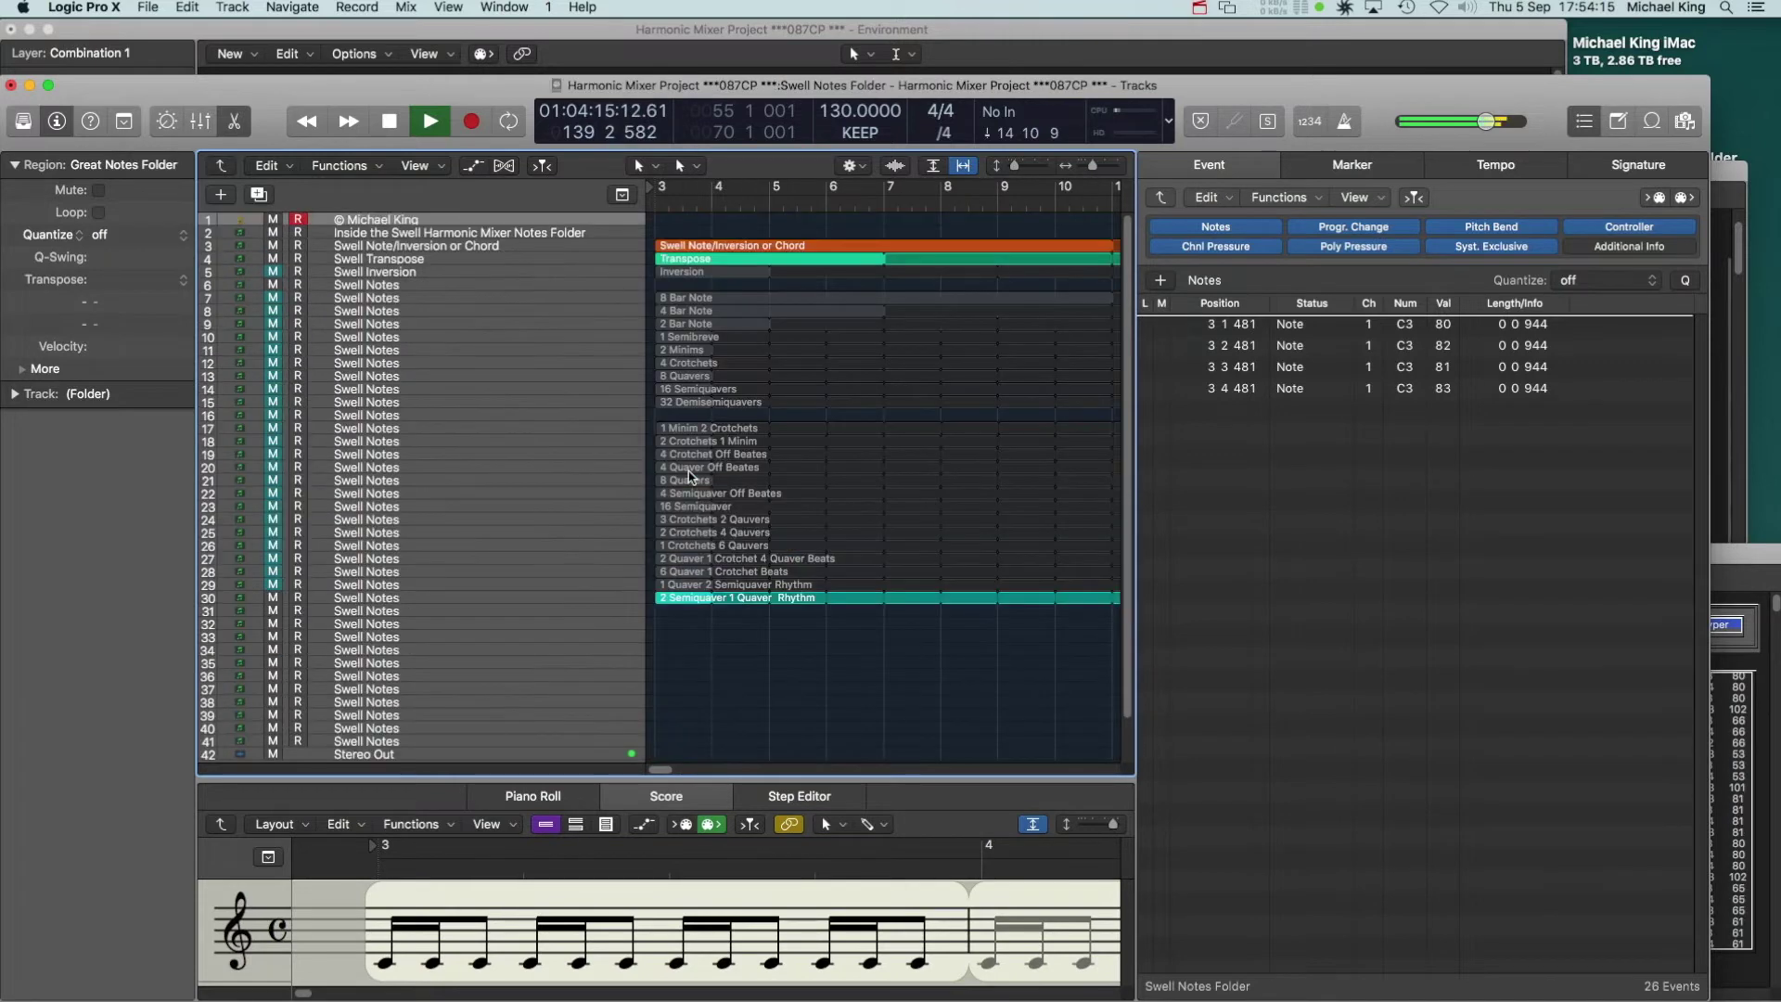
left_click(677, 601)
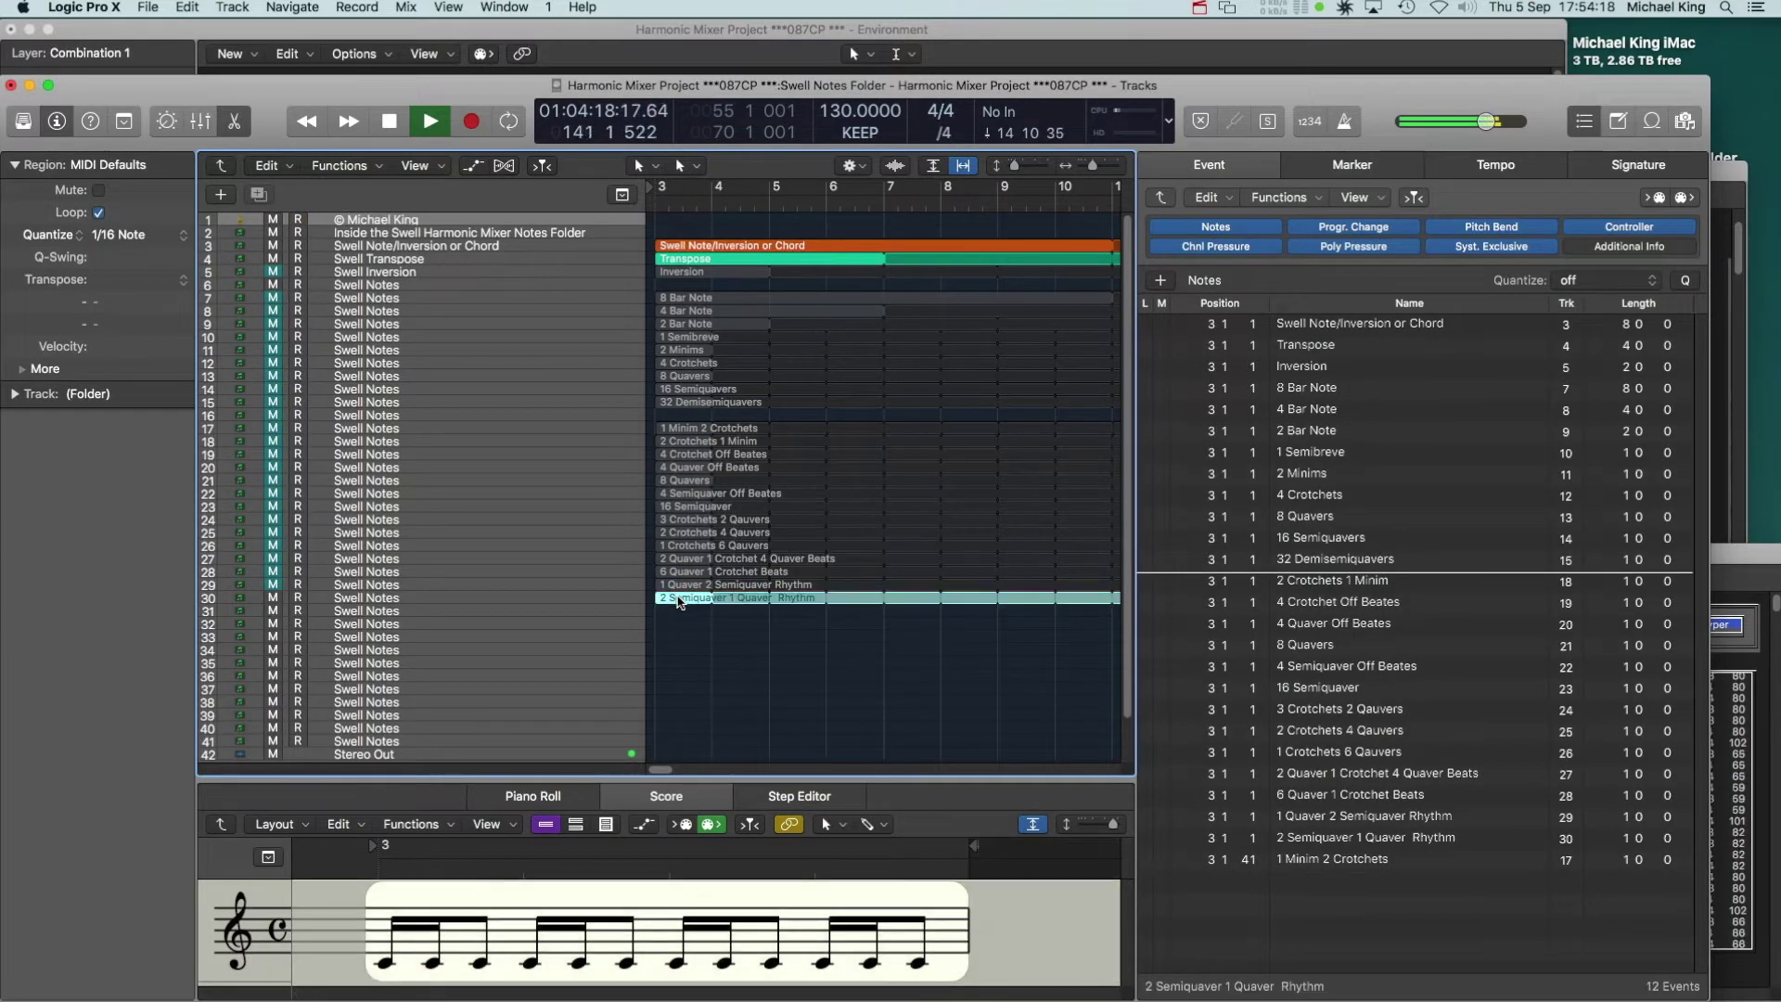
left_click(732, 680)
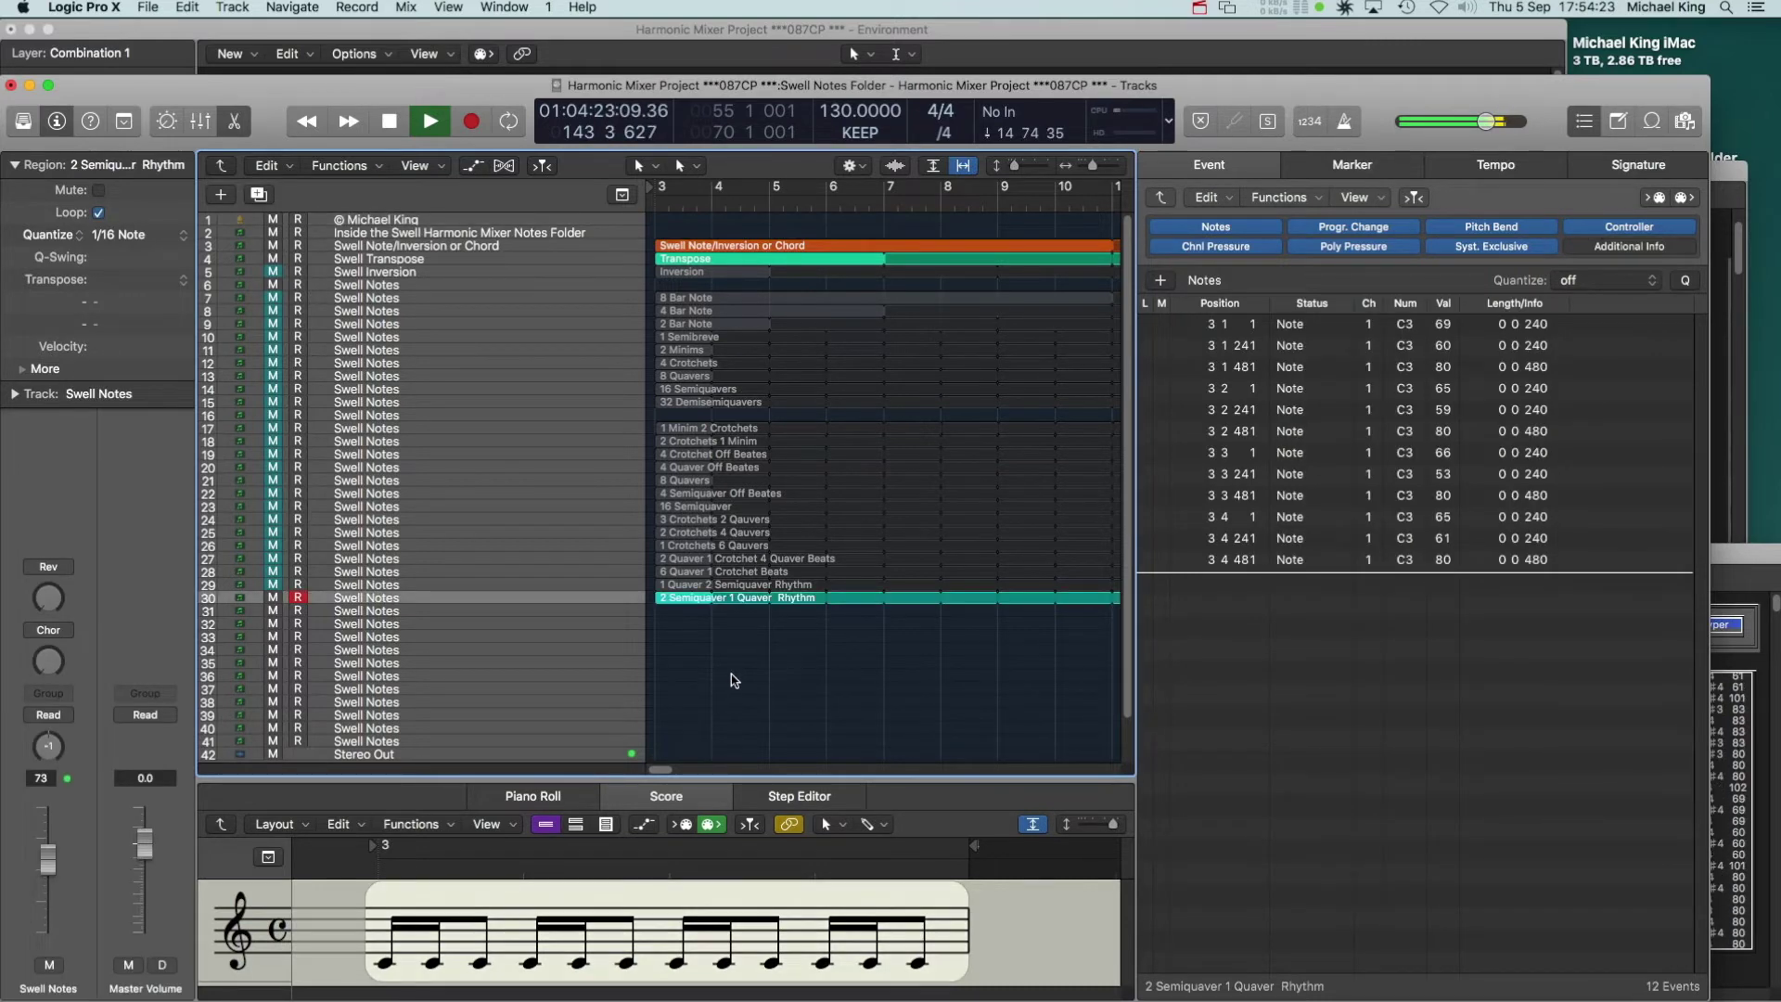
double_click(750, 689)
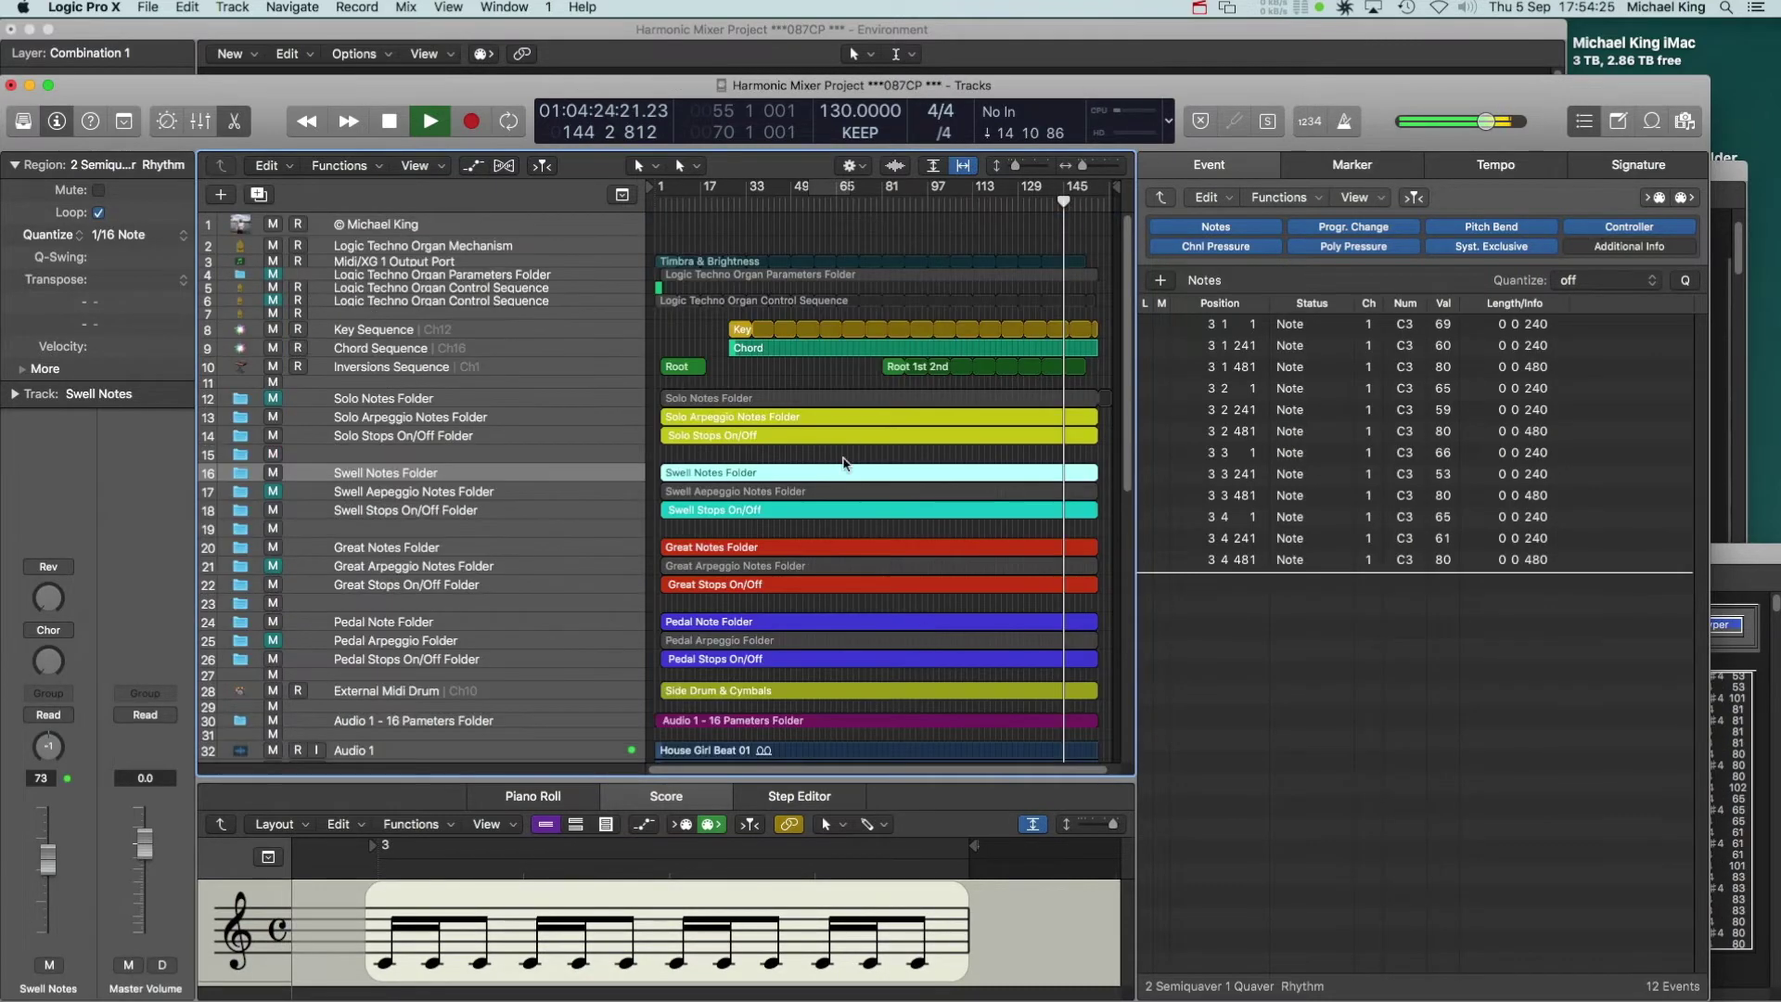
Open the Solo Arpeggio Notes Folder, view its 8 Quavers region as score and events, and return to the main track level
left_click(697, 418)
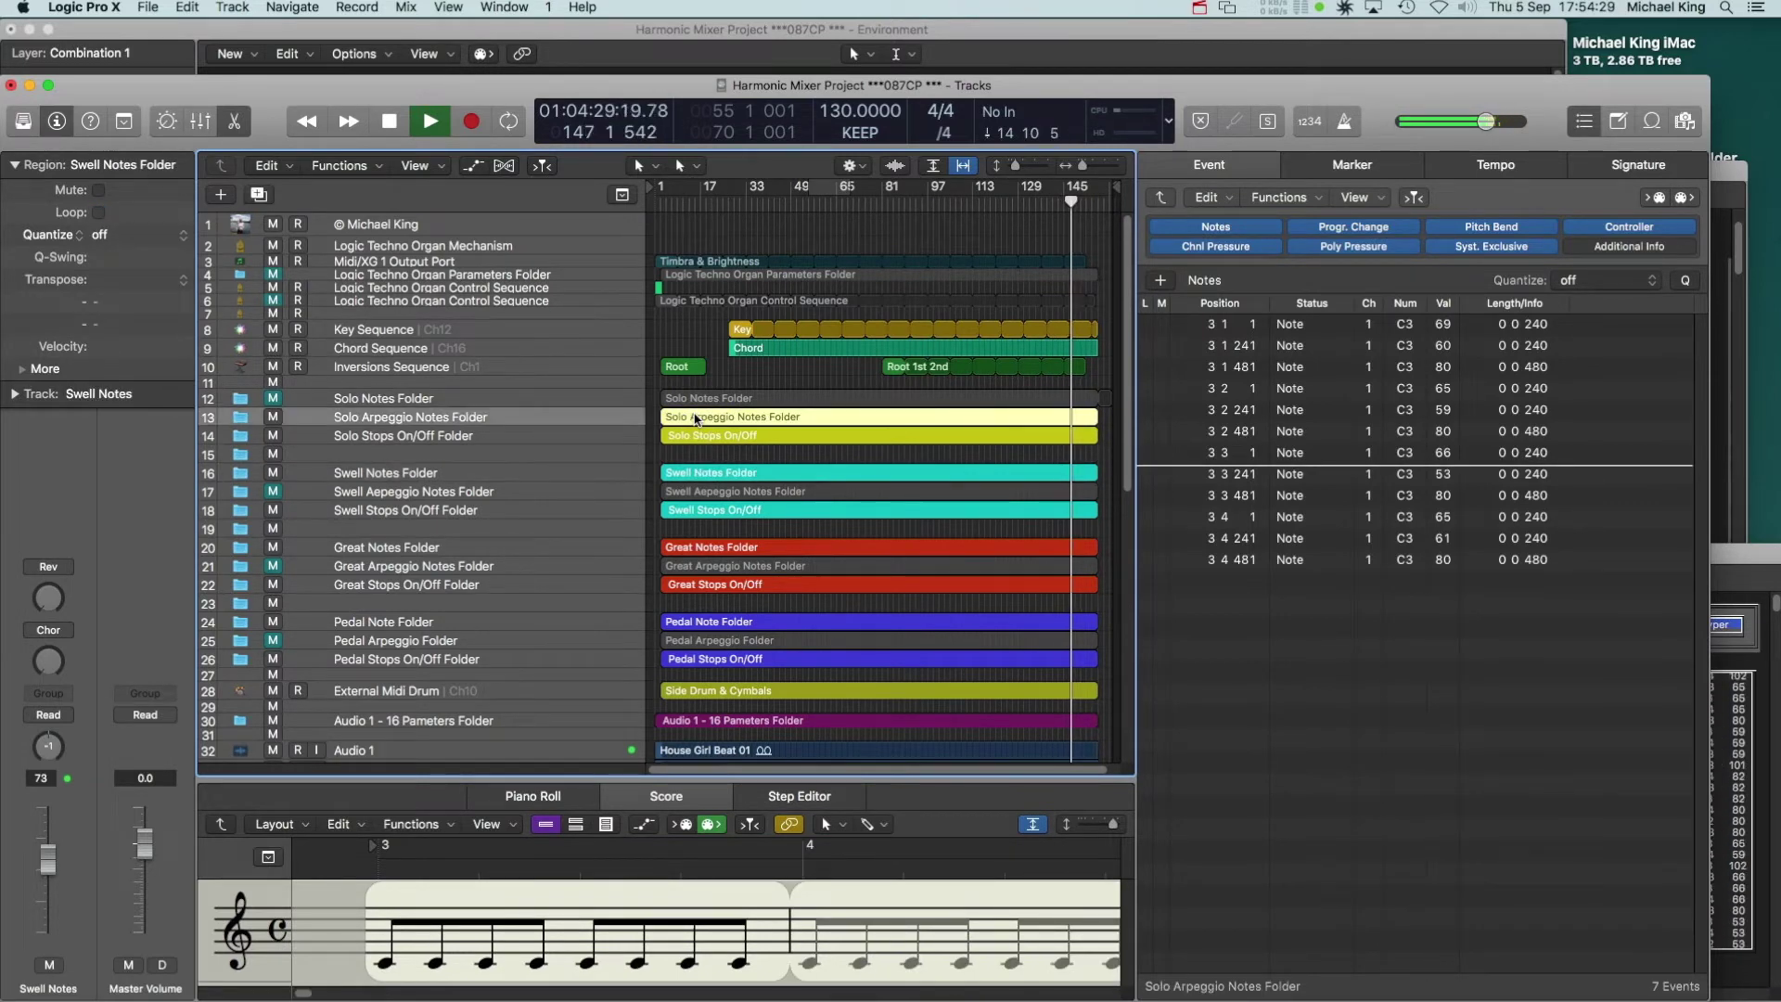
double_click(697, 418)
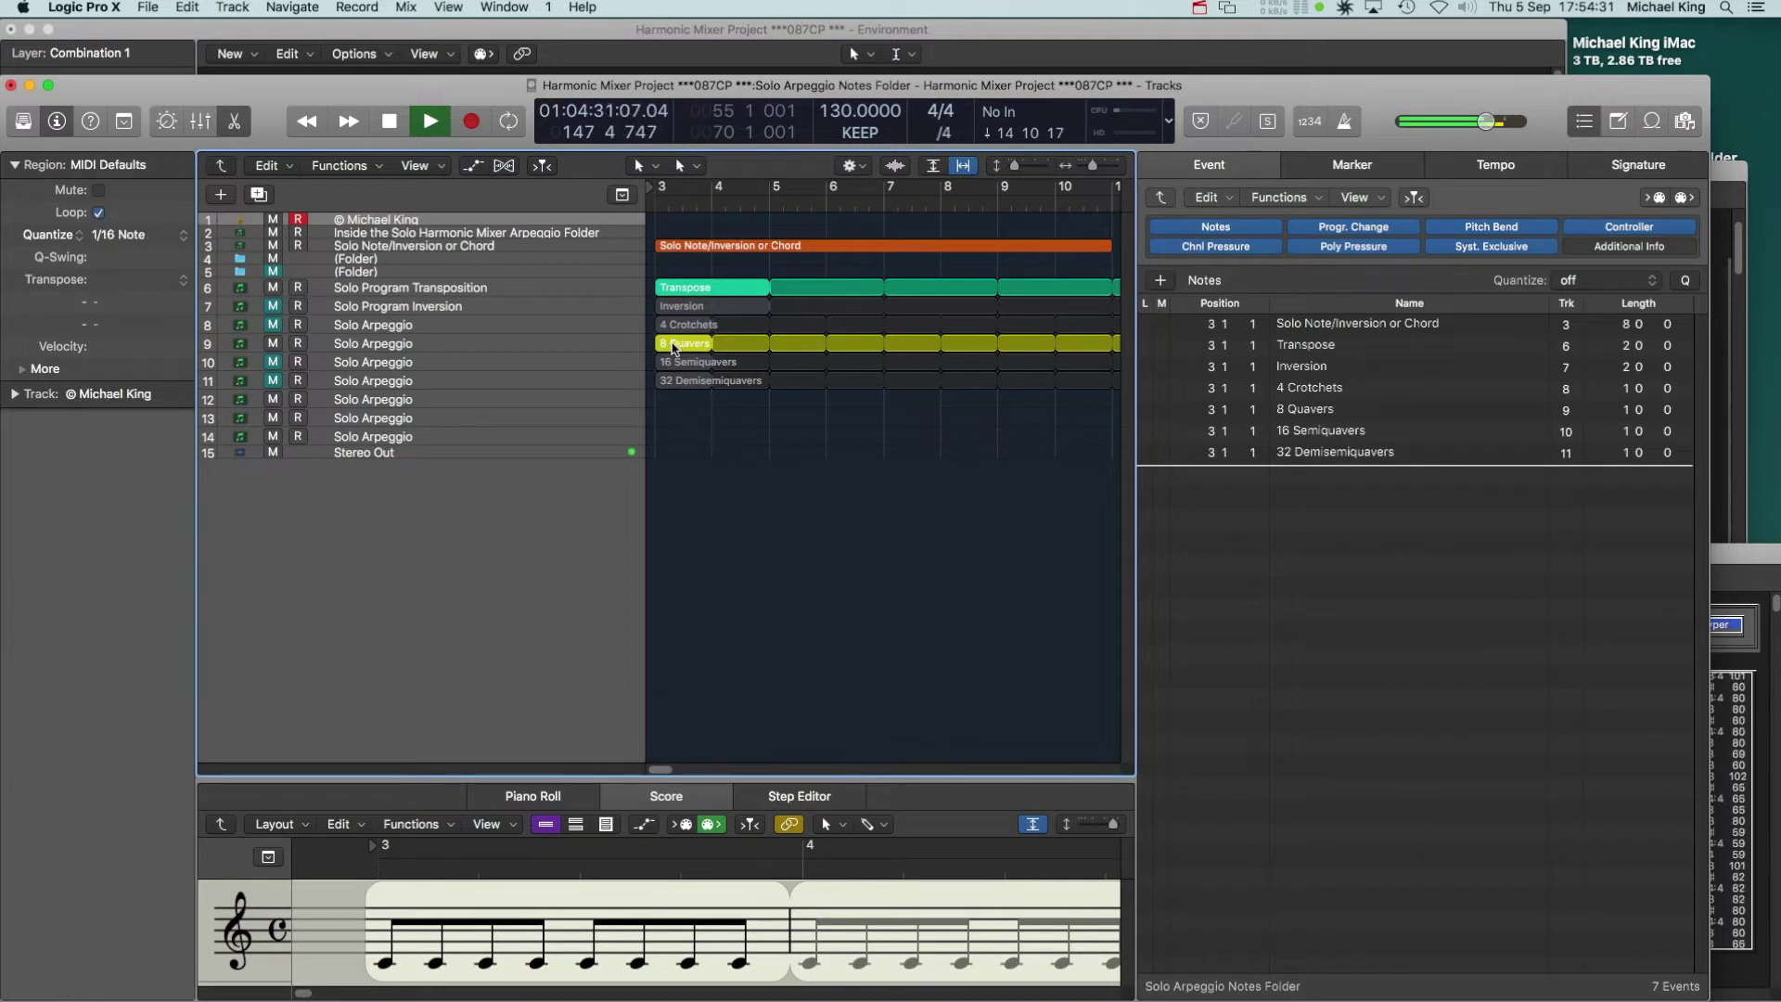
left_click(672, 344)
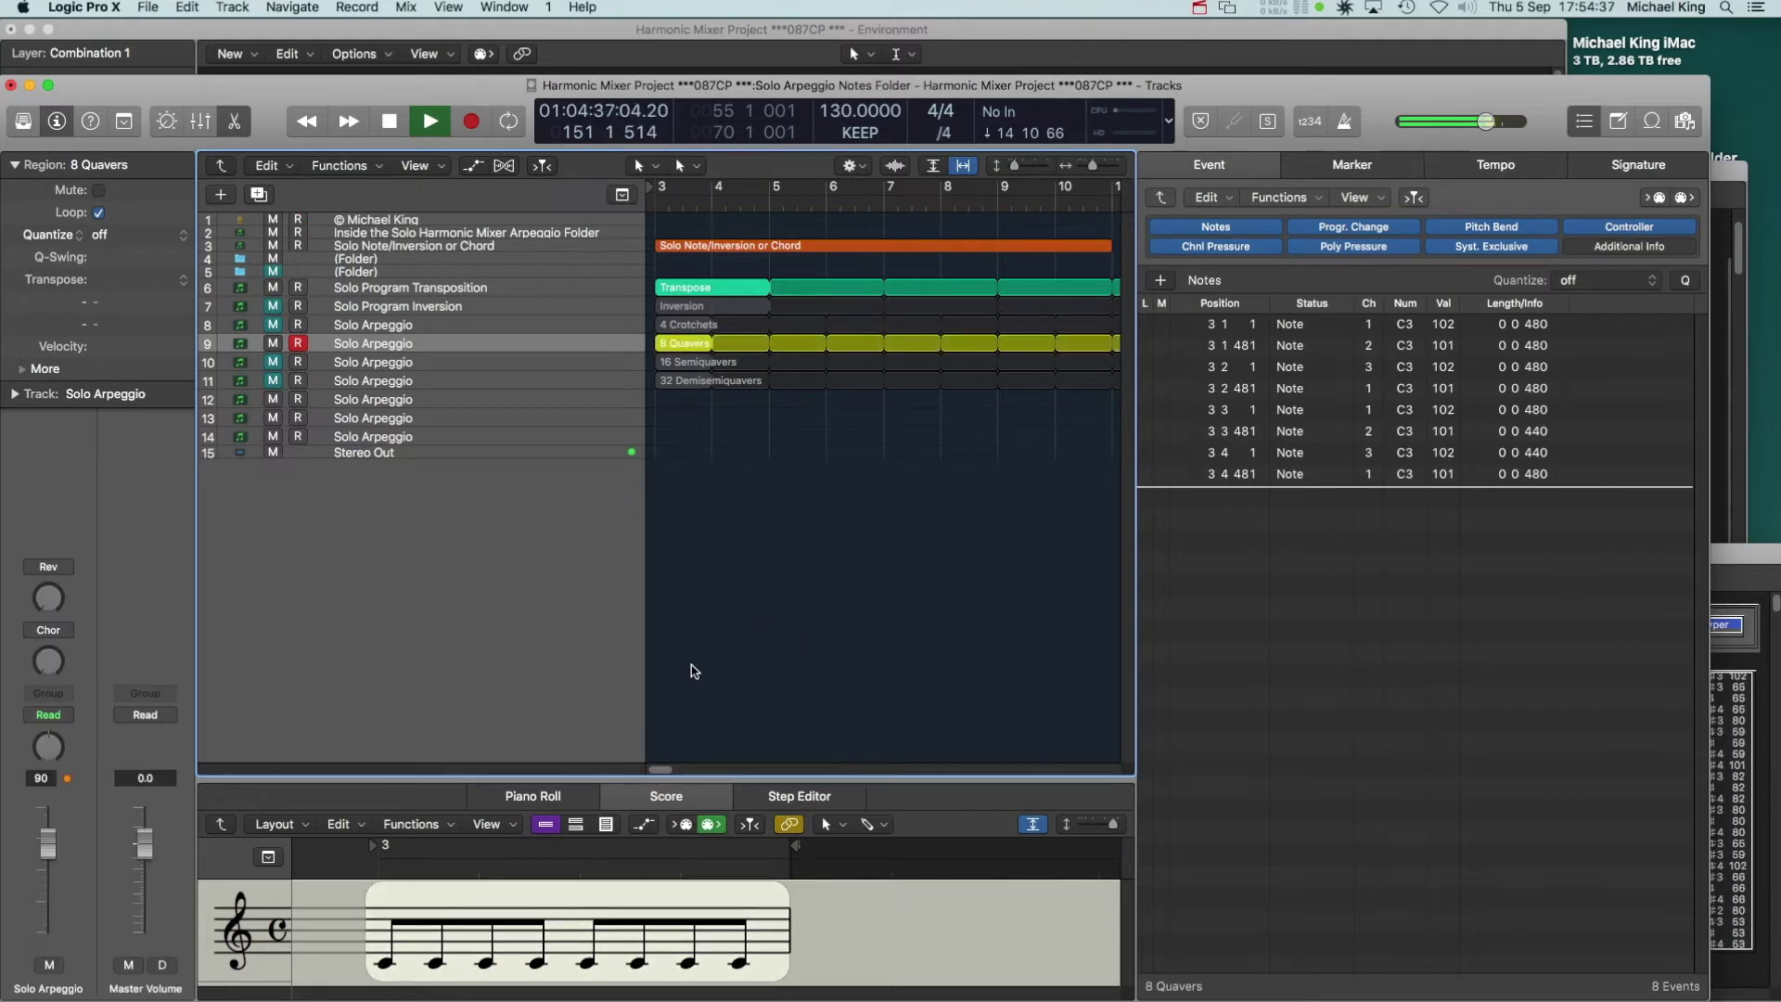
key("ctrl+Up")
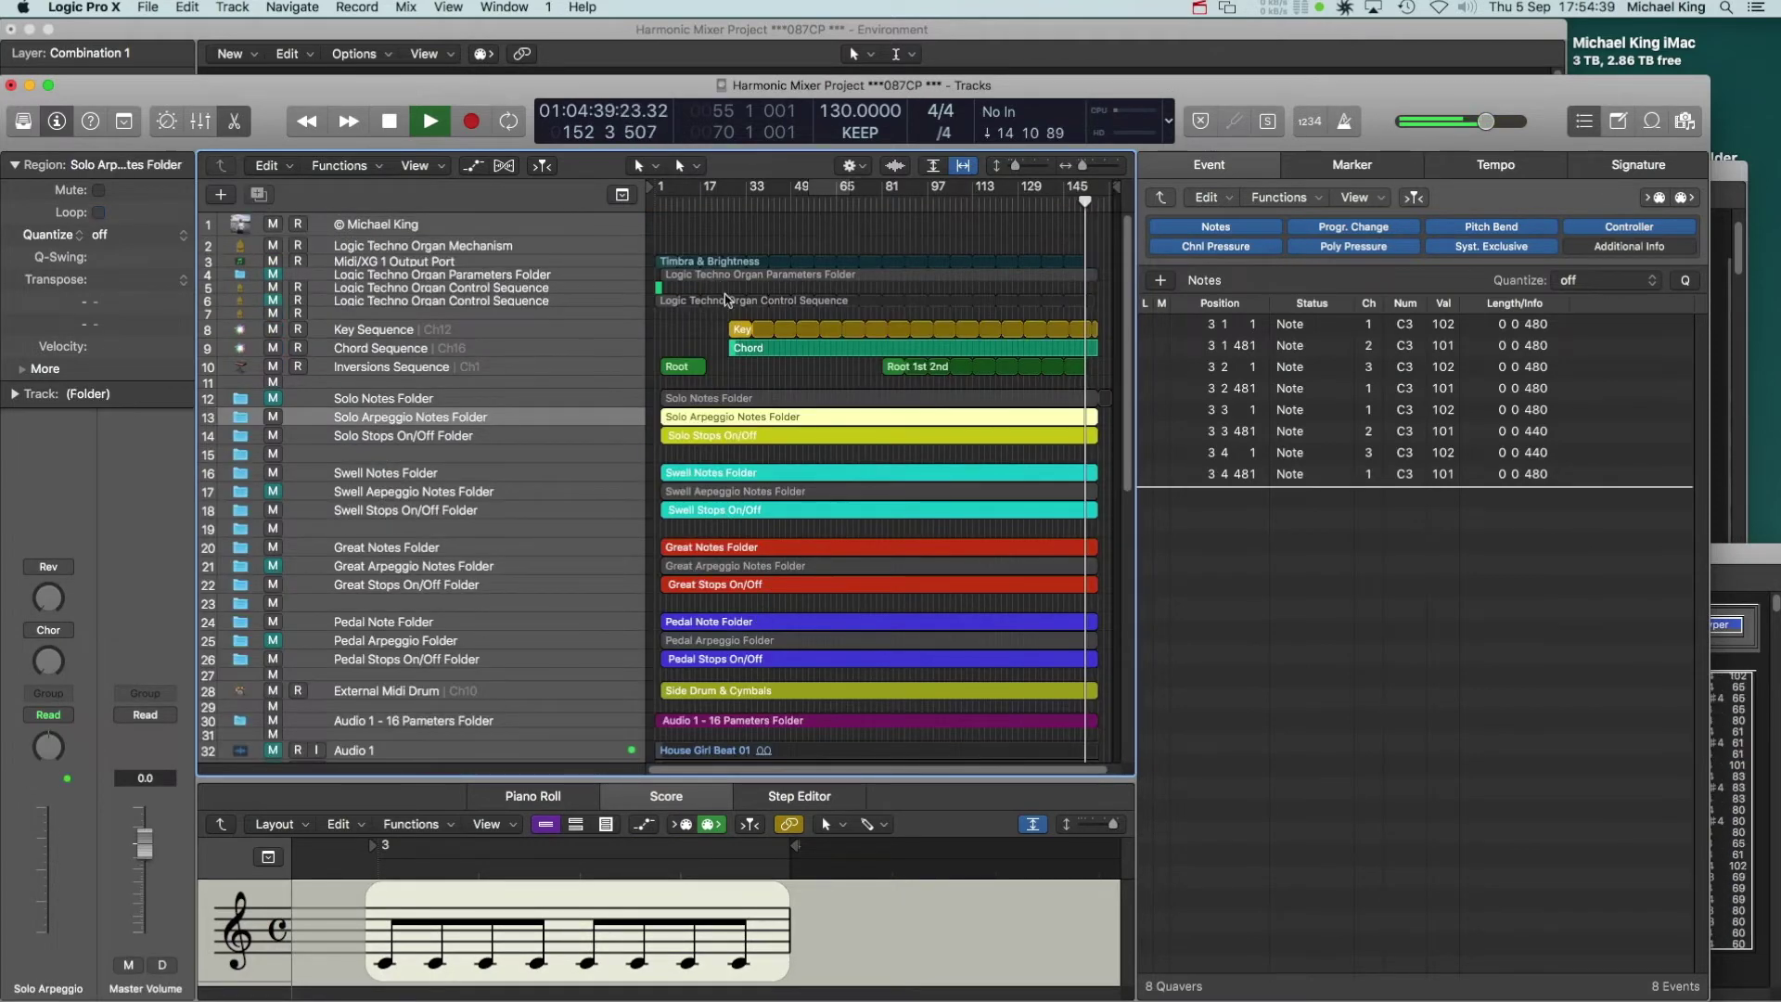
View the event lists of the Chord and Key regions and of the Root and Root 1st 2nd inversion regions
left_click(735, 352)
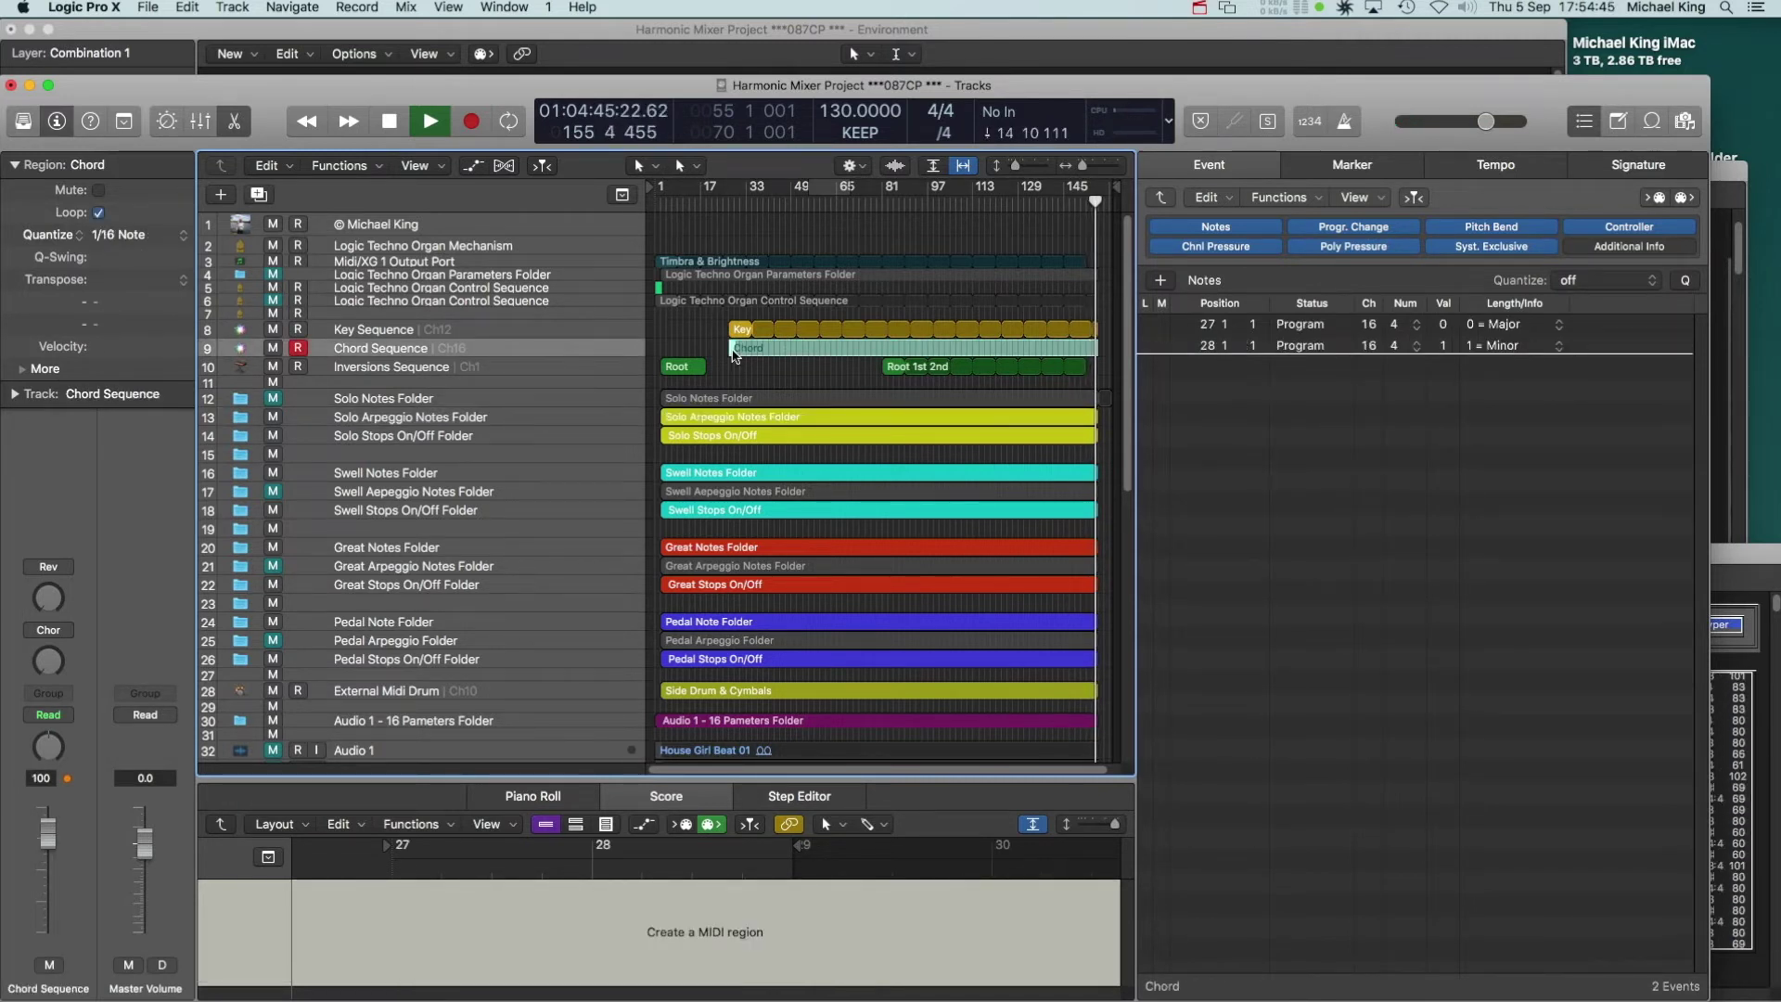
left_click(739, 328)
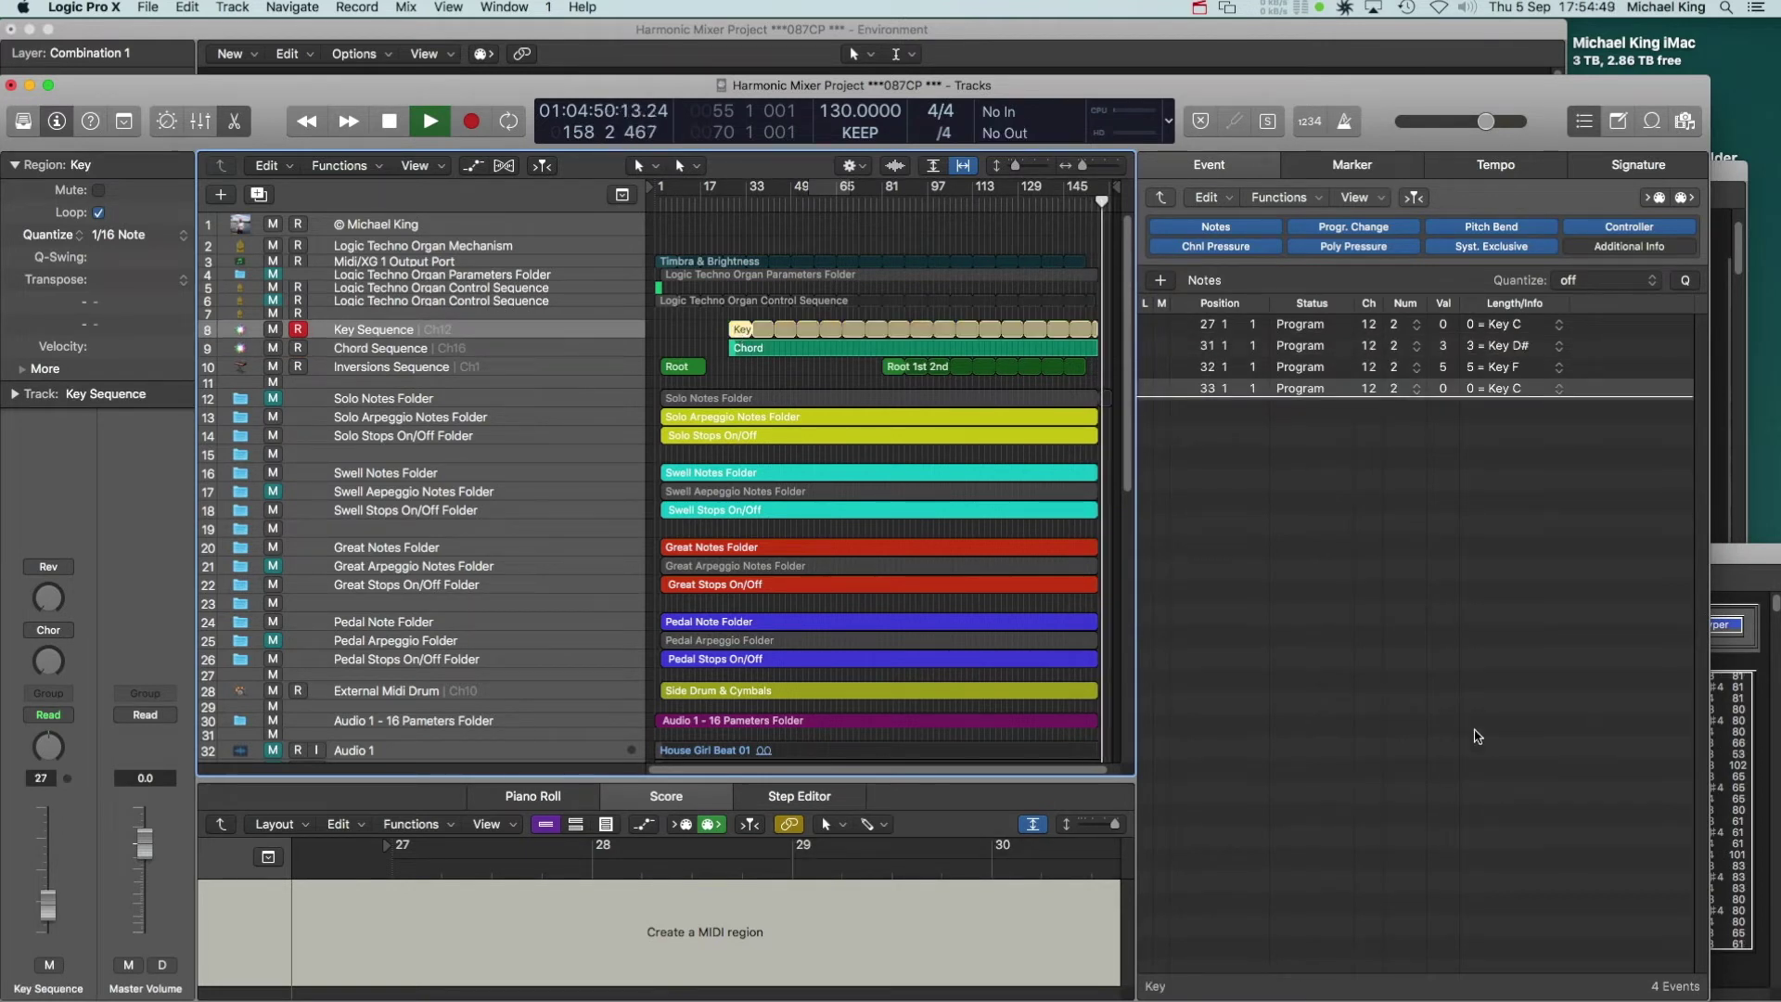
left_click(1568, 582)
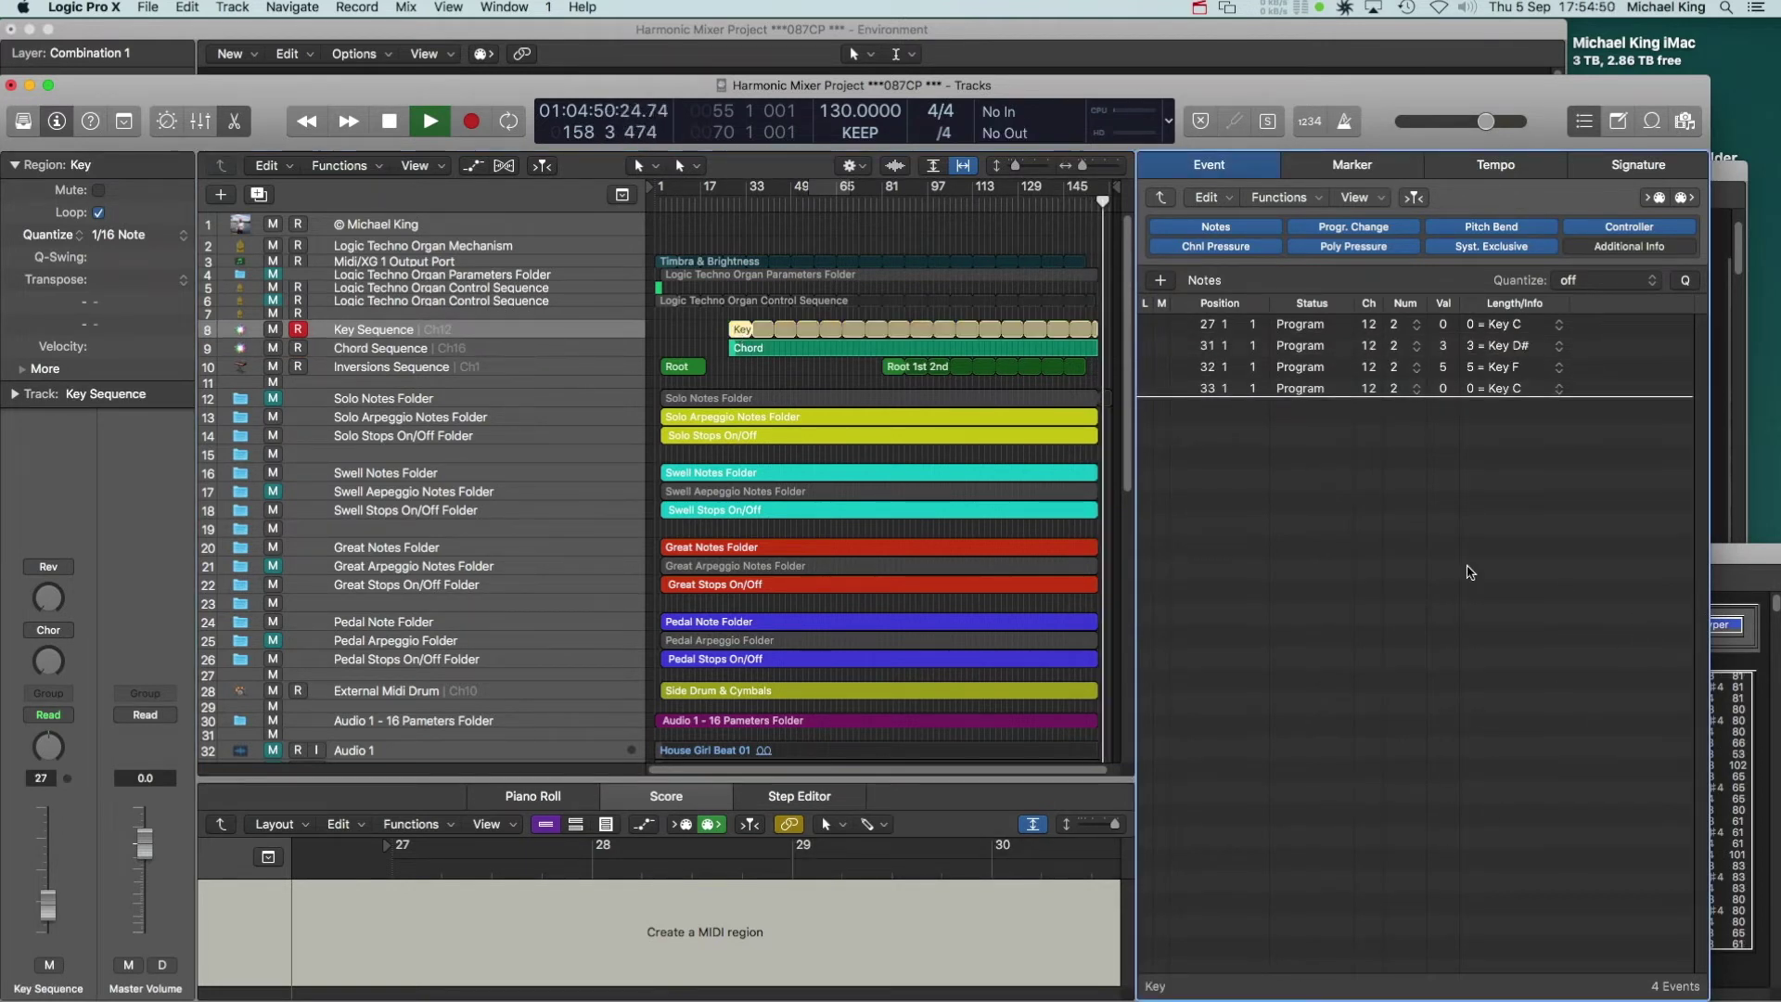
left_click(677, 369)
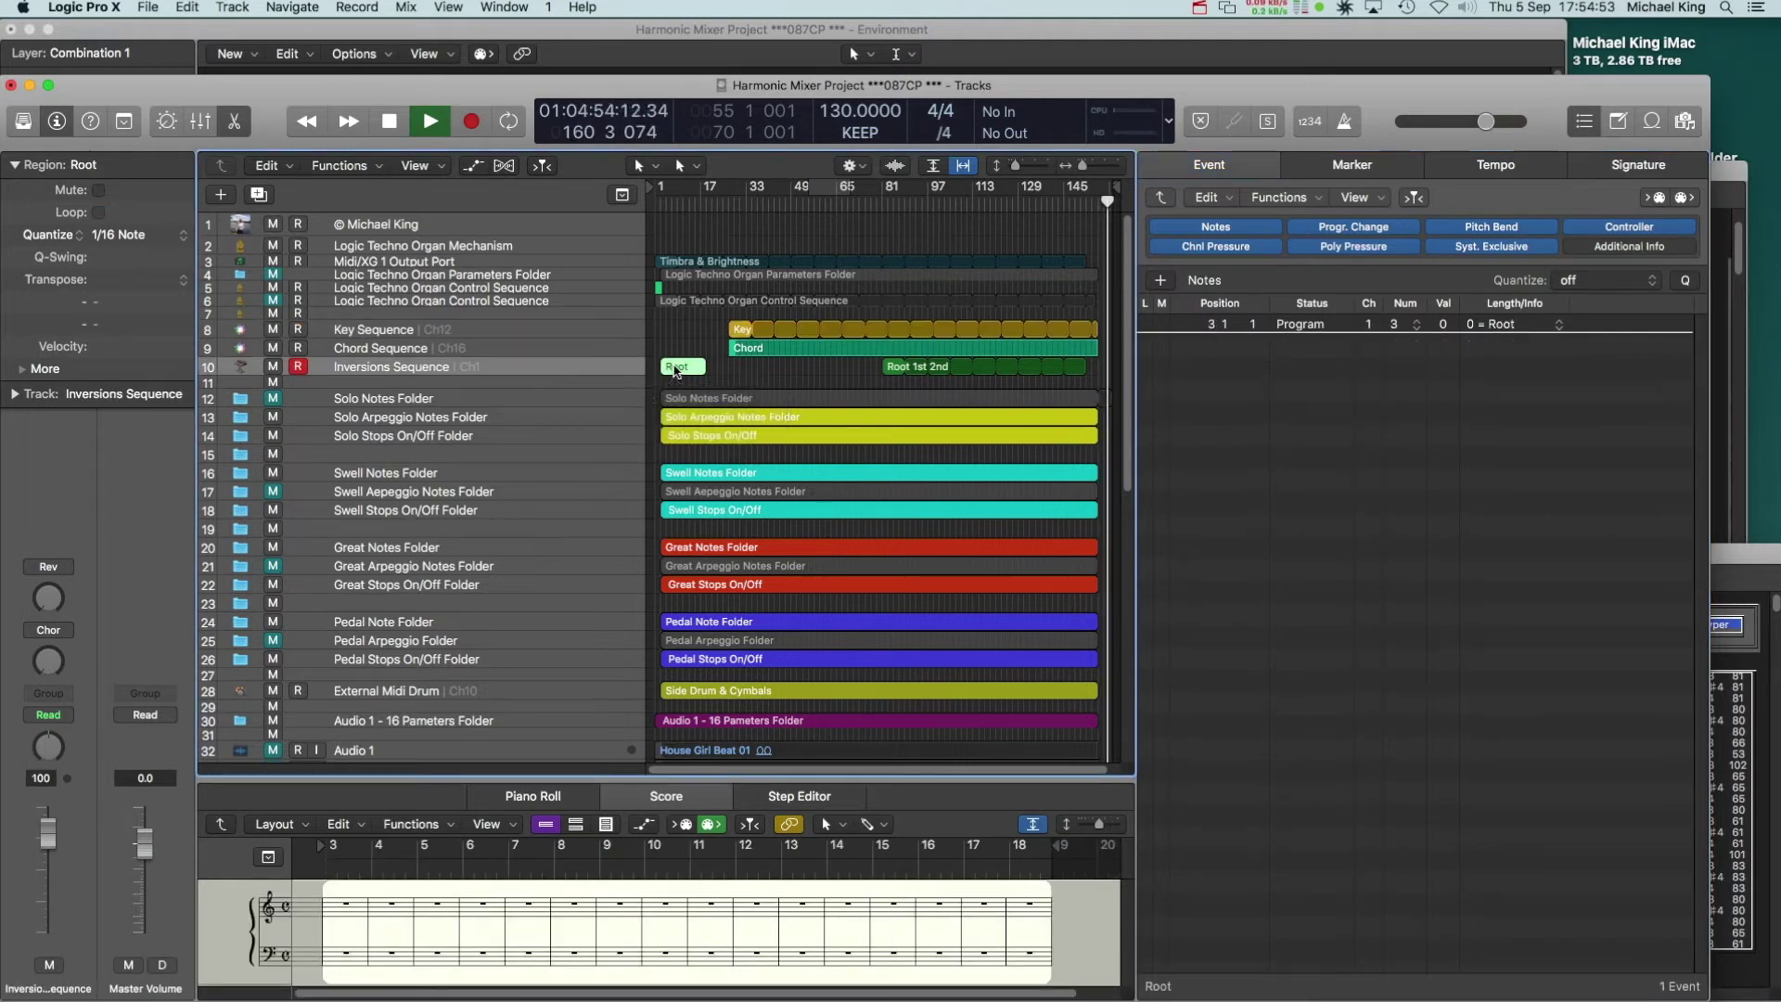
left_click(897, 369)
Stop playback and return the playhead to the start of the project
key("space")
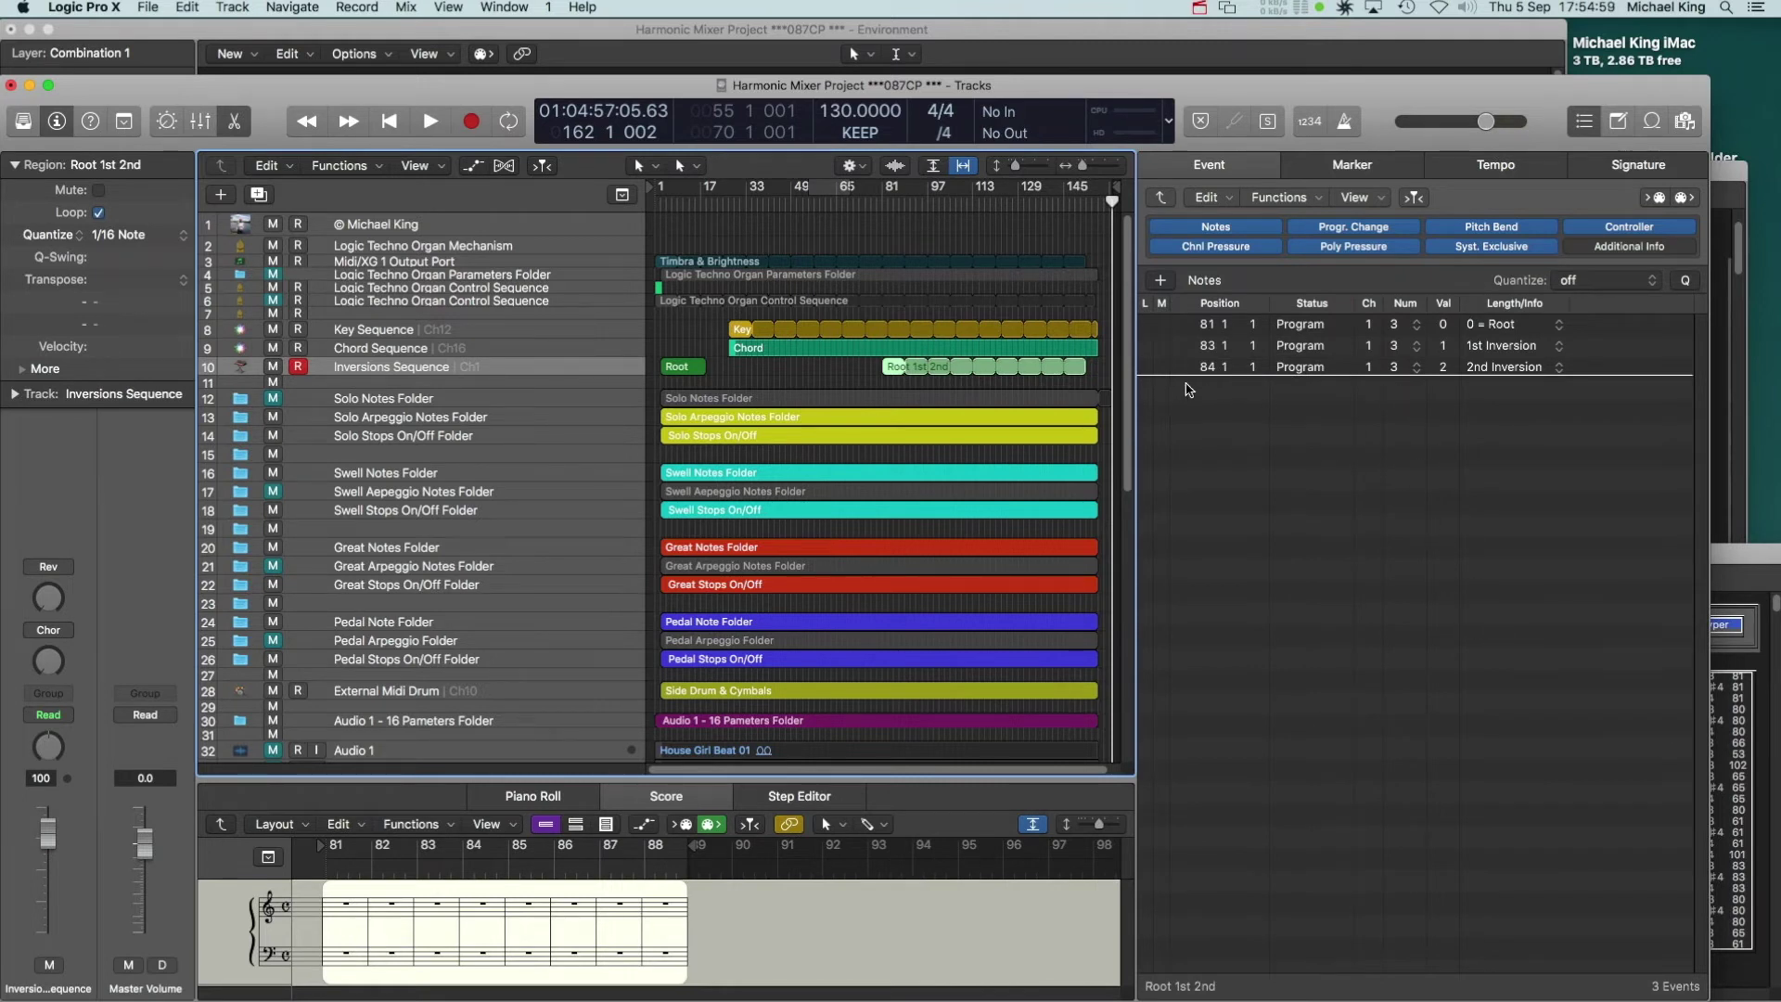
left_click(381, 120)
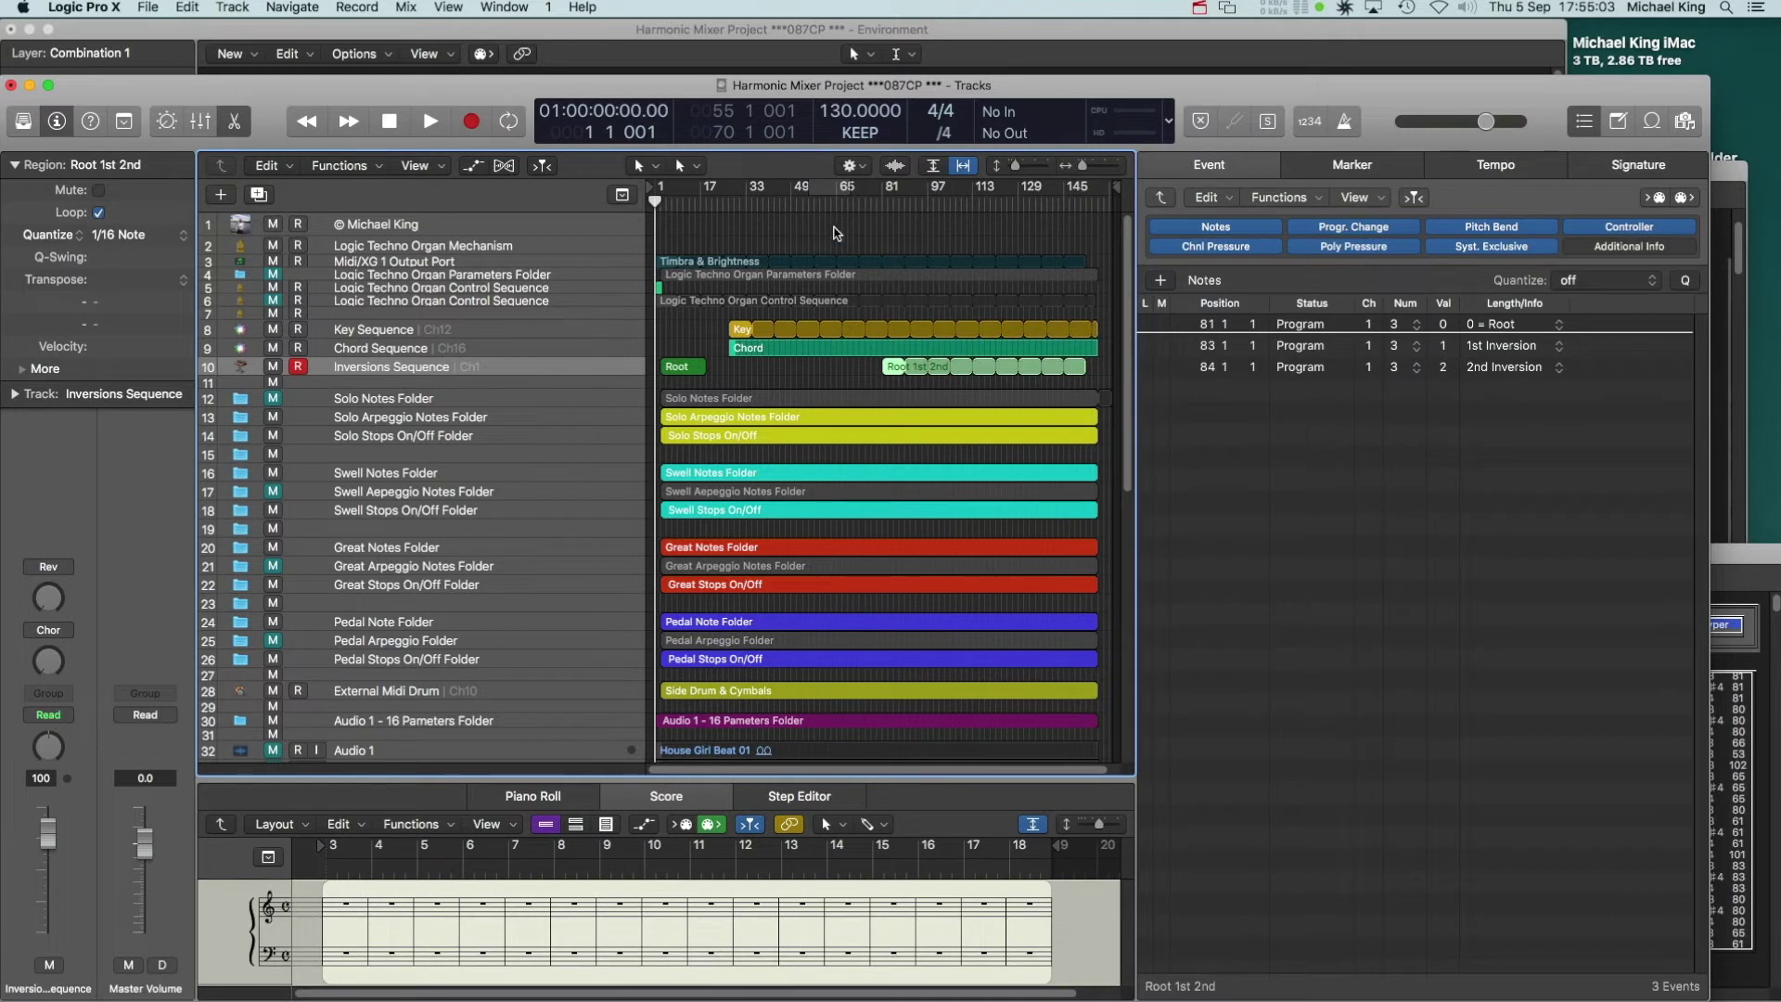
Review the events of the Combination 1 region, the Logic Techno Organ Parameters Folder, the full Timbra & Brightness region and the Root region
left_click(658, 288)
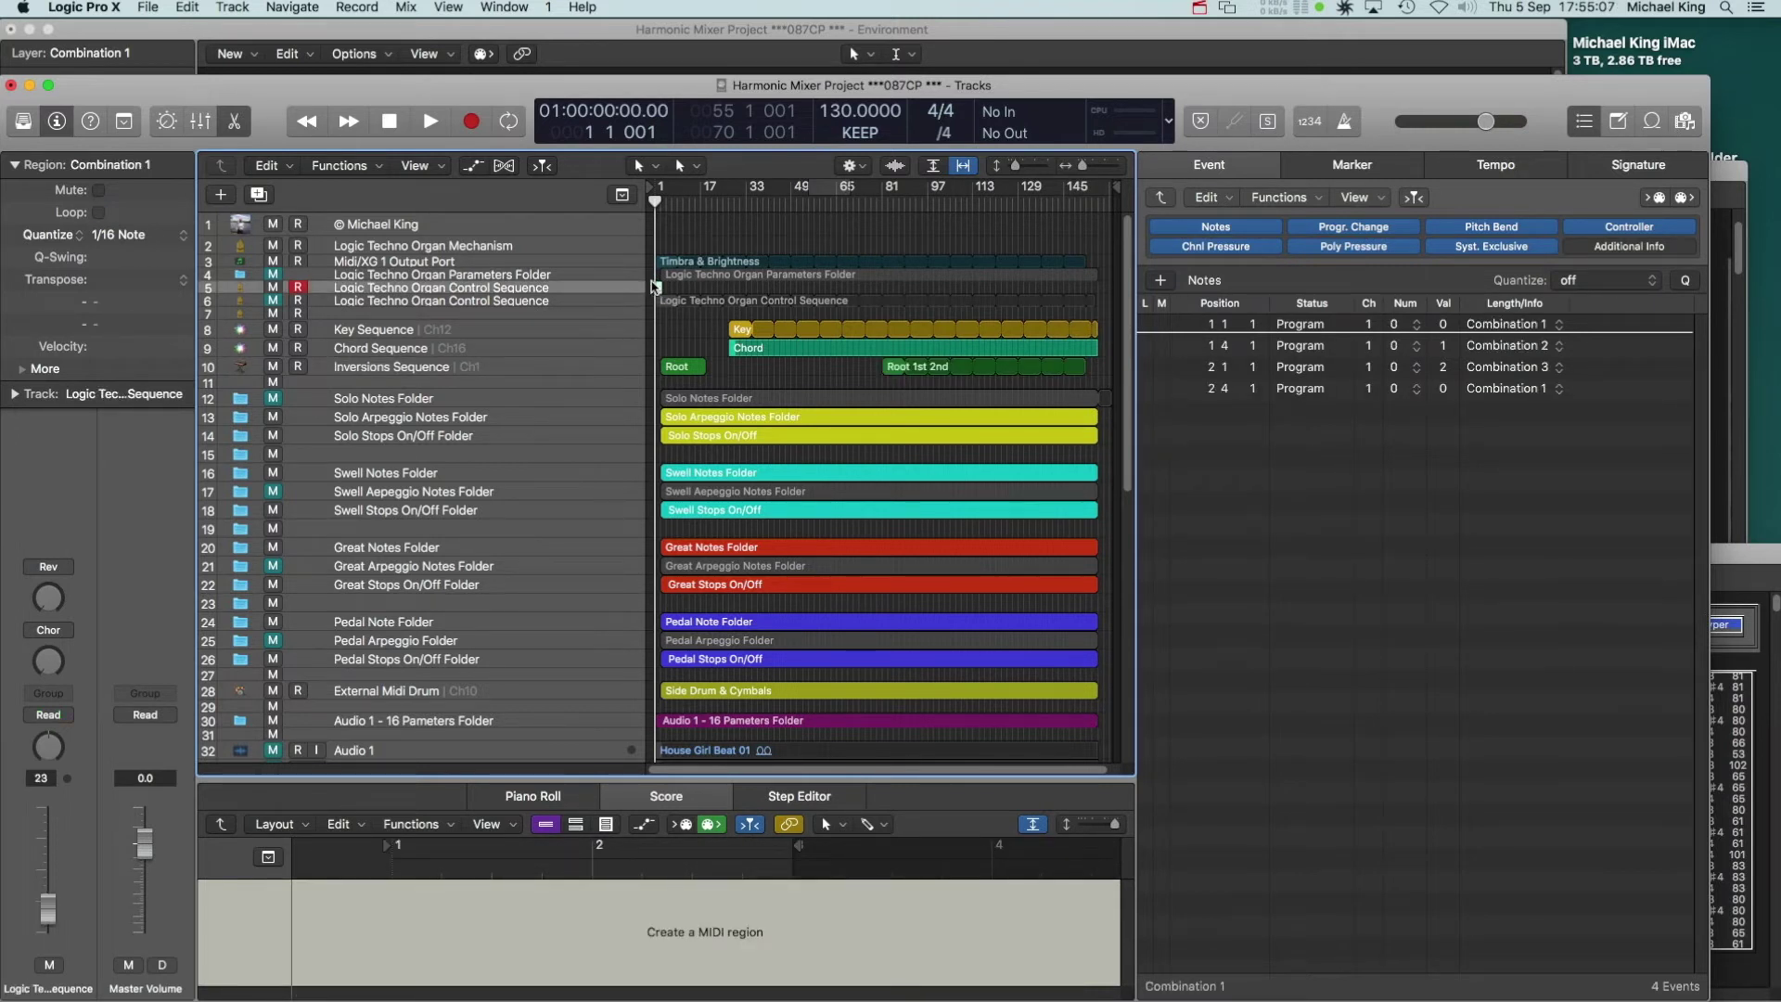
left_click(694, 276)
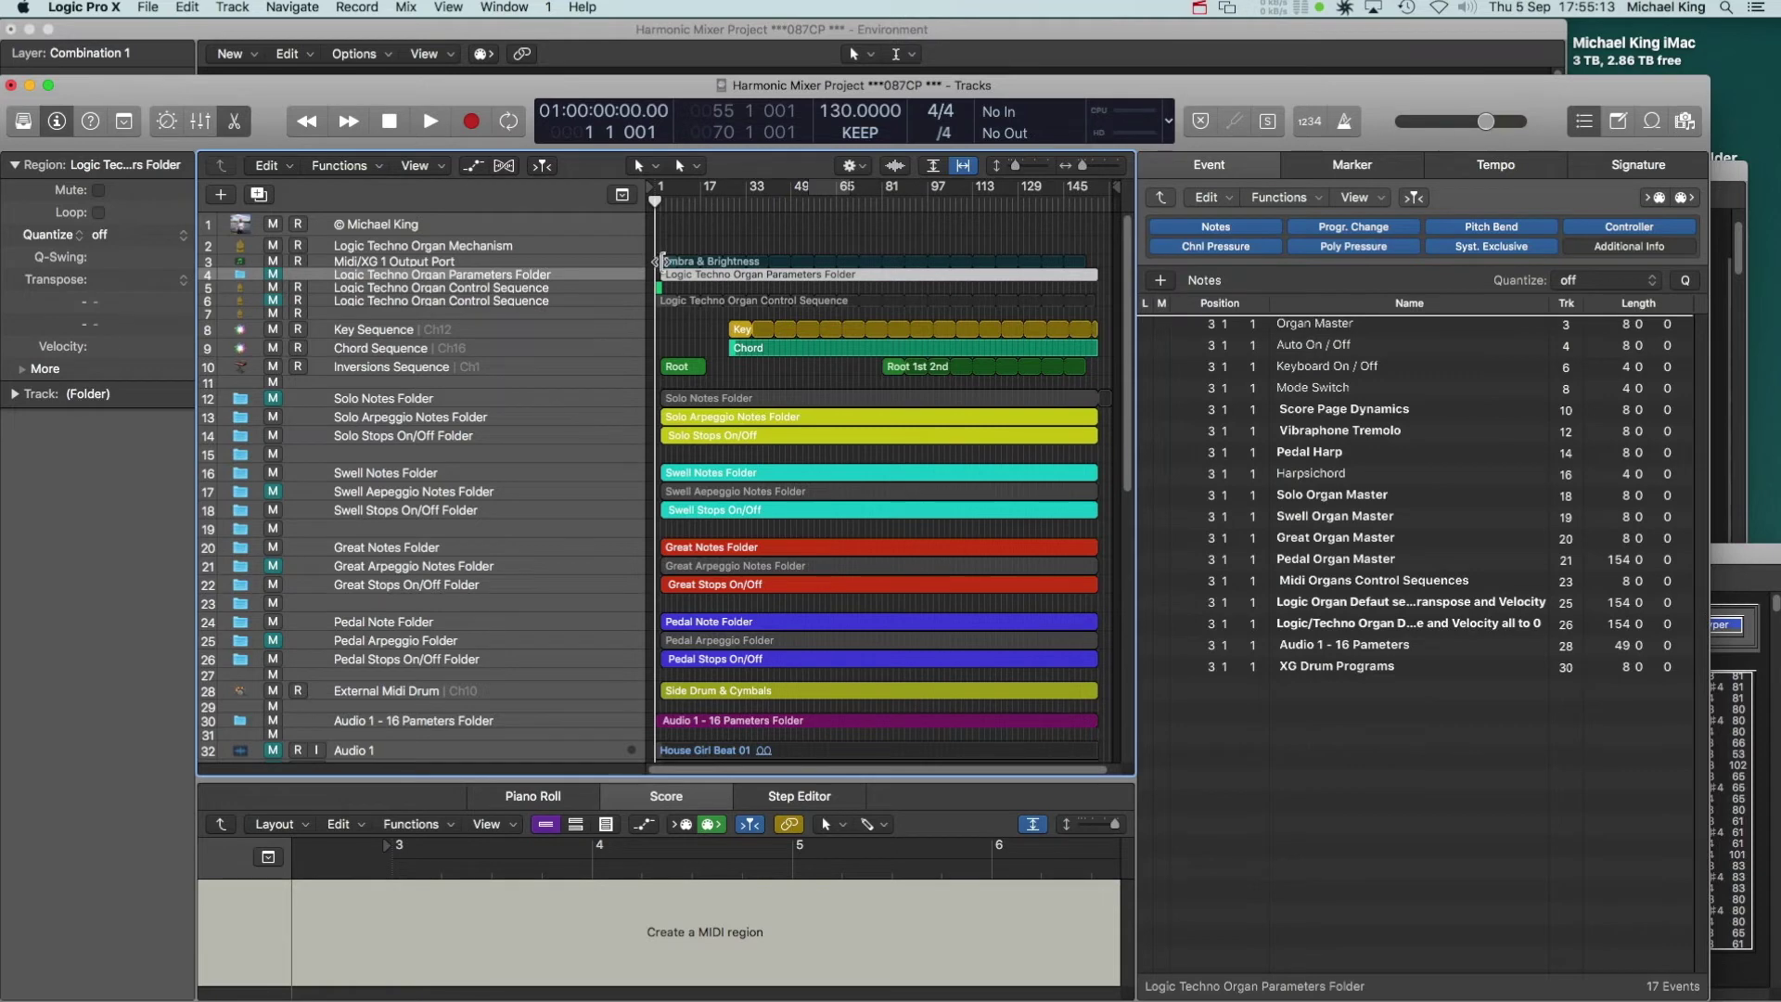
left_click(664, 263)
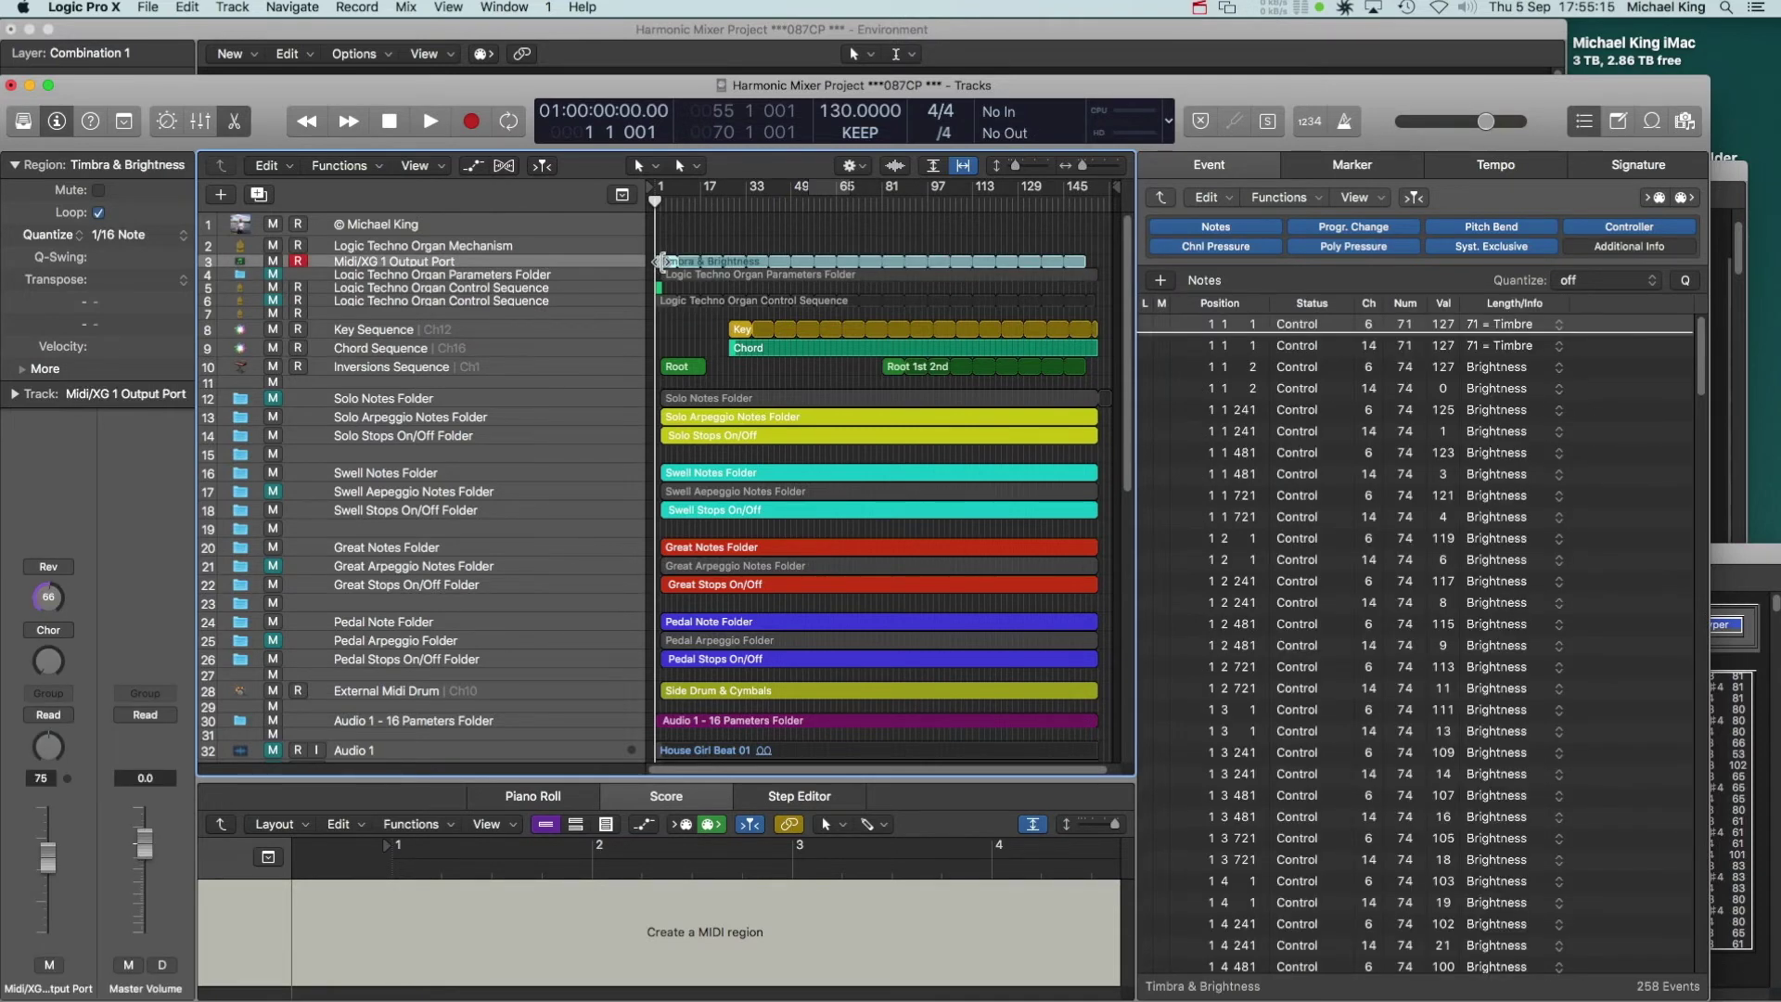
scroll(1436, 694, "down", 10)
scroll(1436, 694, "down", 20)
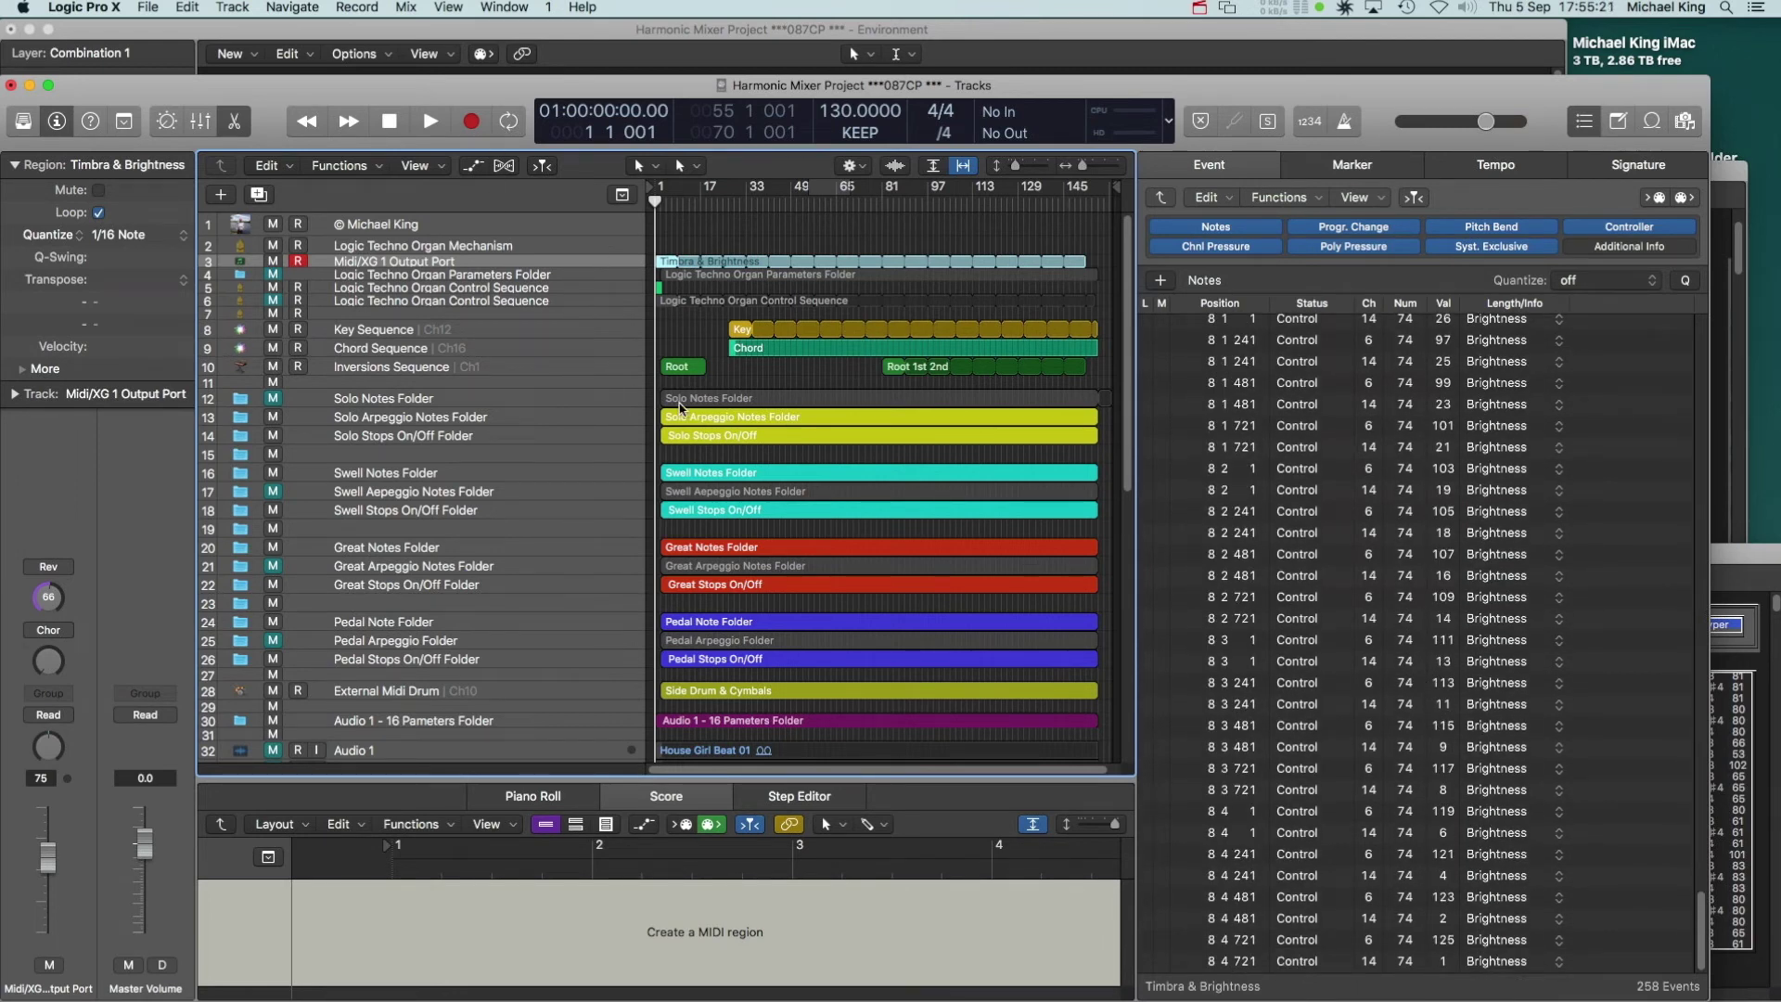
left_click(675, 370)
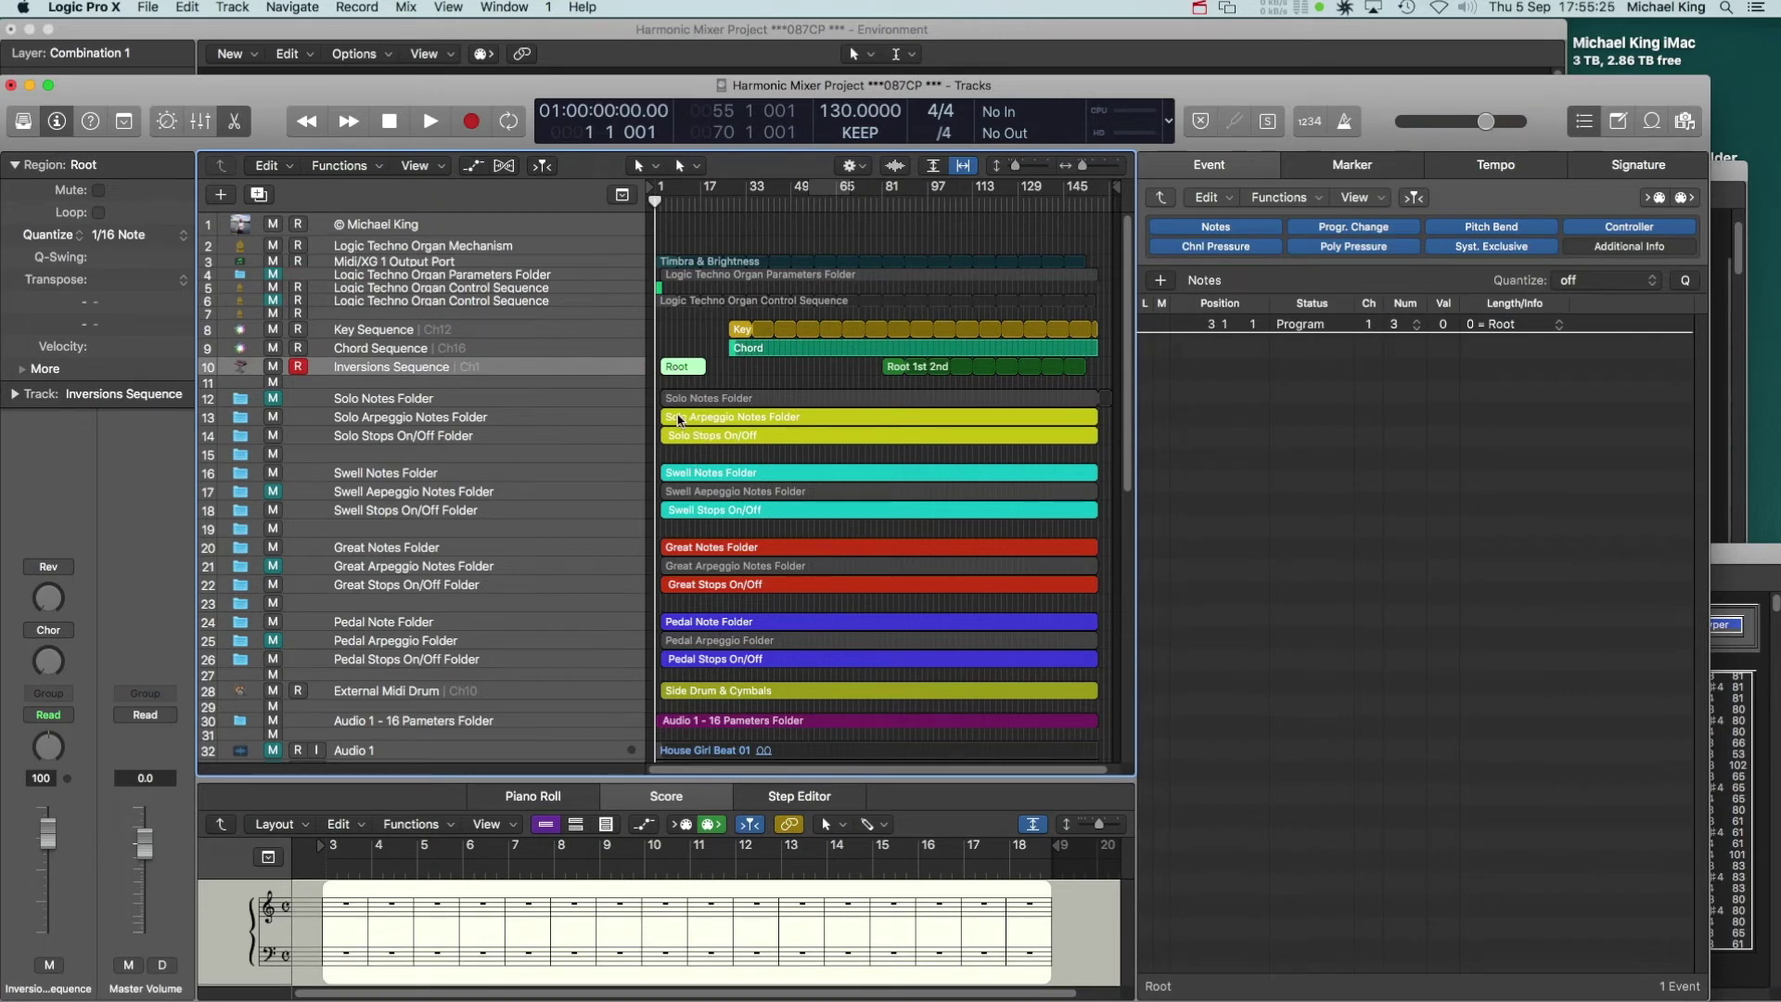
Open the Solo Notes Folder and view the scores of 8 Bar Note, 4 Bar Note, and 1 Semibreve through 32 Demisemiquavers
double_click(678, 401)
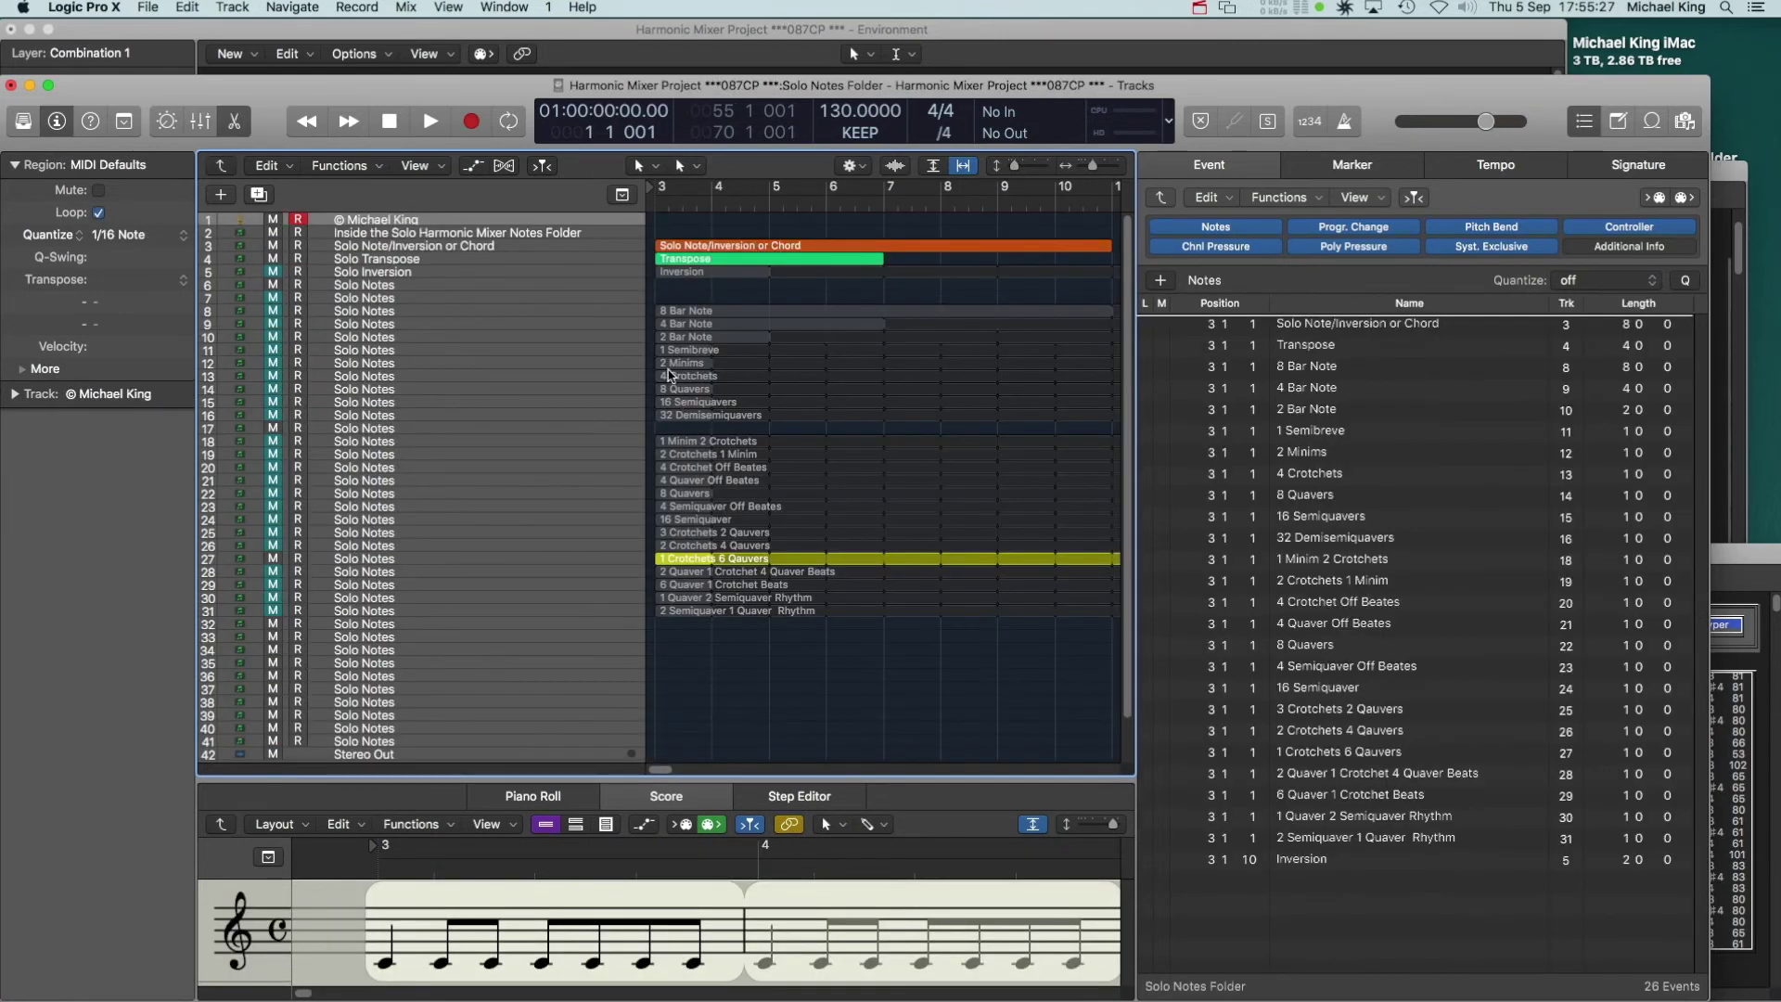
left_click(677, 312)
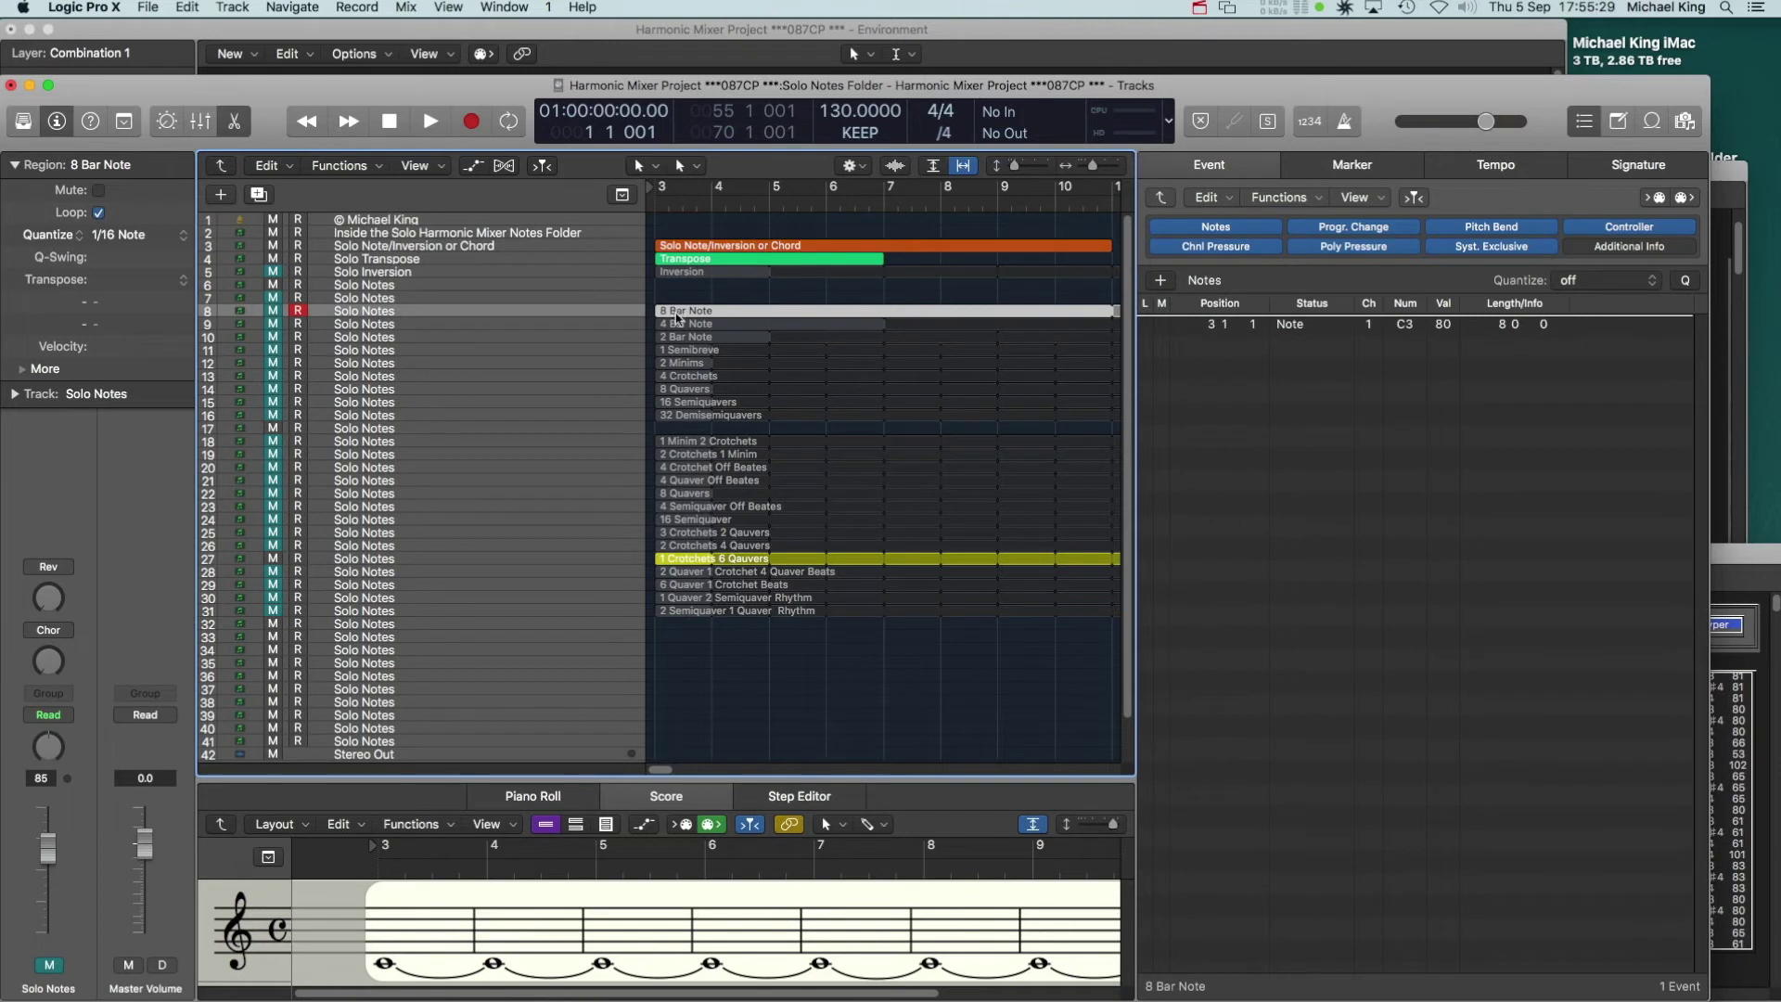
left_click(676, 325)
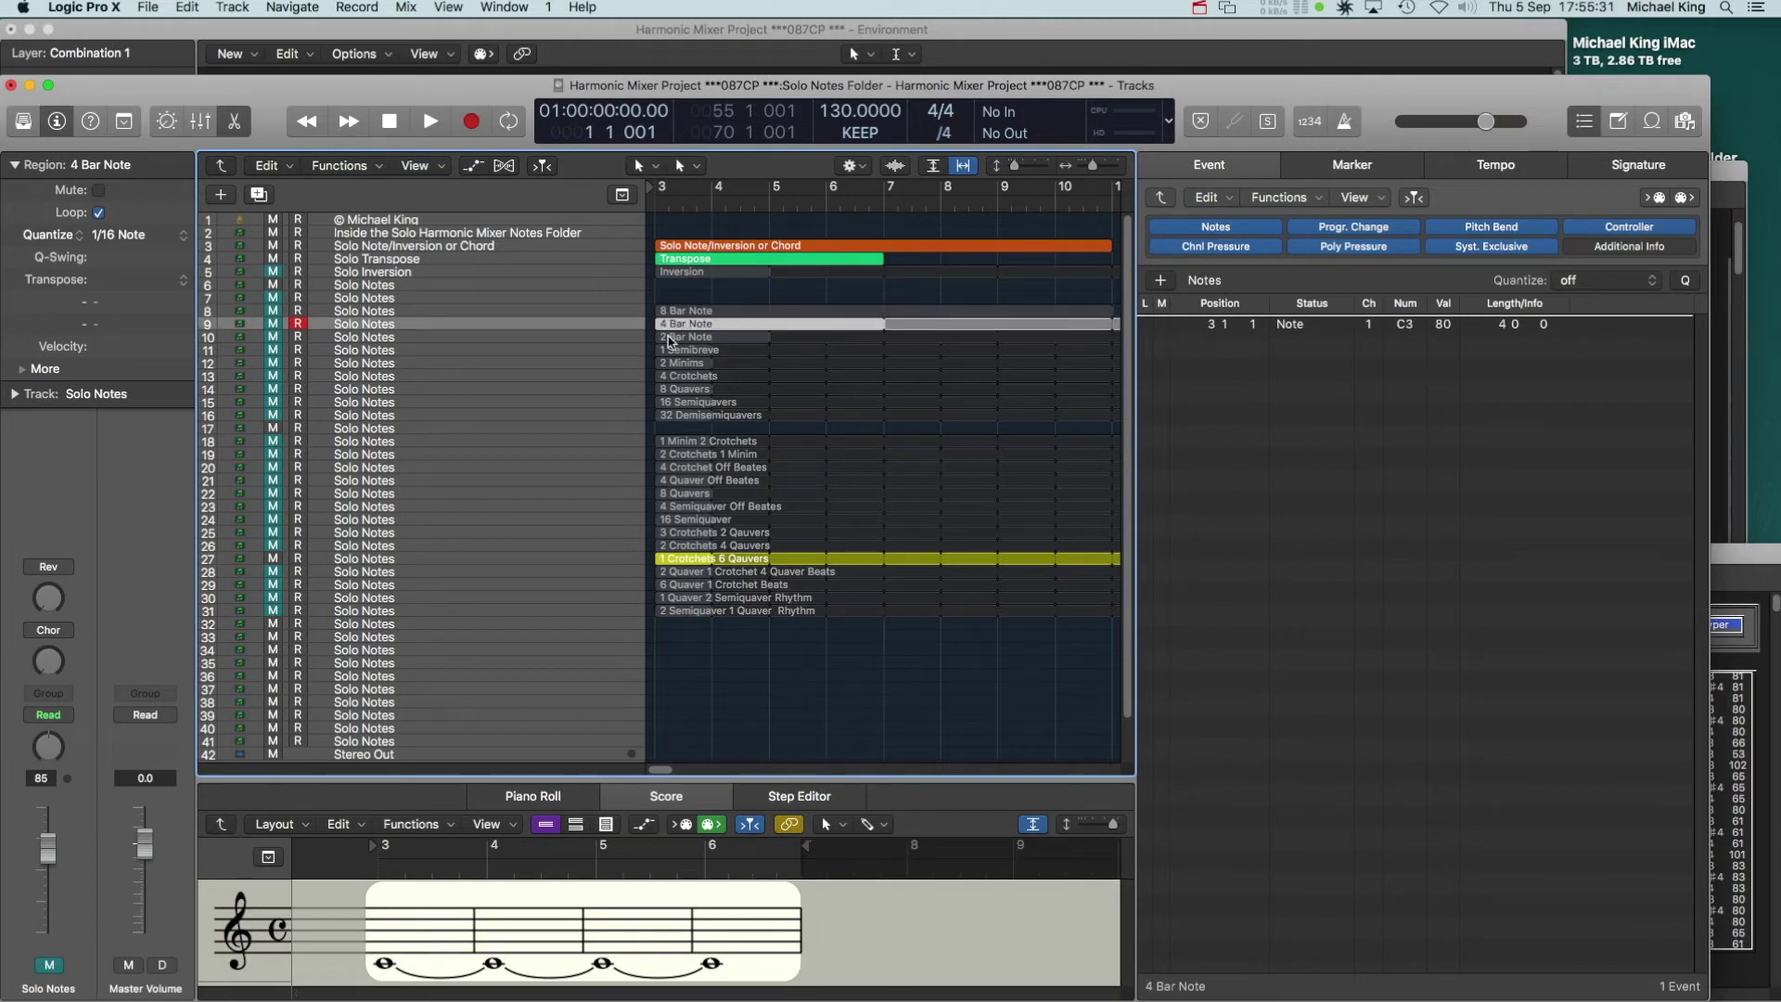
left_click(668, 350)
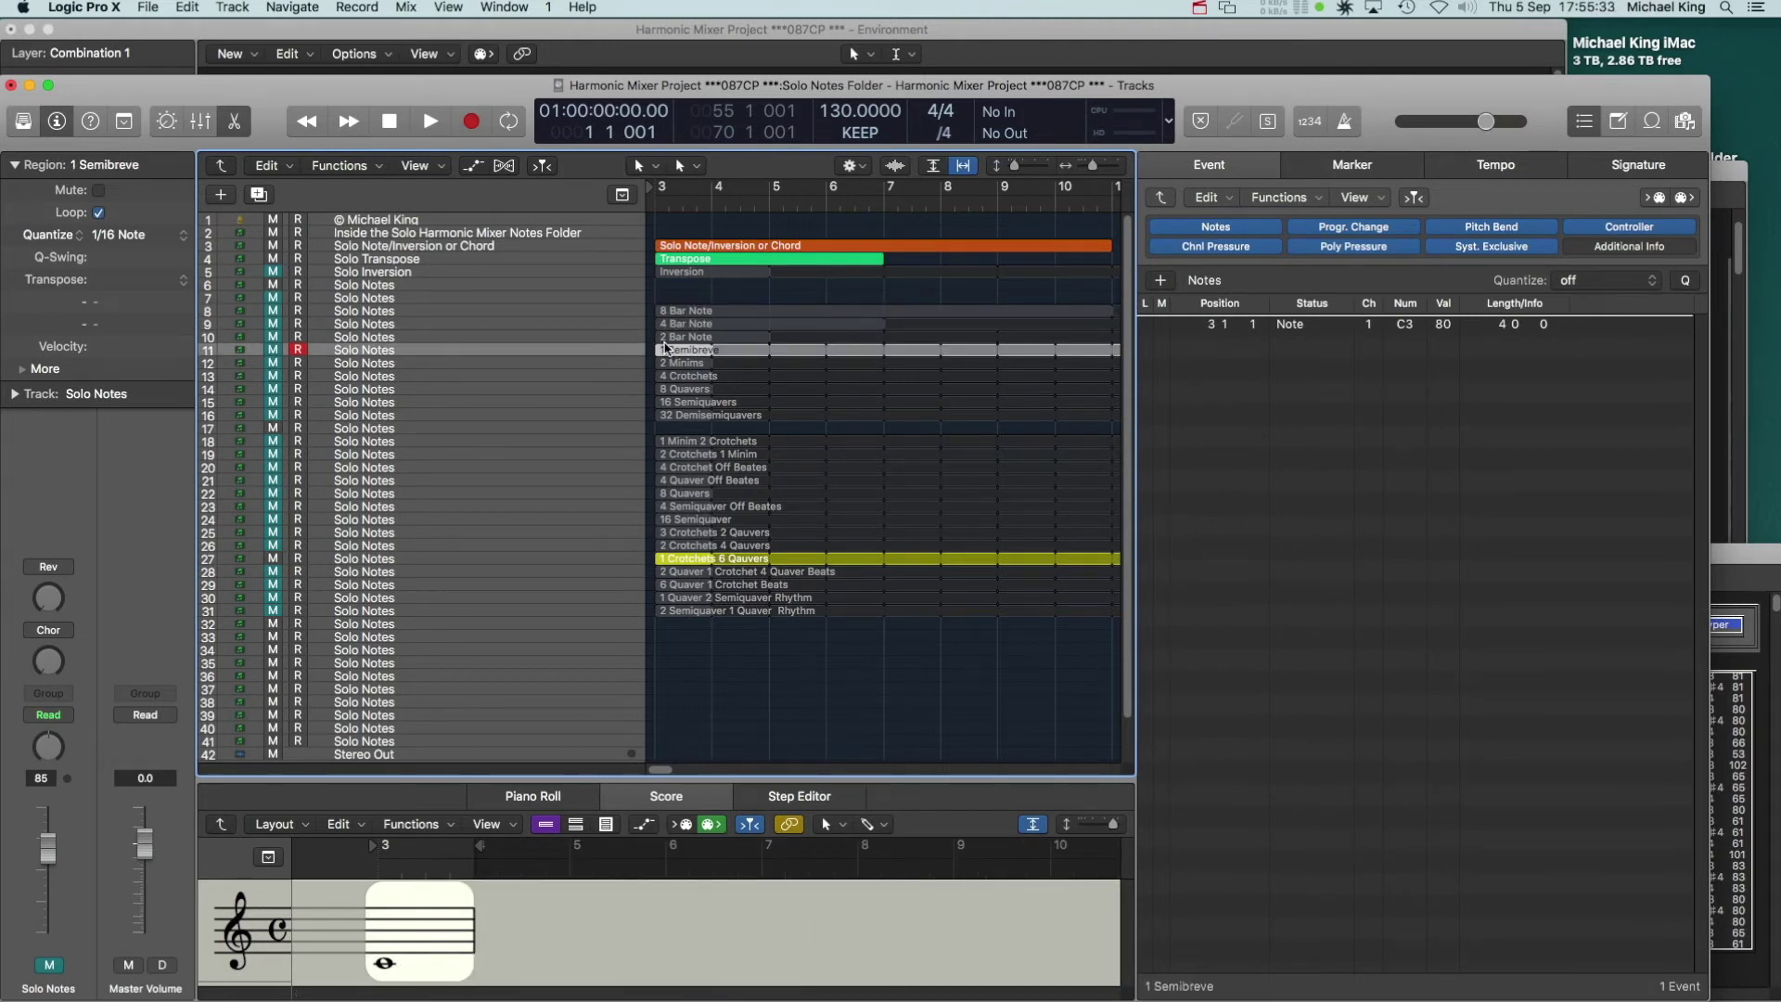
left_click(665, 363)
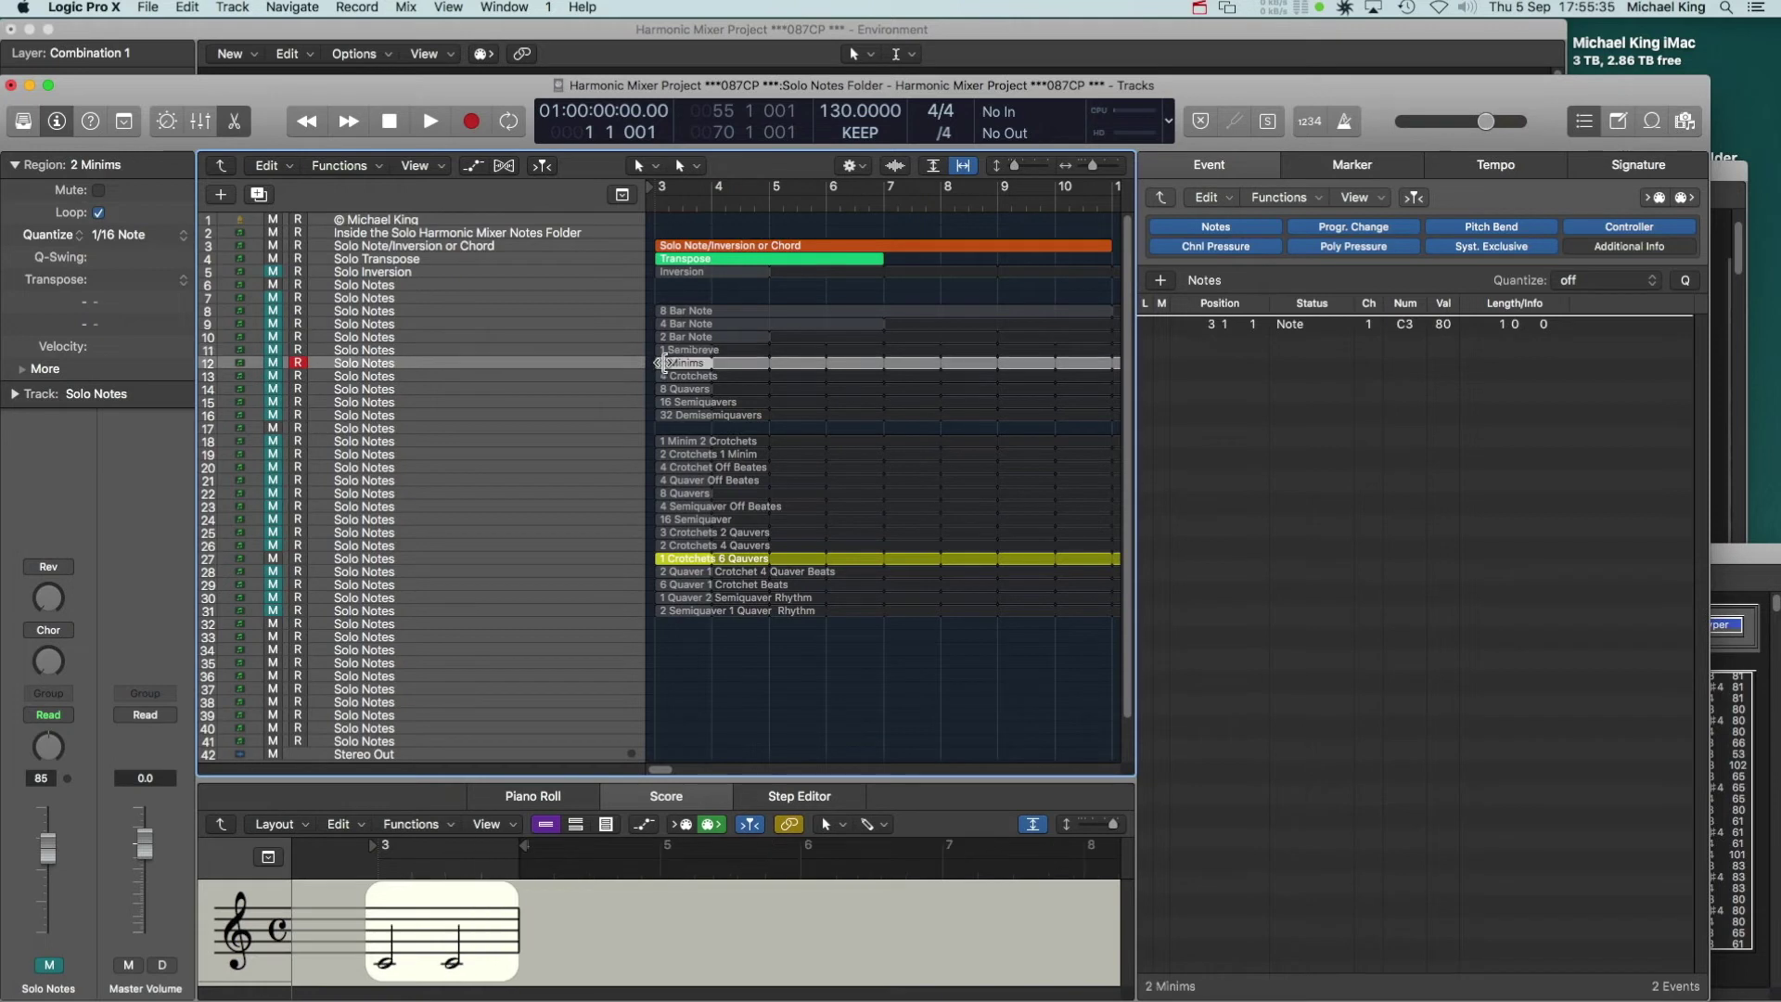
left_click(661, 376)
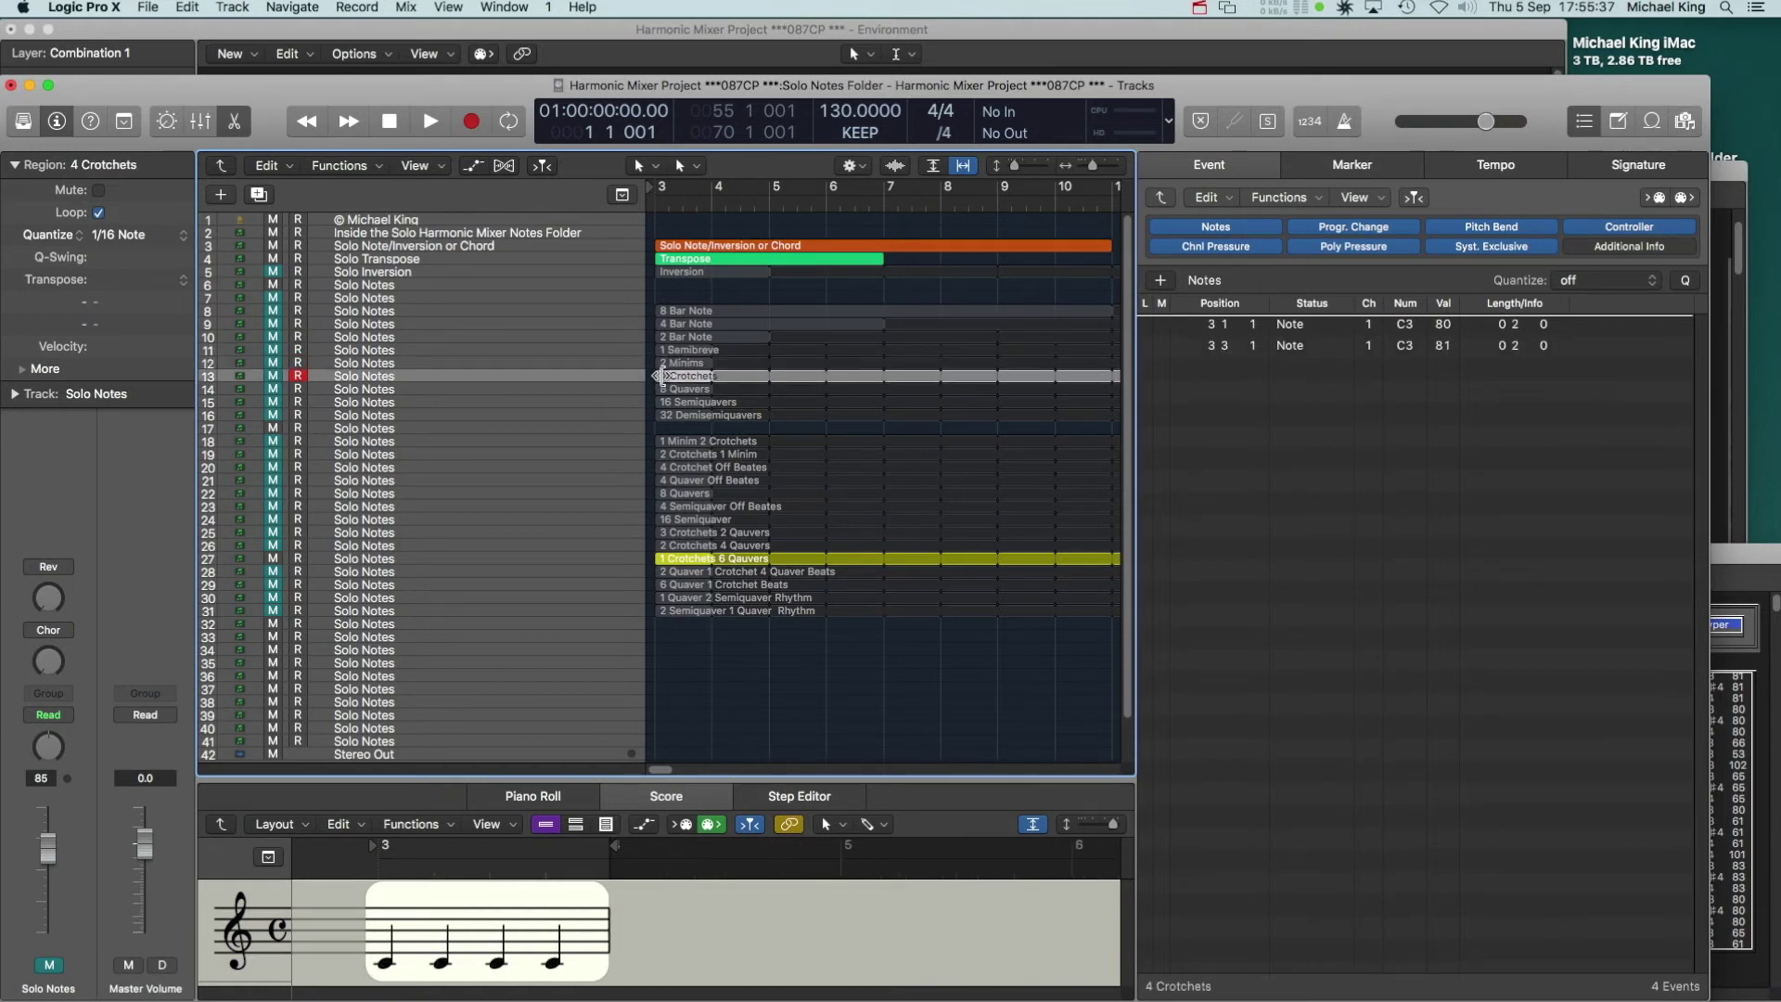
left_click(662, 388)
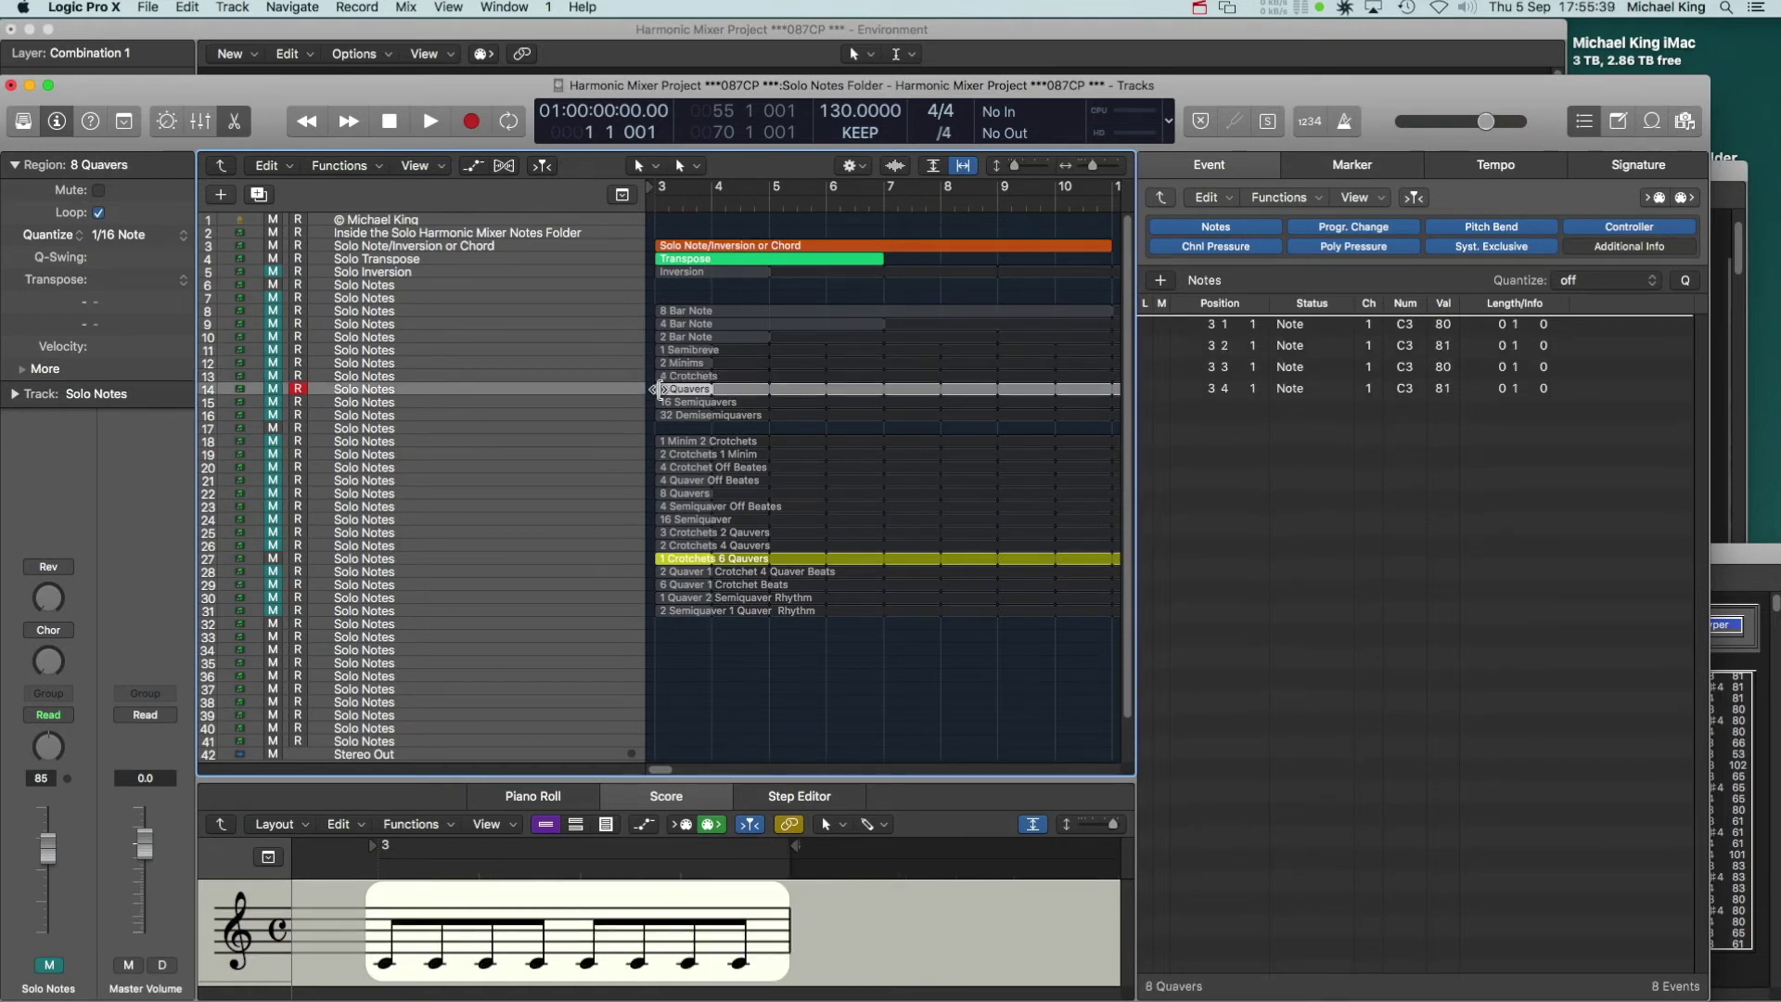
left_click(663, 402)
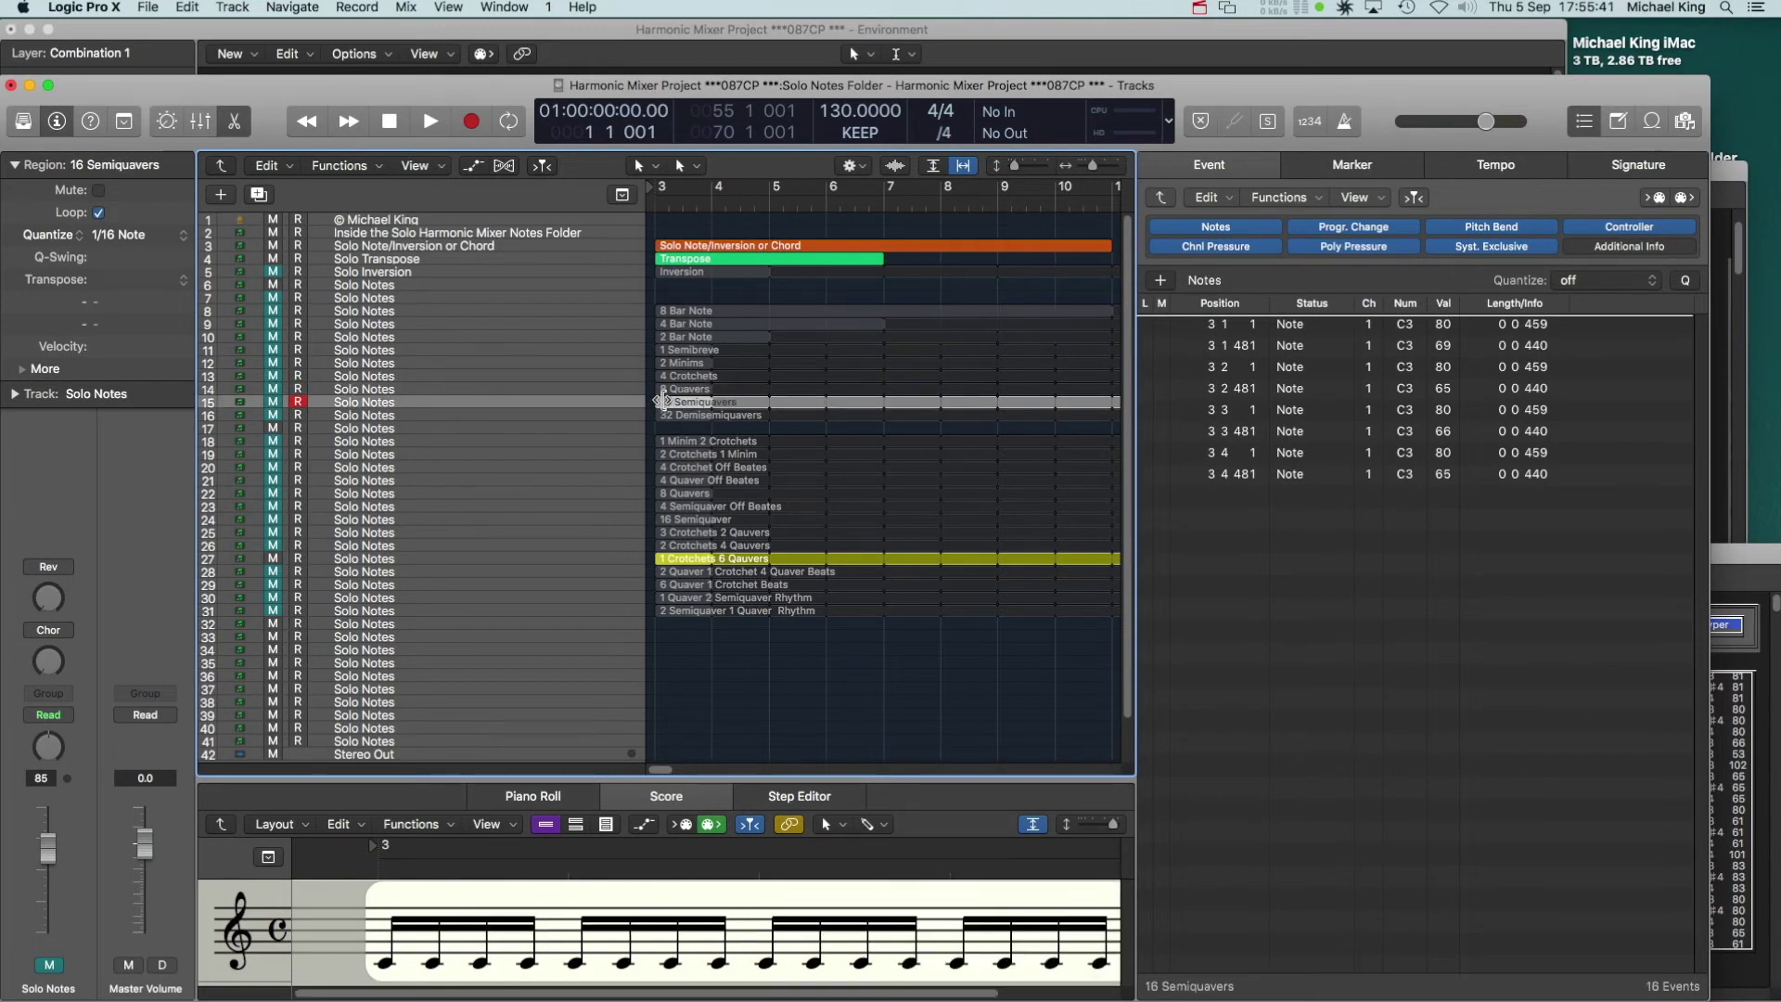
left_click(661, 414)
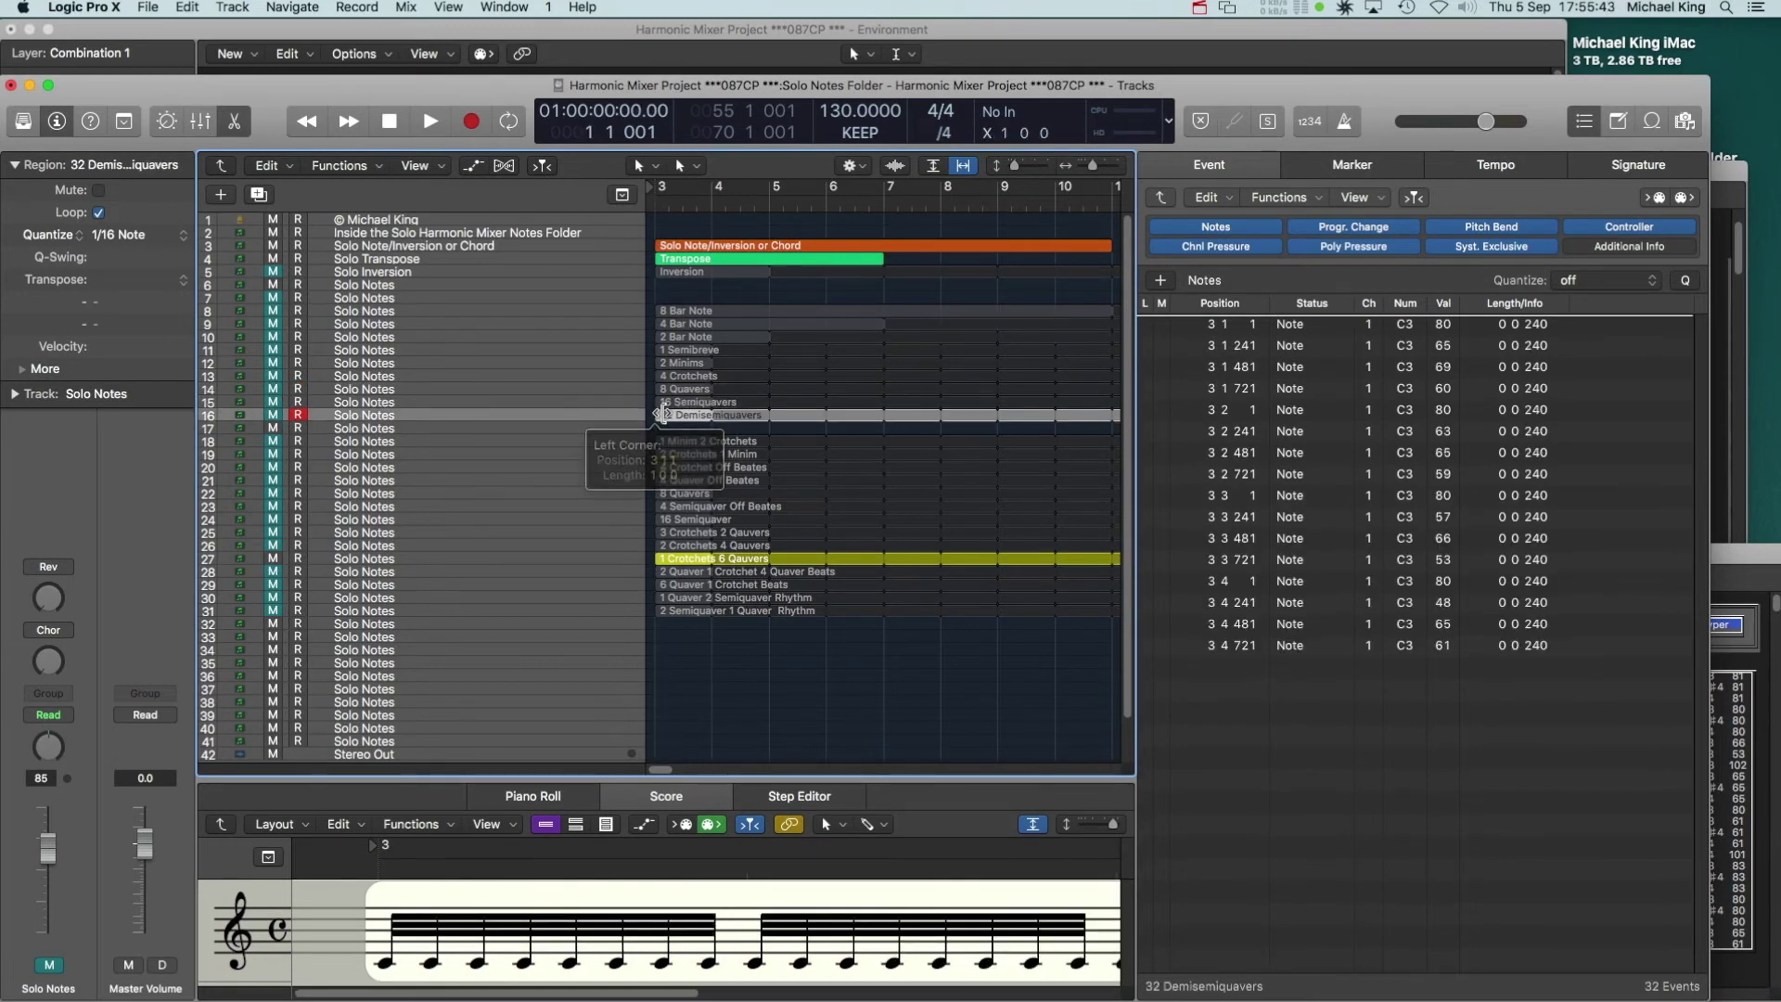
View the scores of the solo rhythm regions from 1 Minim 2 Crotchets through 16 Semiquaver, one region at a time
left_click(659, 439)
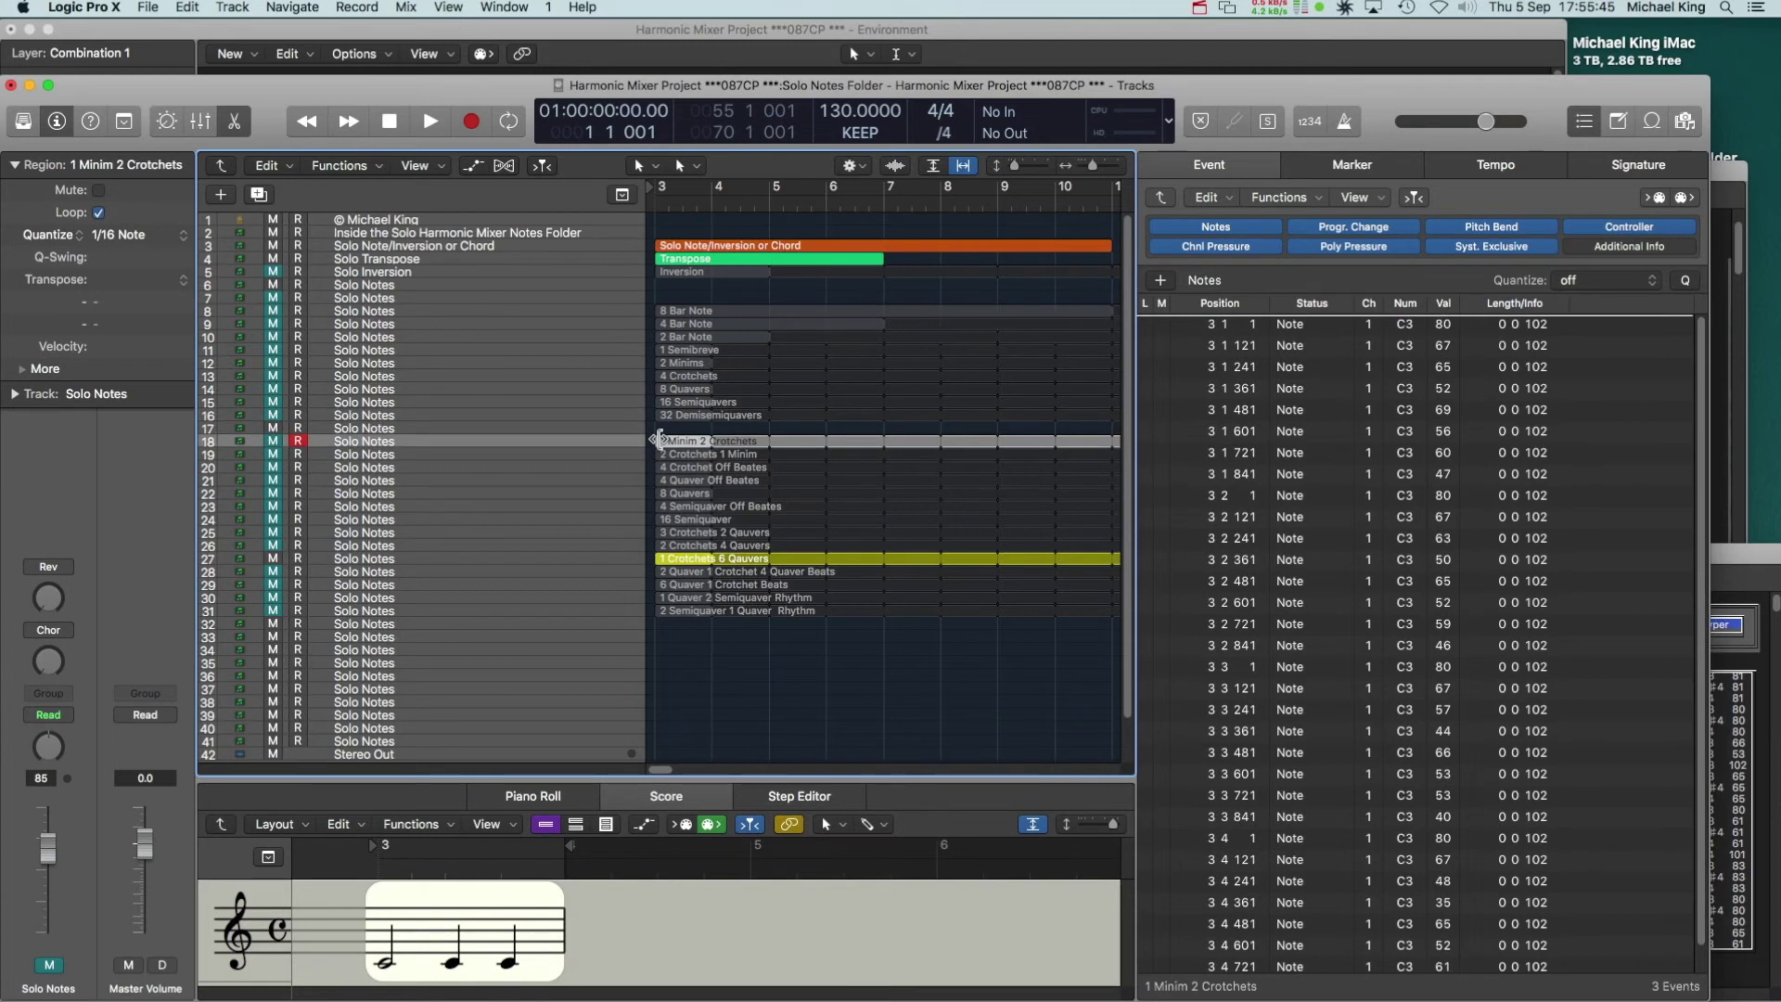
left_click(659, 453)
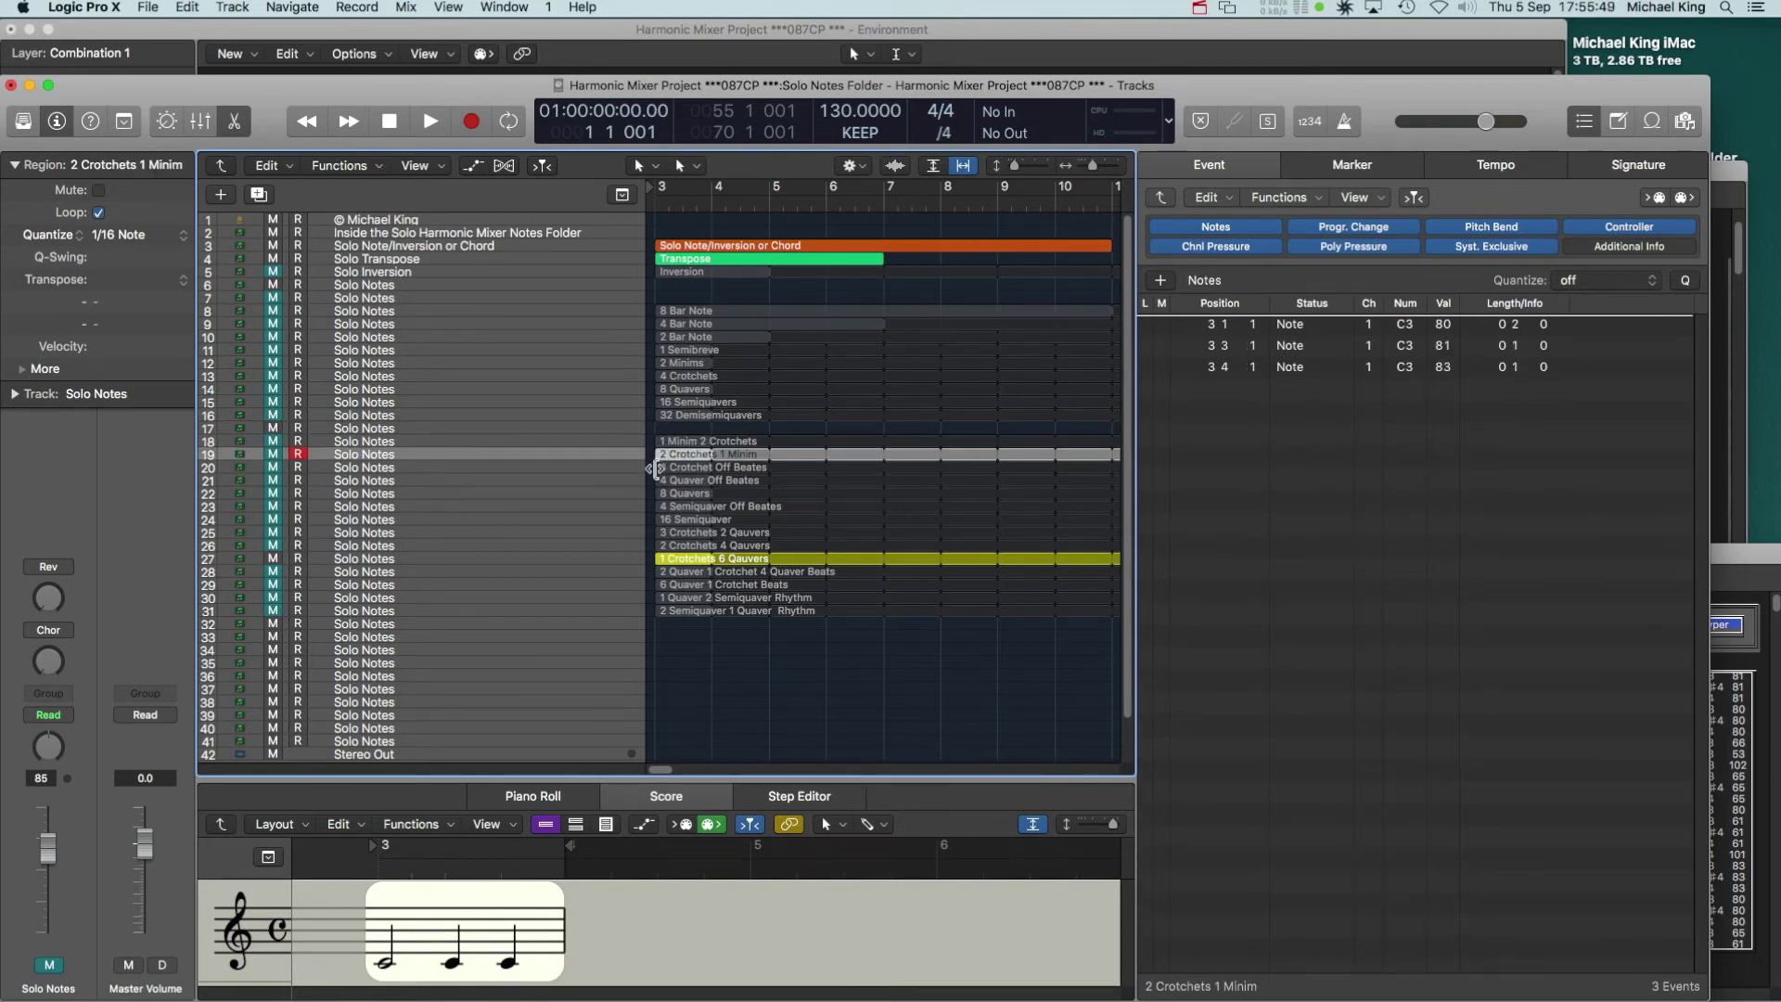
left_click(660, 467)
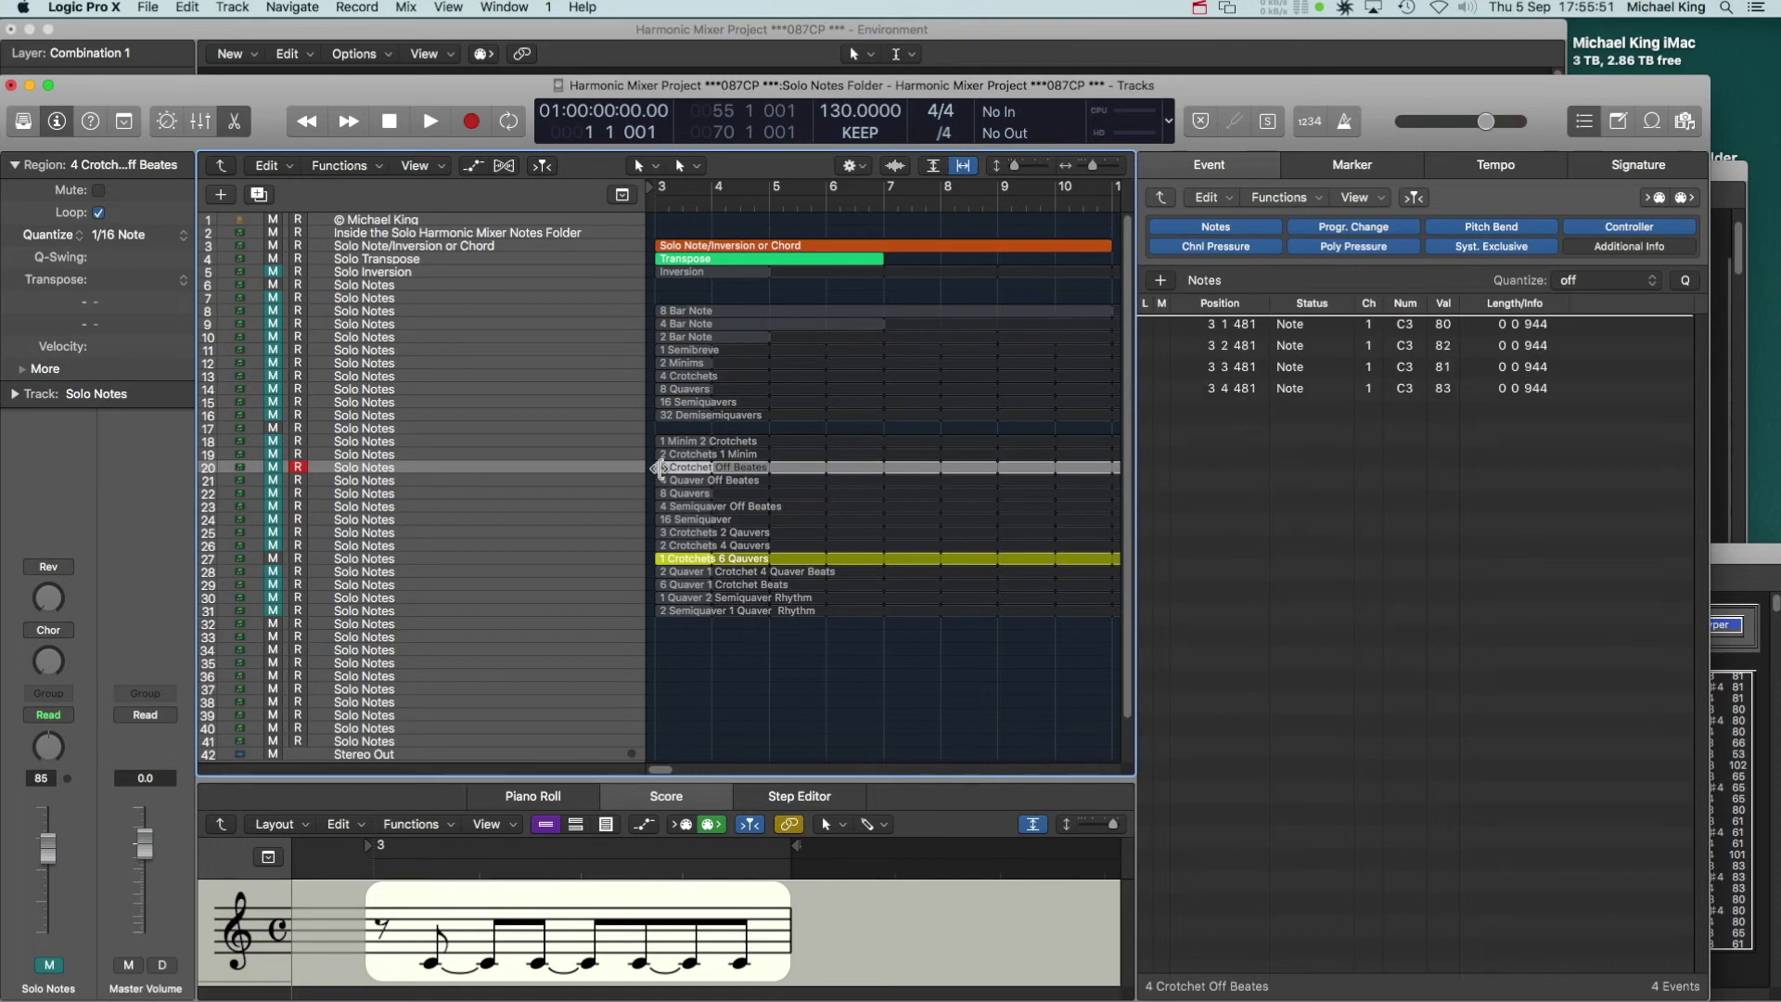
left_click(660, 479)
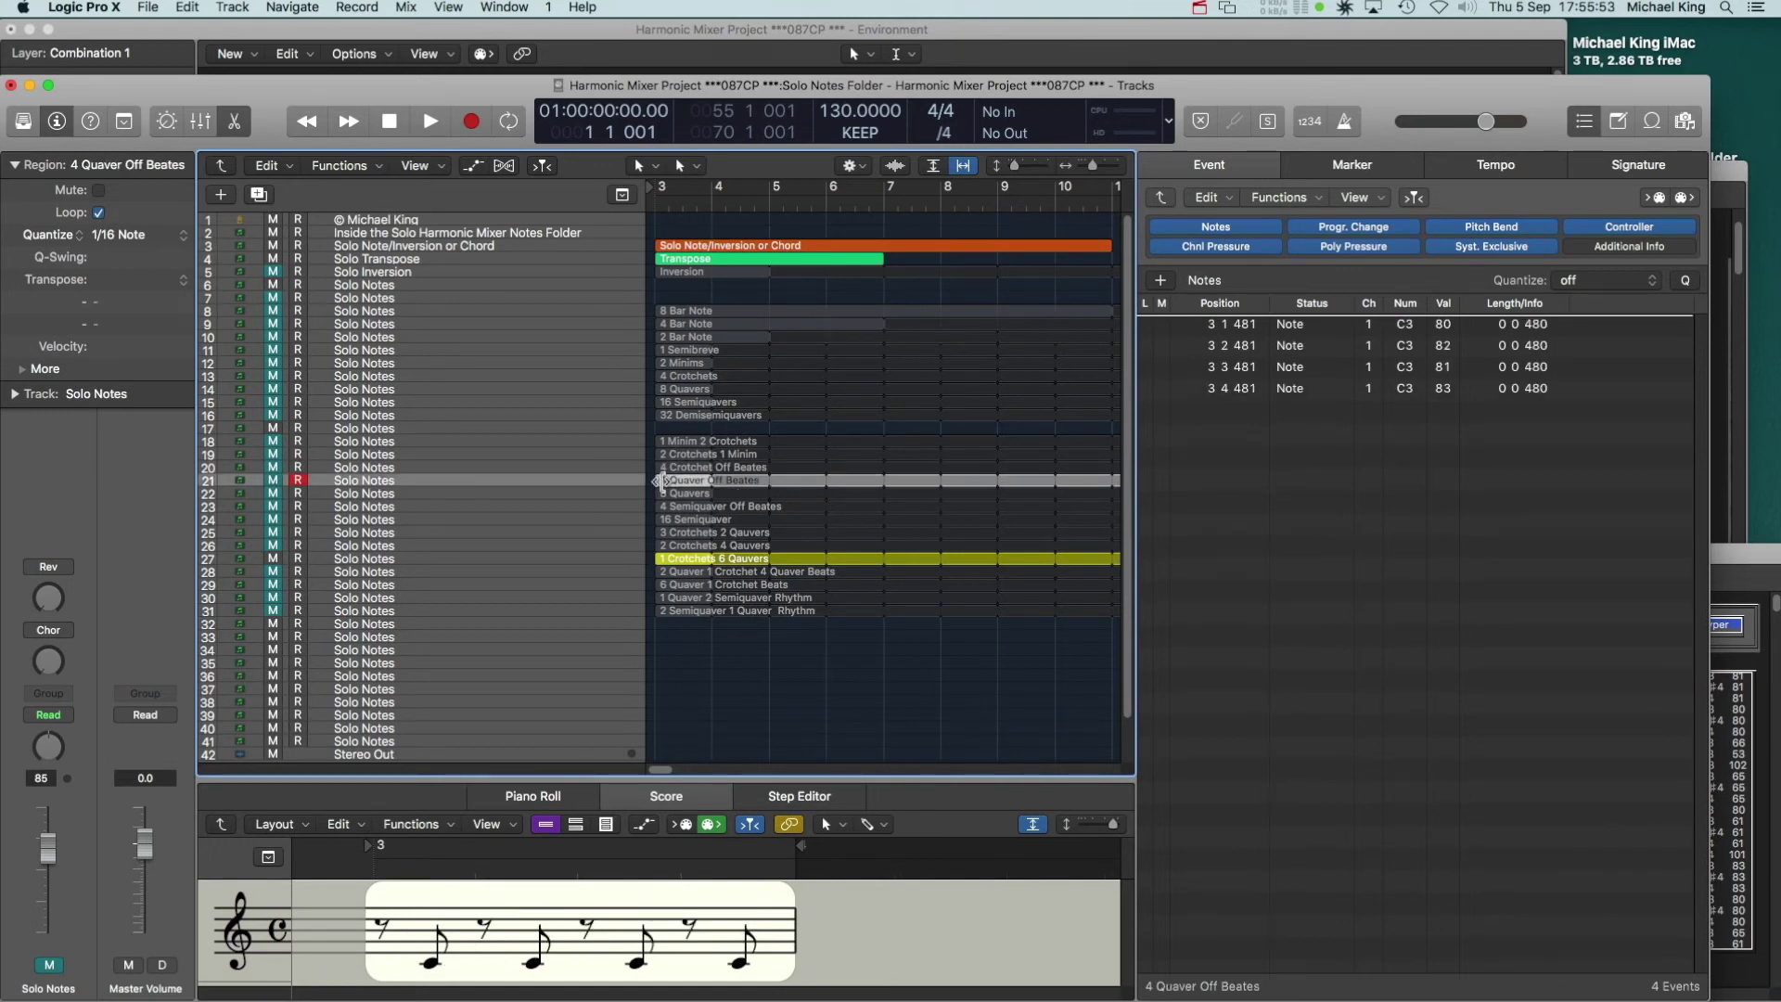
left_click(660, 493)
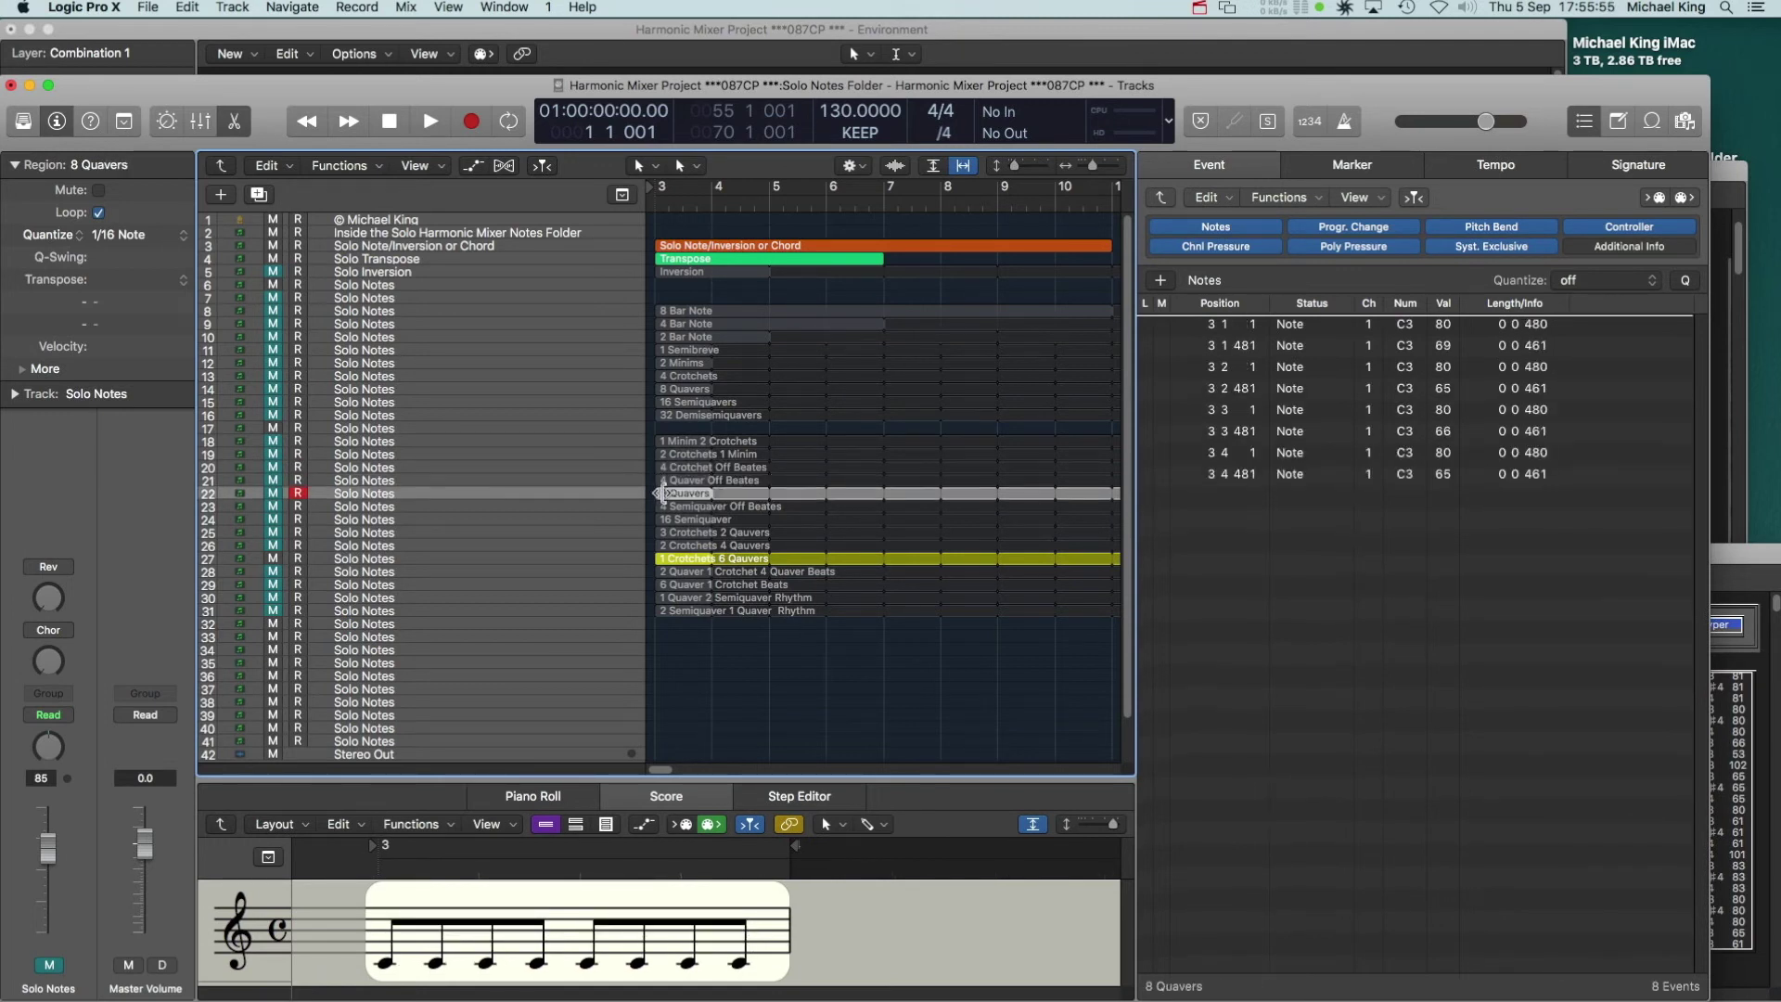
left_click(662, 504)
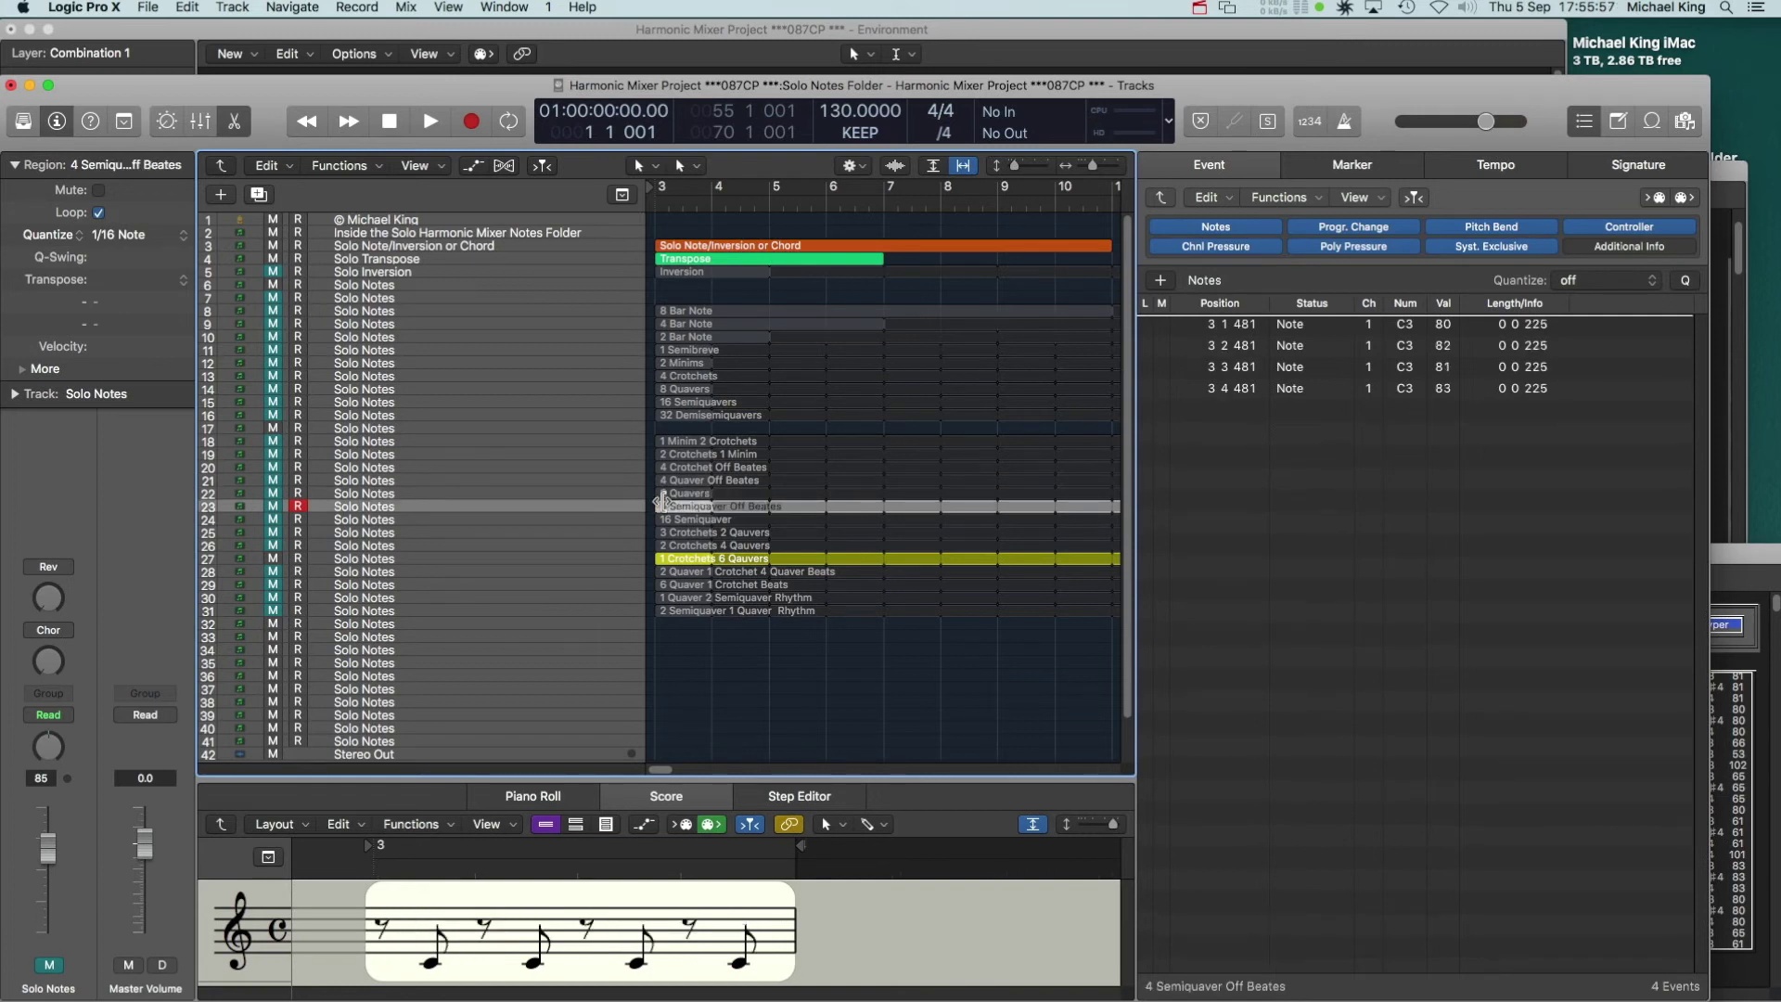
left_click(663, 518)
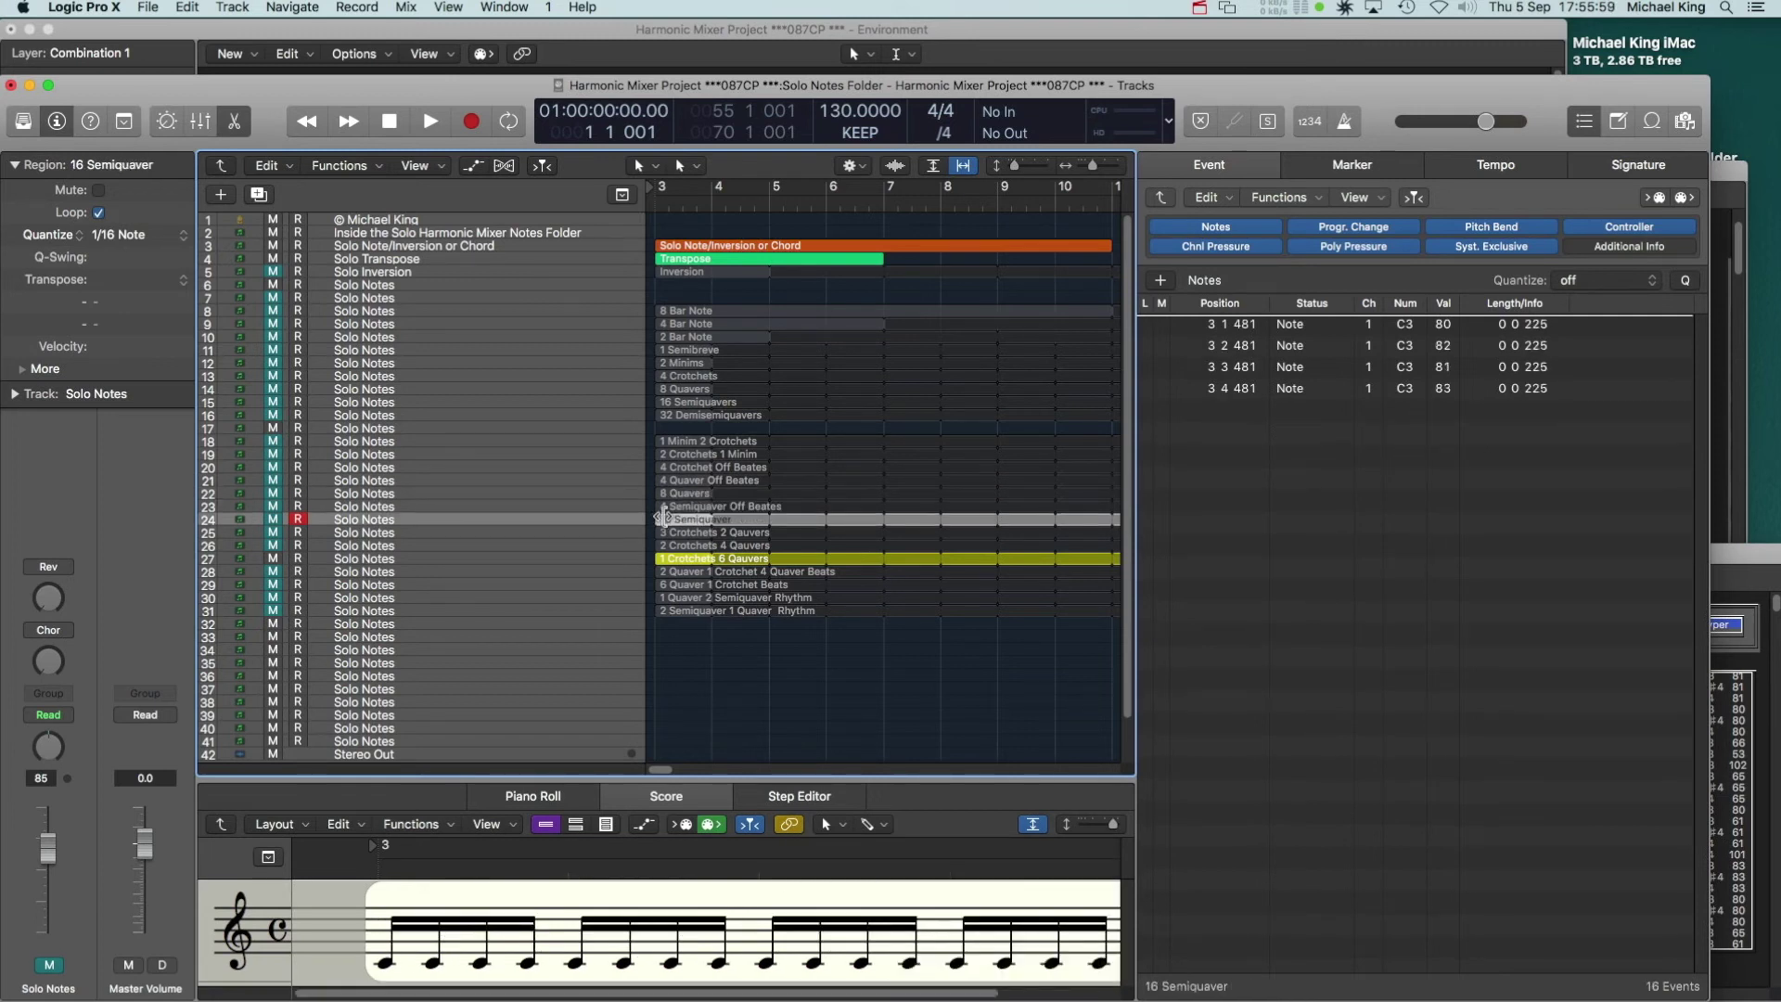
View the scores of the solo rhythm regions from 3 Crotchets 2 Qauvers through 2 Semiquaver 1 Quaver Rhythm
left_click(665, 532)
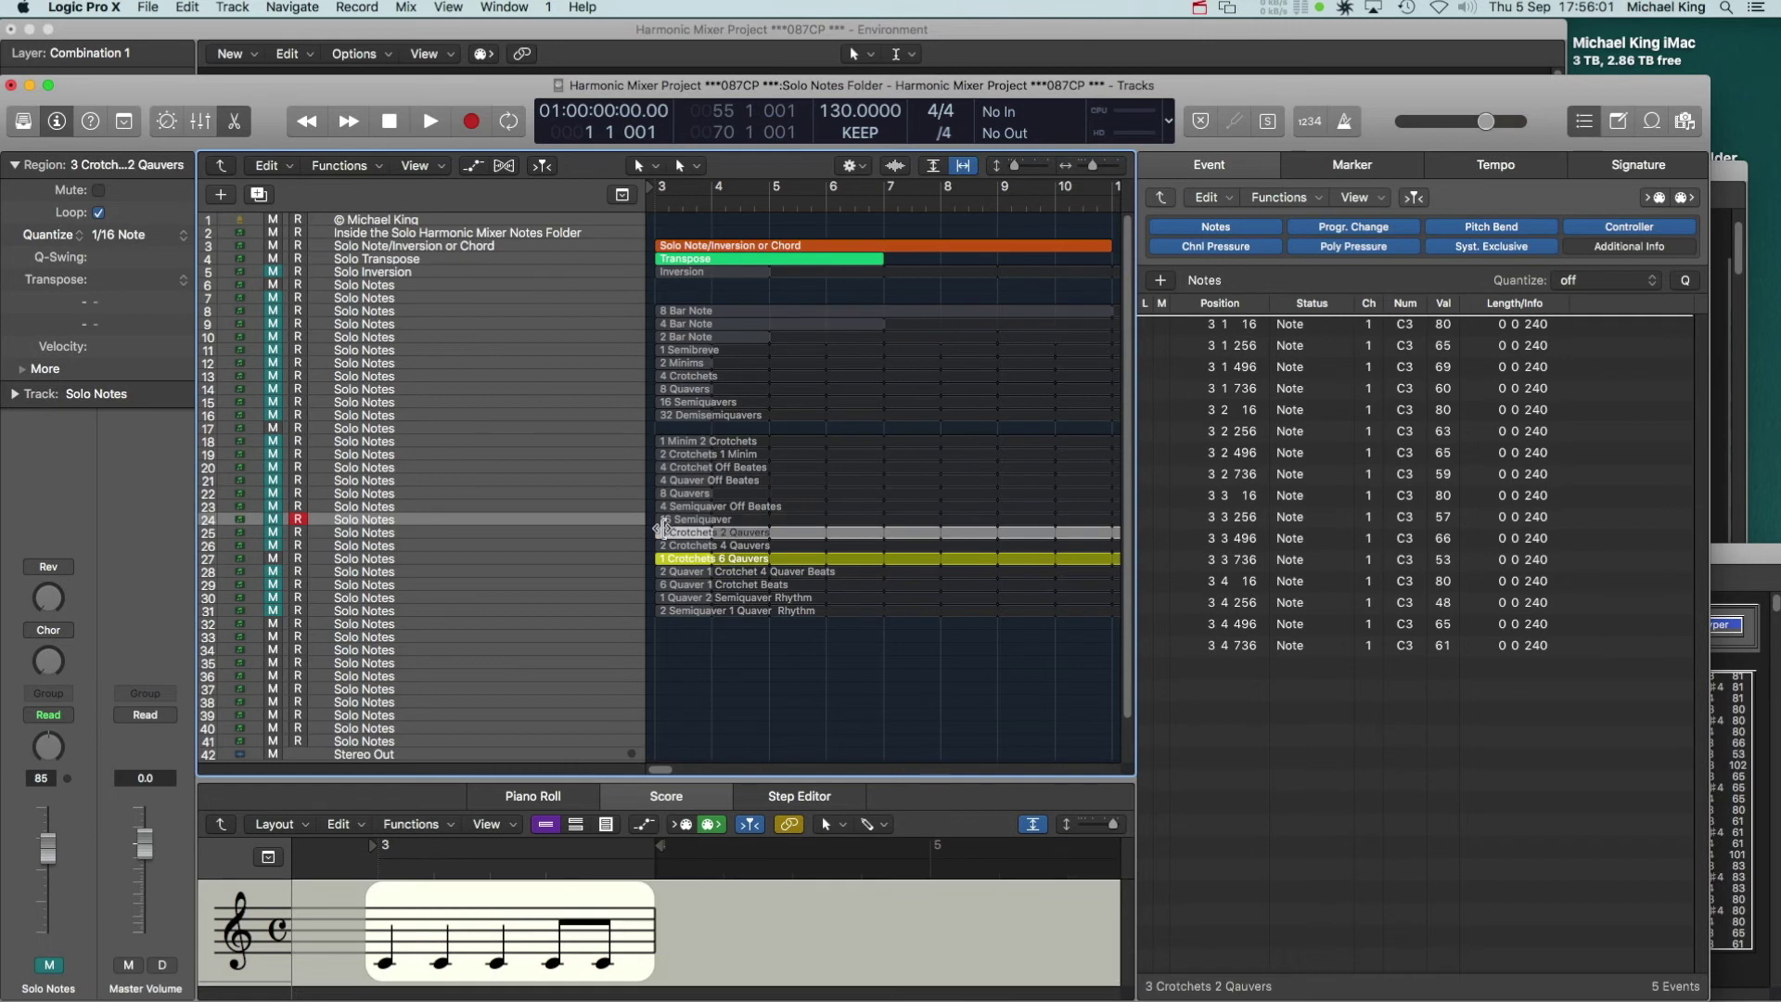
left_click(664, 545)
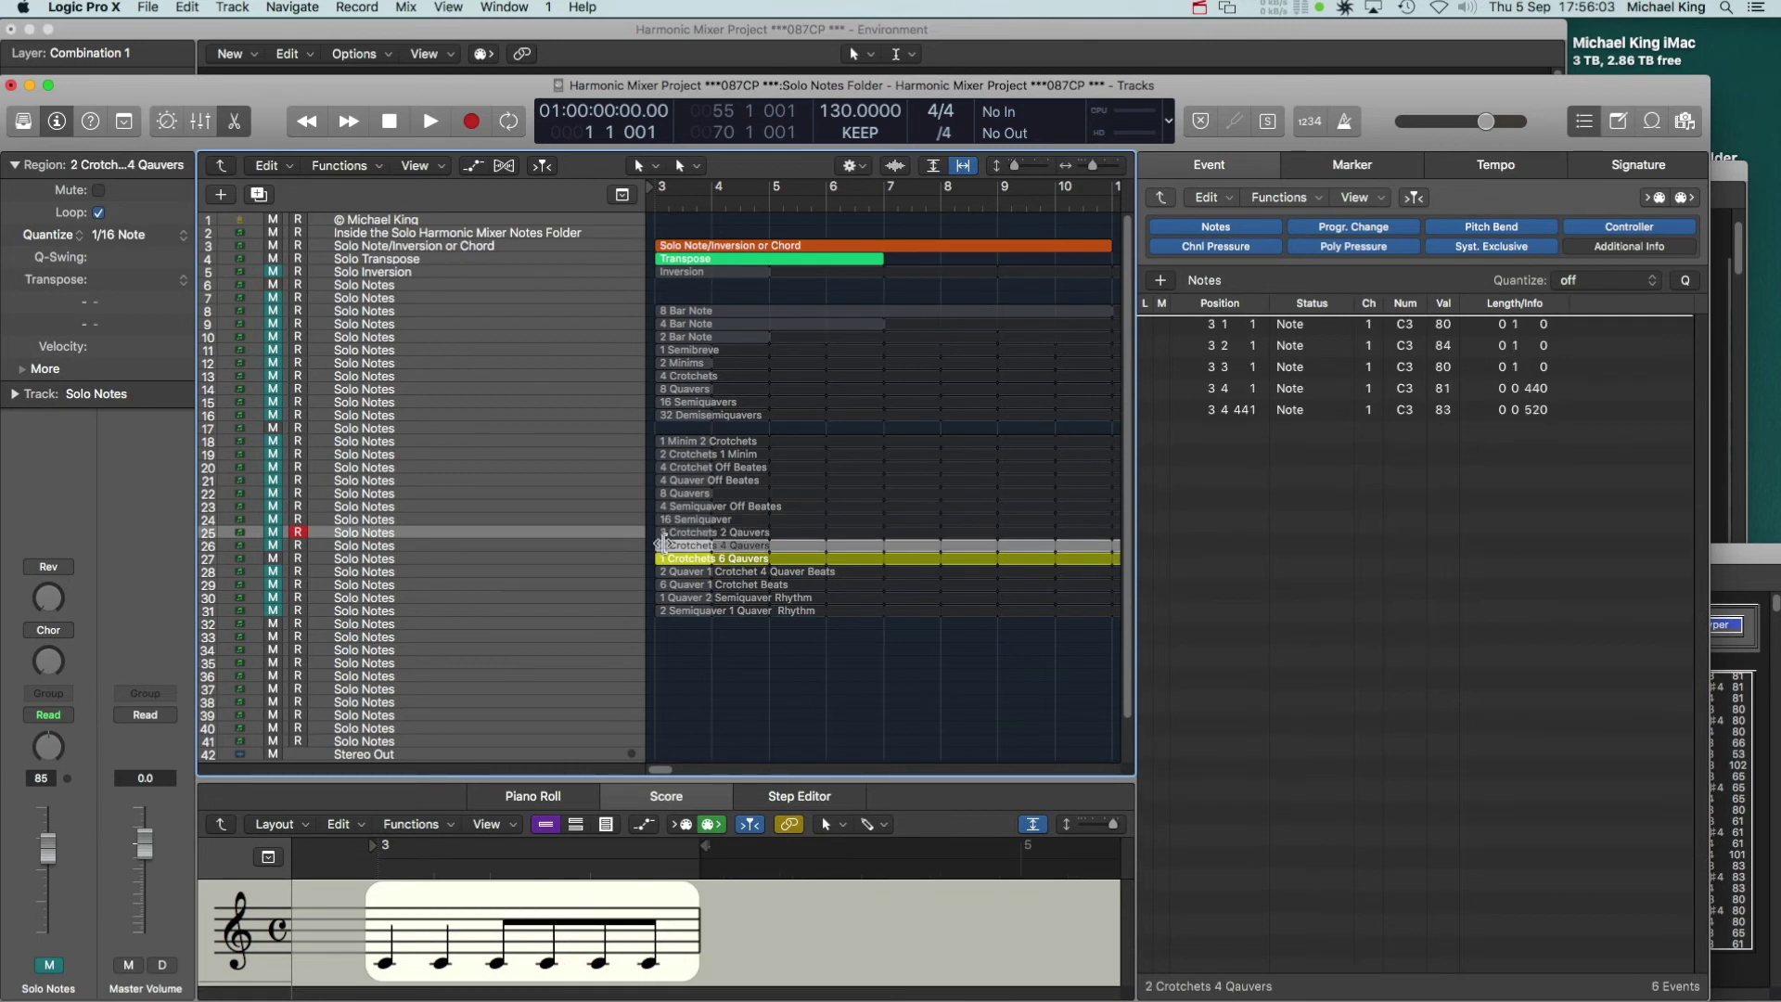
left_click(666, 558)
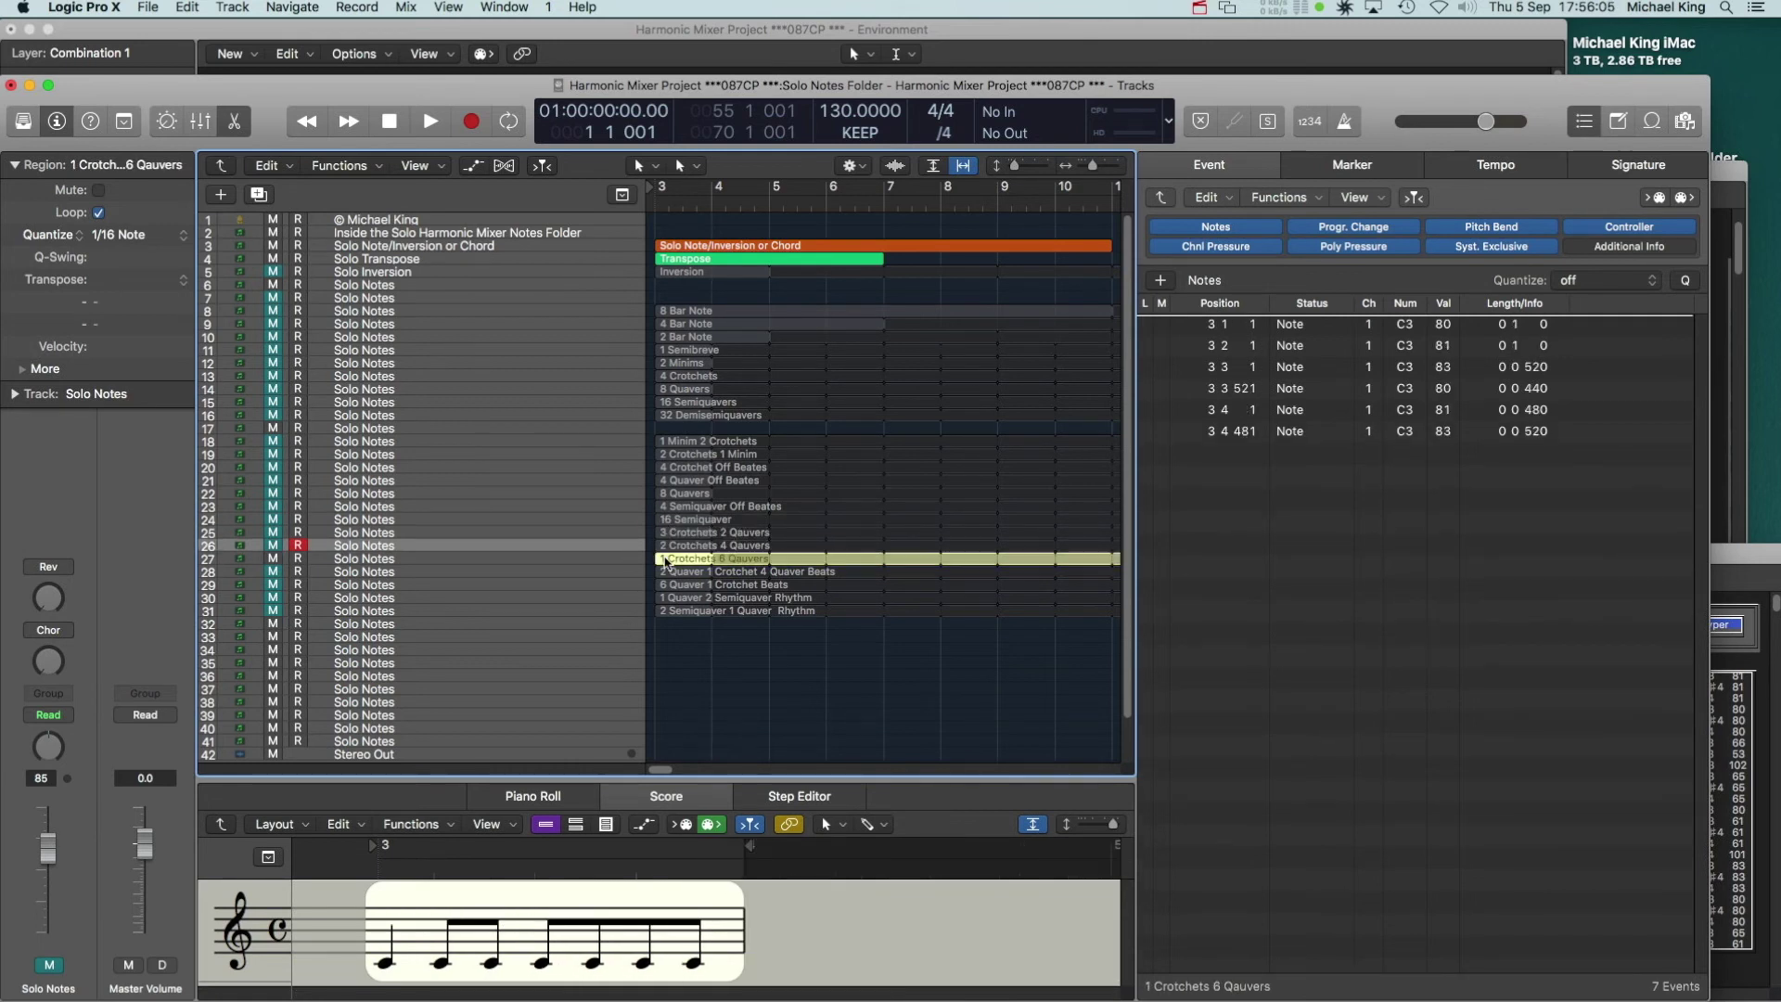
left_click(666, 572)
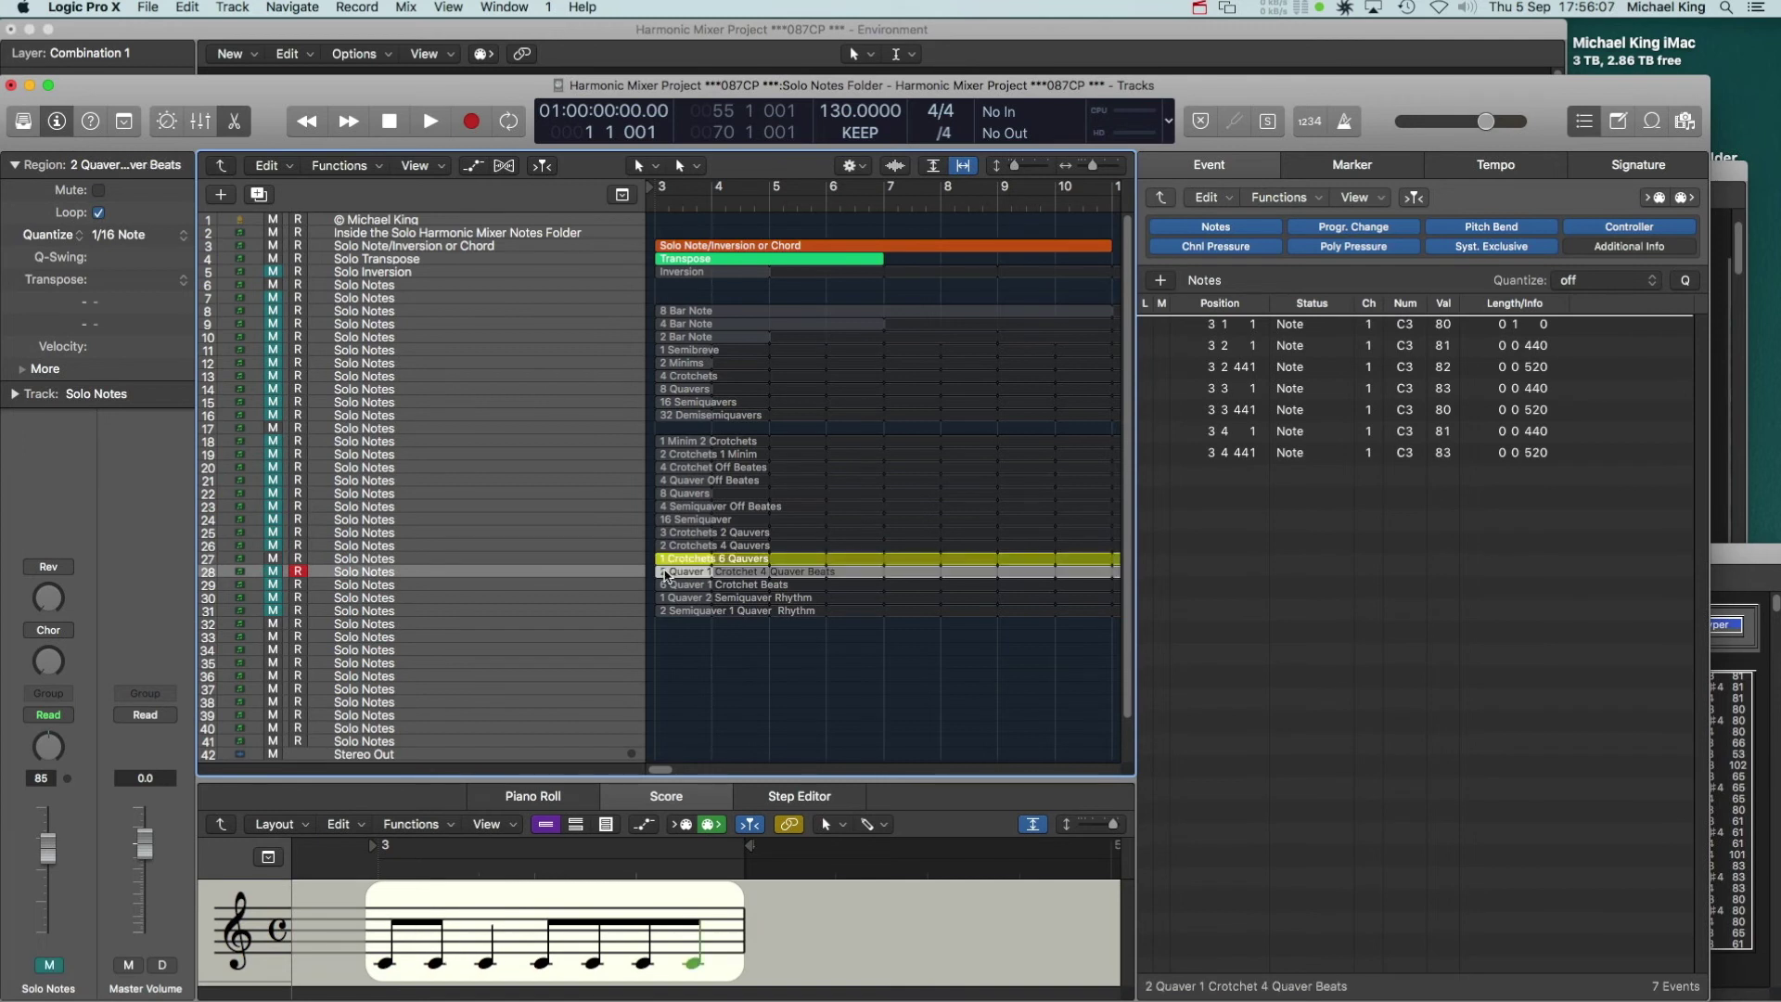
left_click(666, 585)
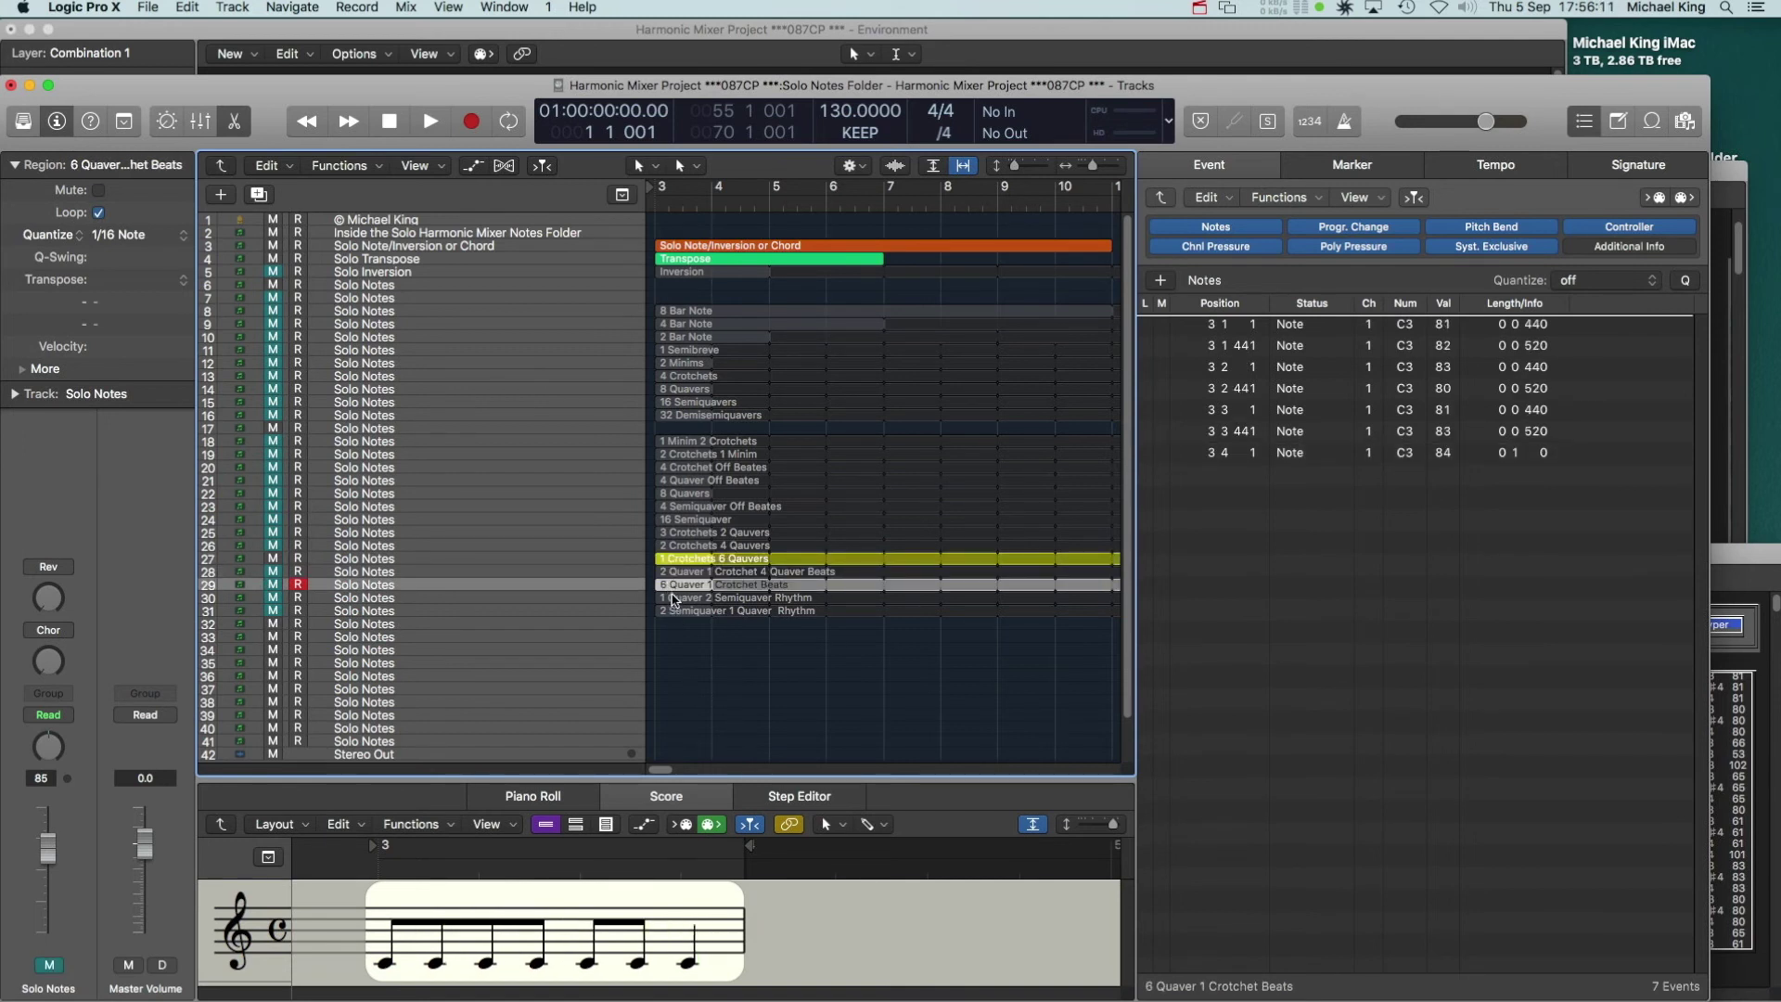
left_click(674, 598)
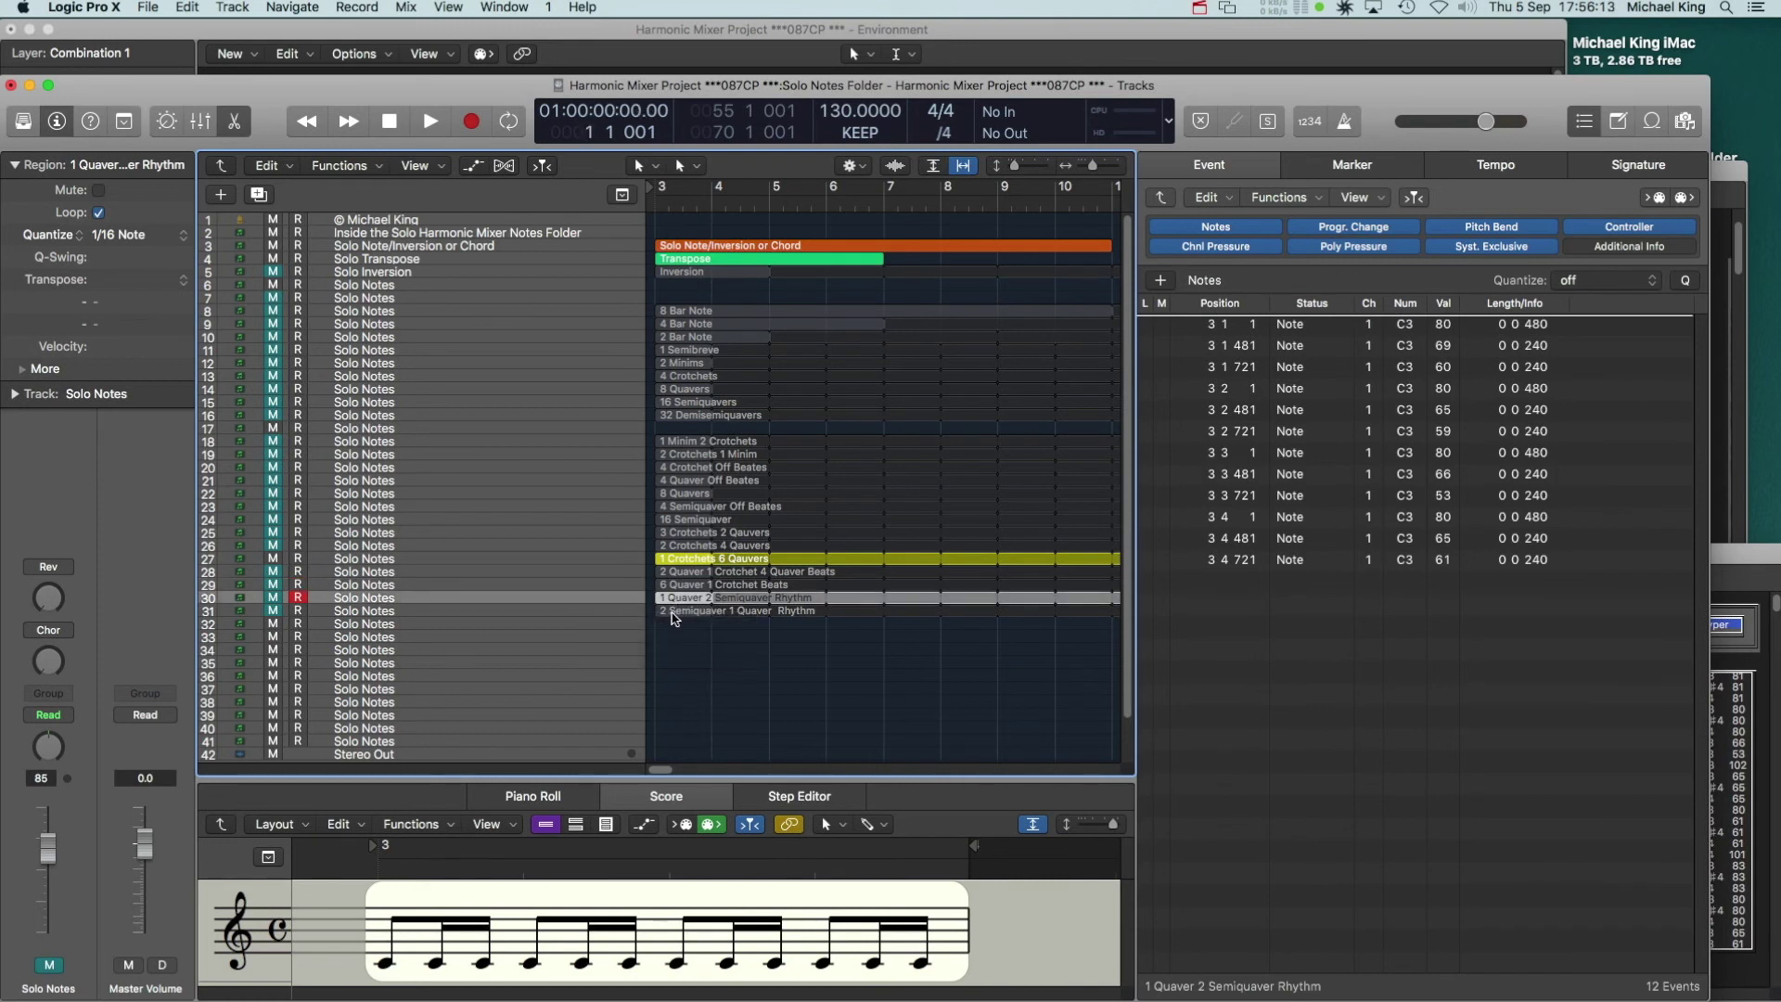
left_click(670, 611)
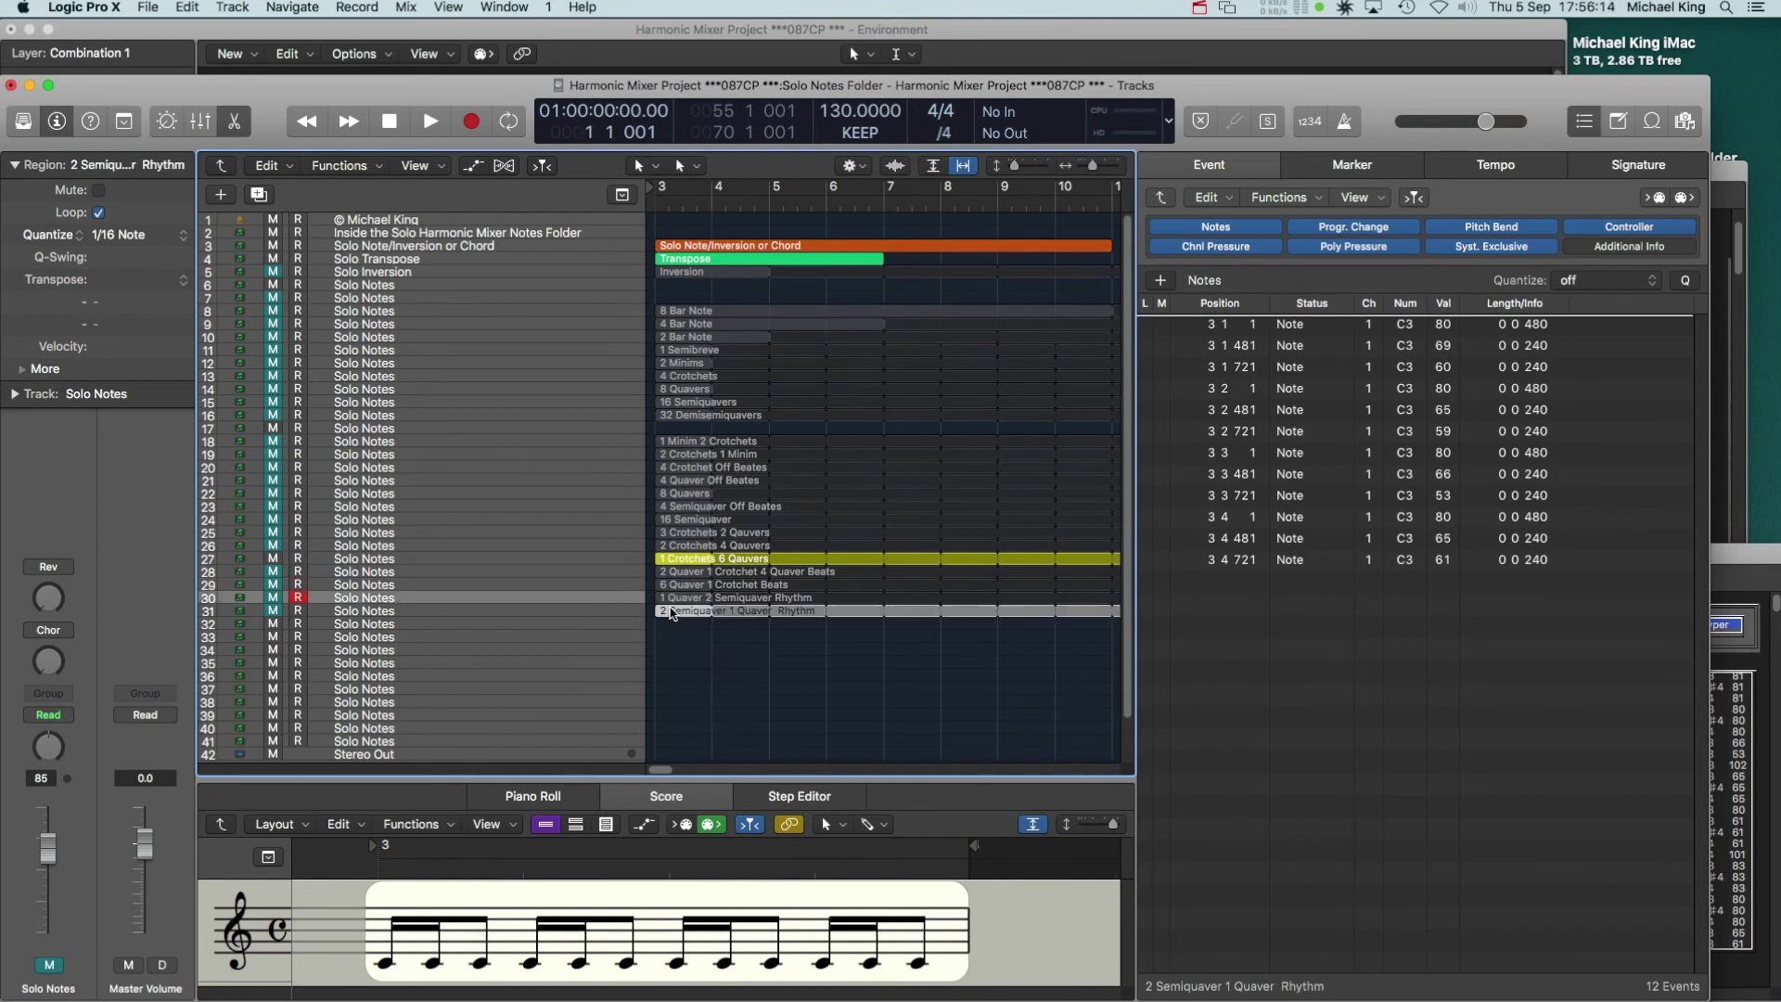
Leave the Solo Notes Folder and bring the event list up to the project's top level
left_click(697, 675)
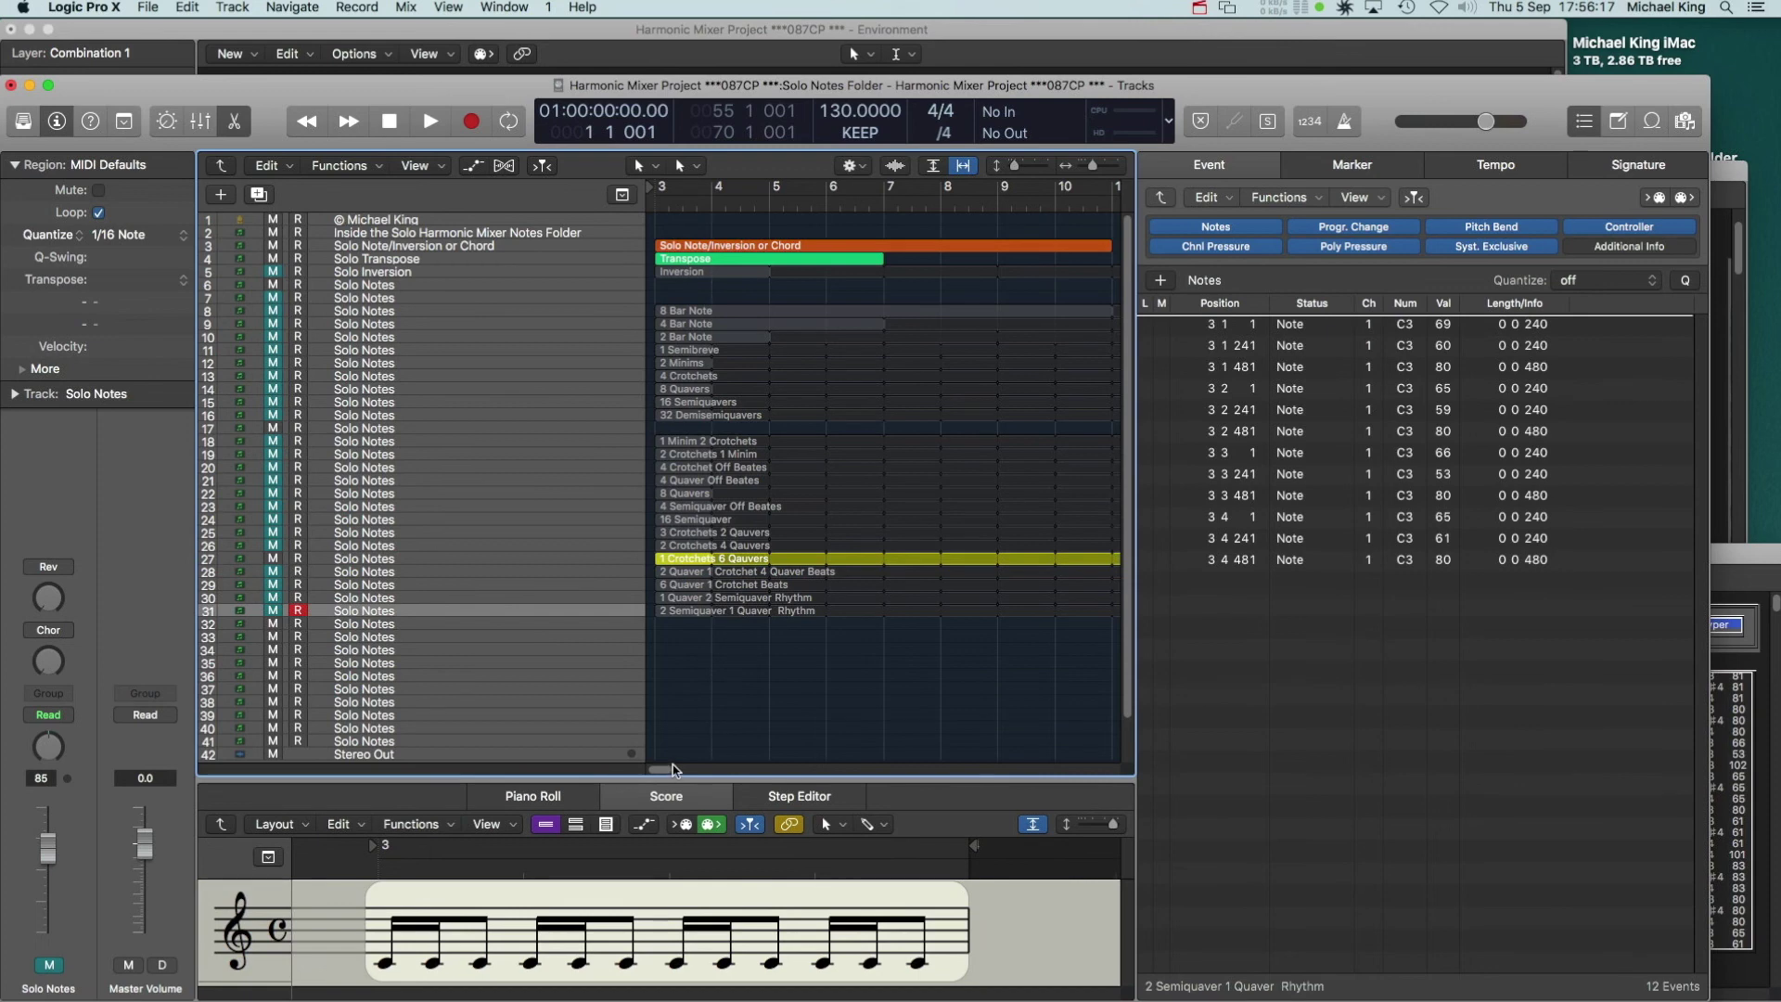
double_click(743, 679)
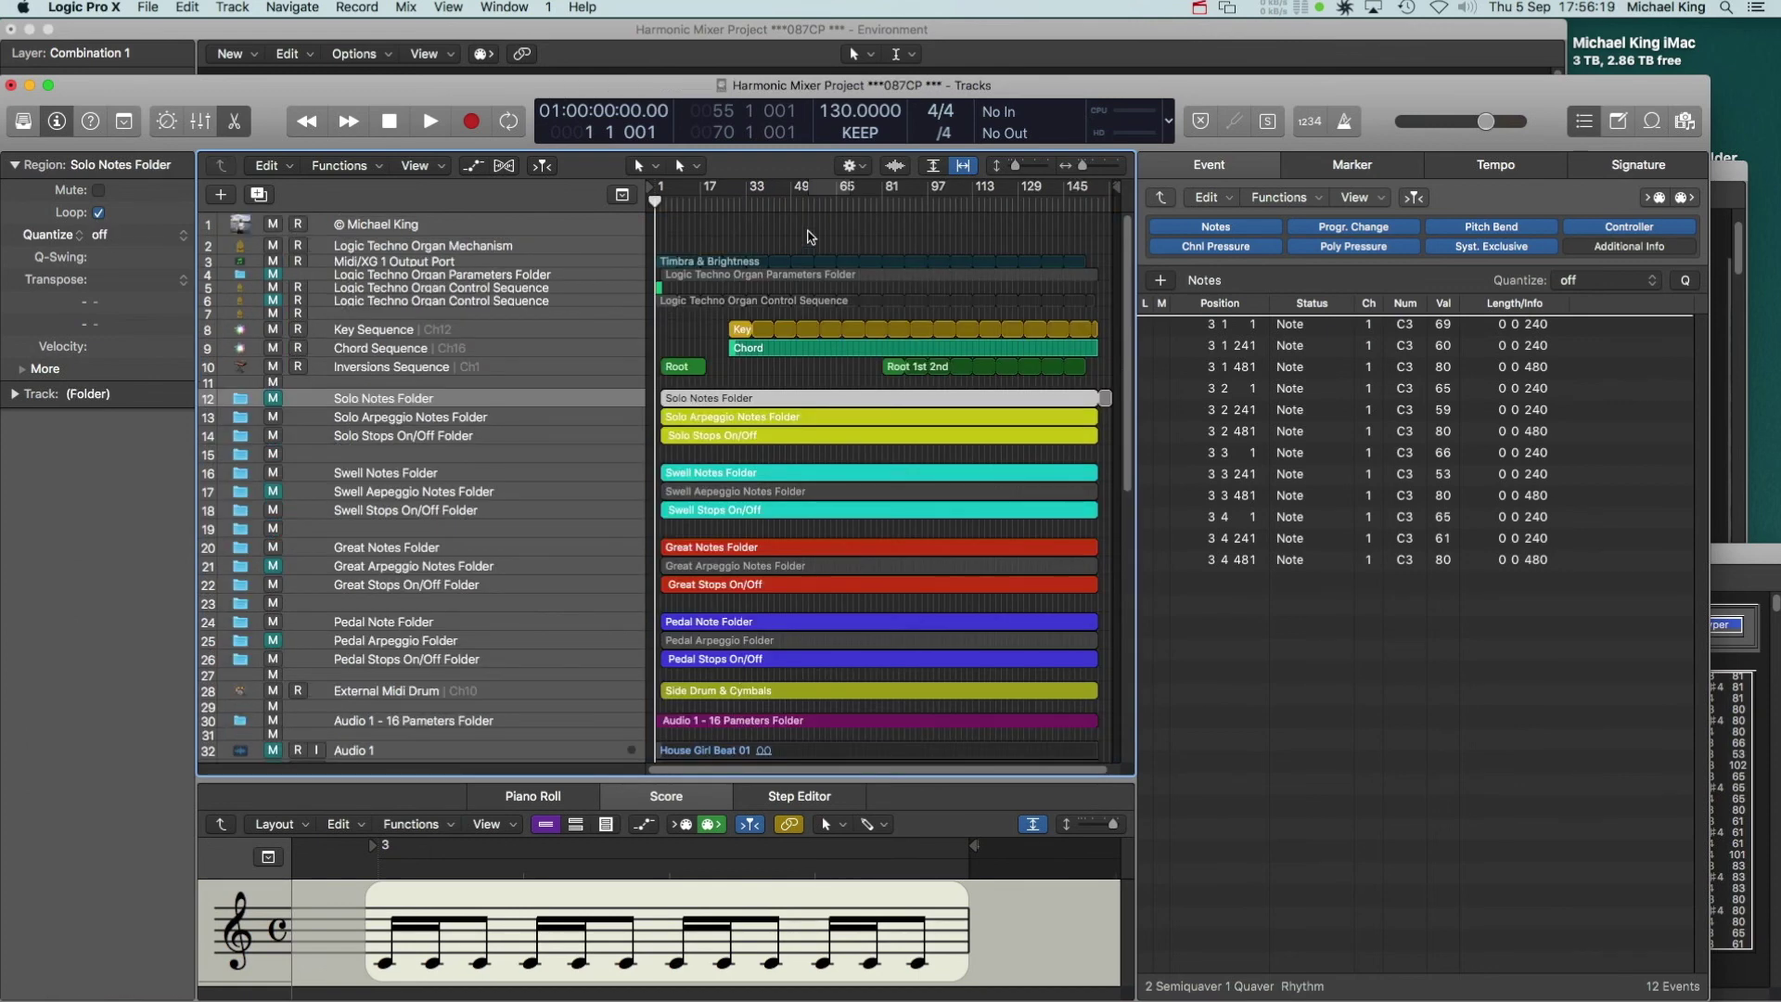
left_click(809, 237)
left_click(1160, 200)
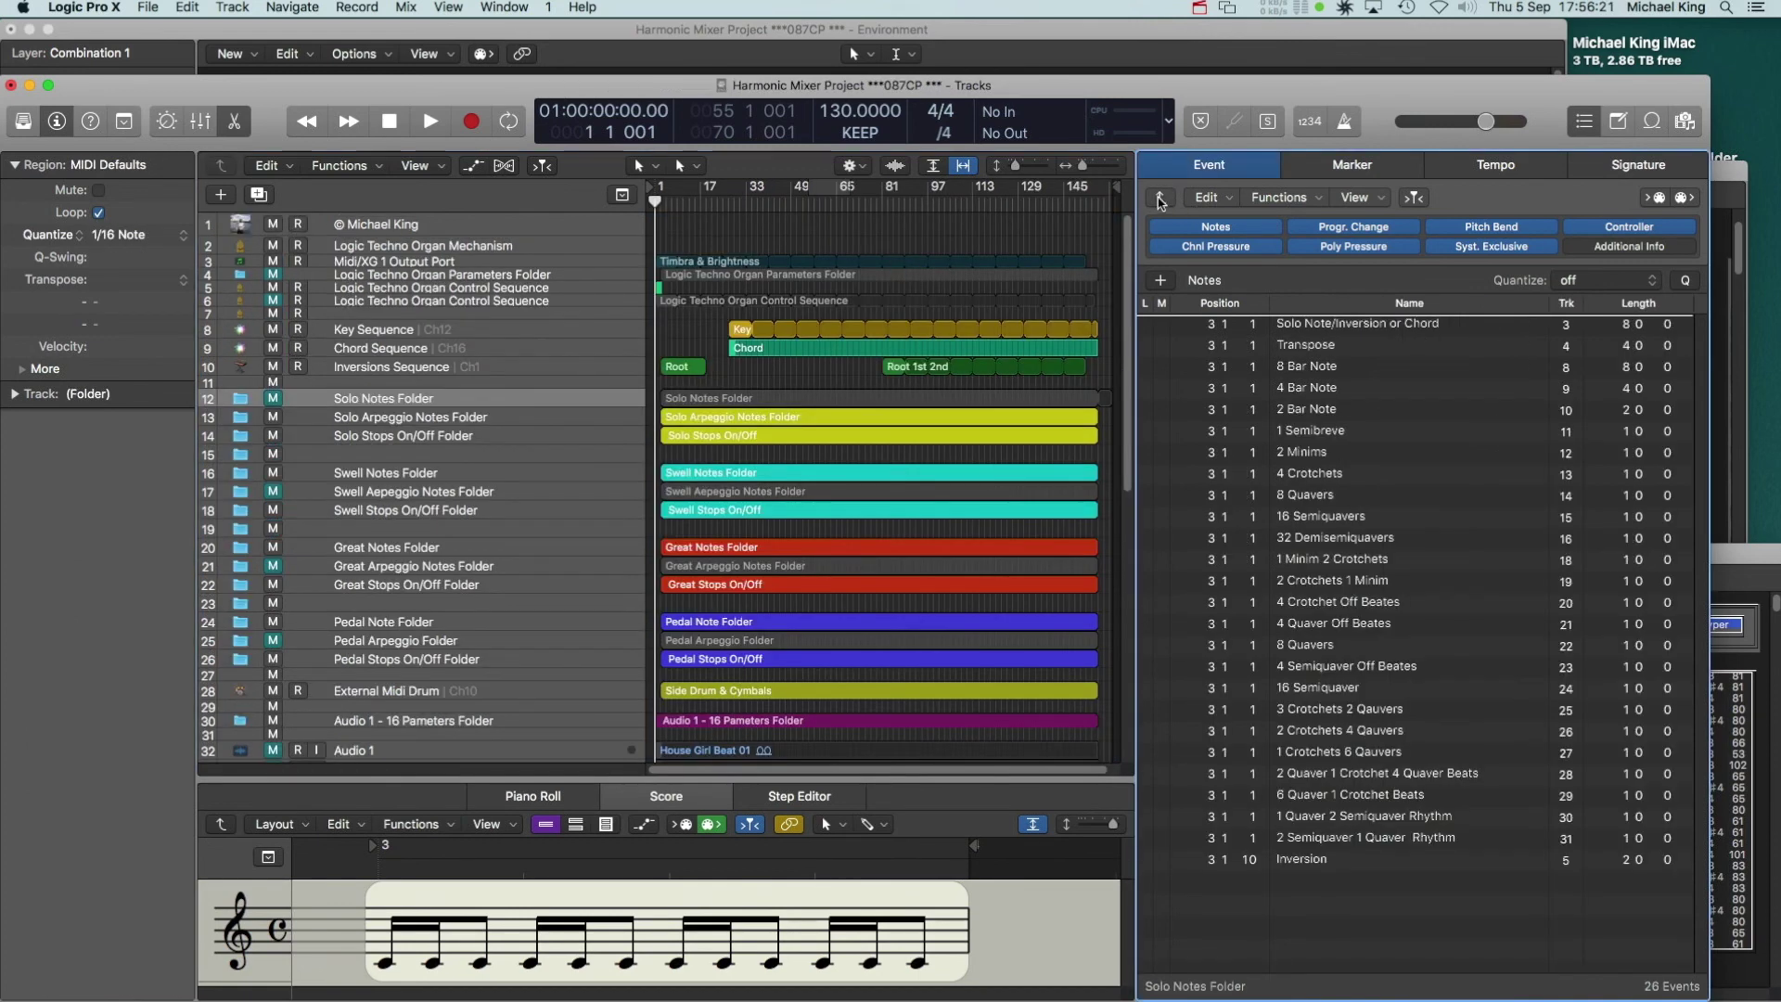
left_click(1160, 201)
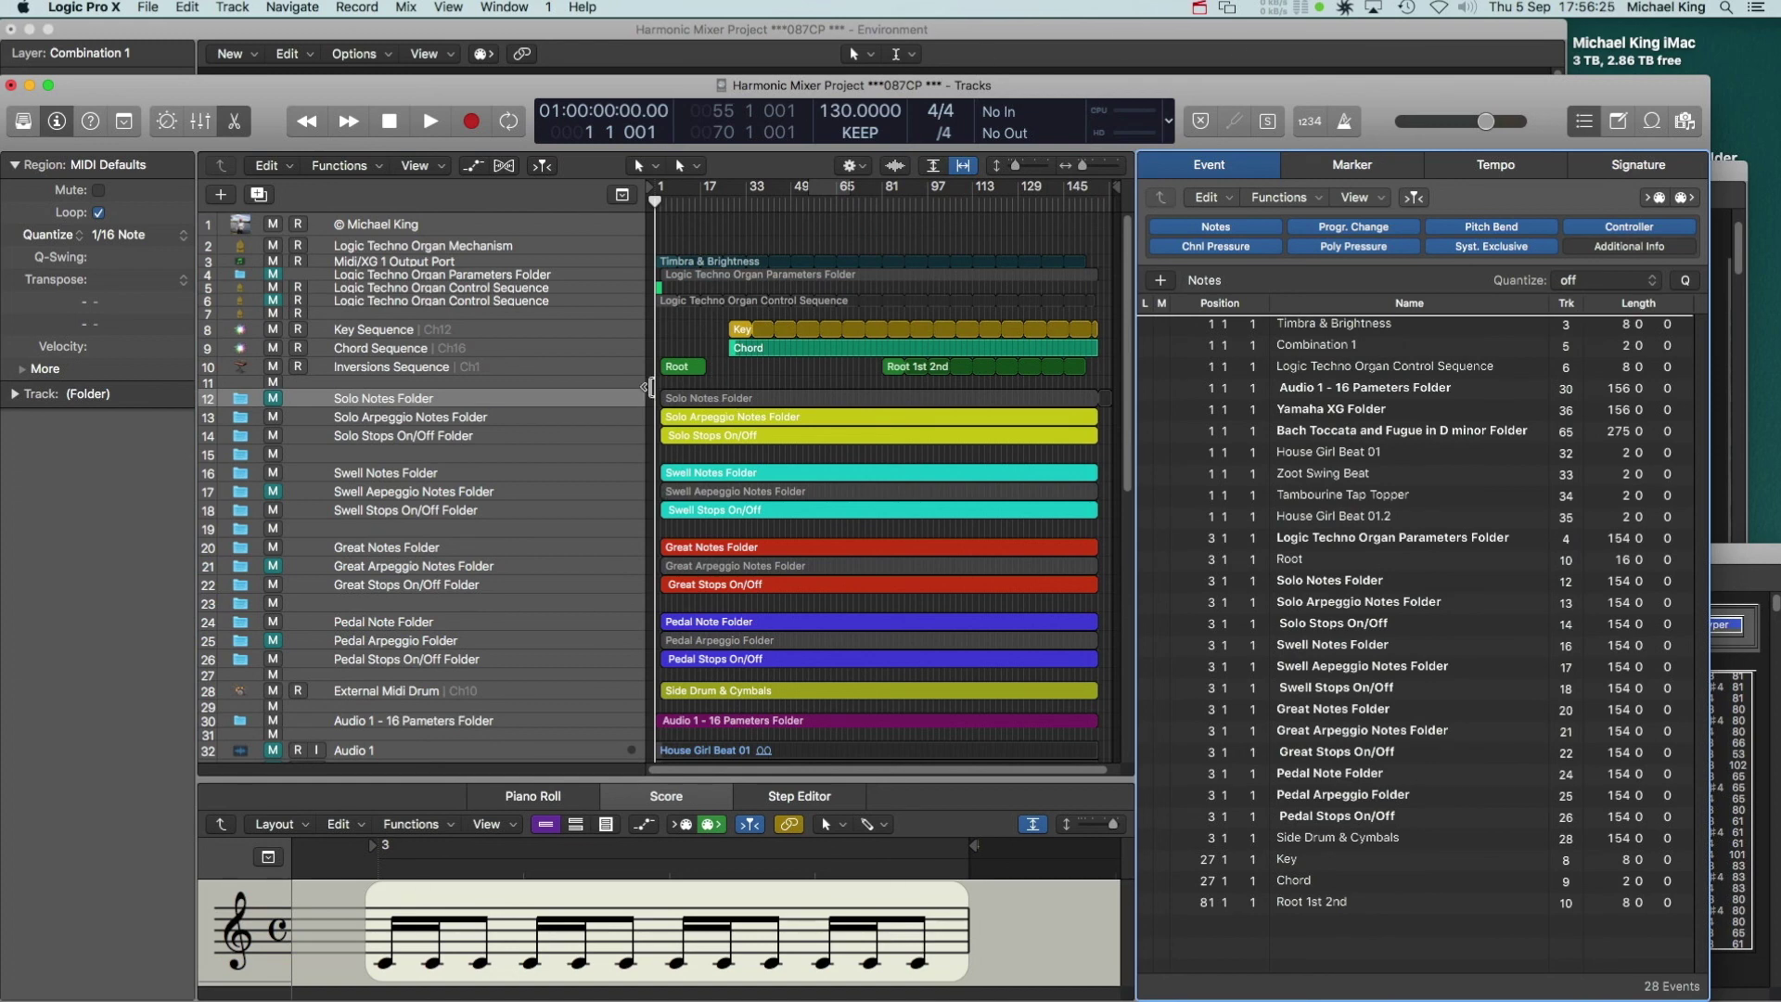
Show the Root region's events and close the score editor, leaving no region selected
left_click(679, 368)
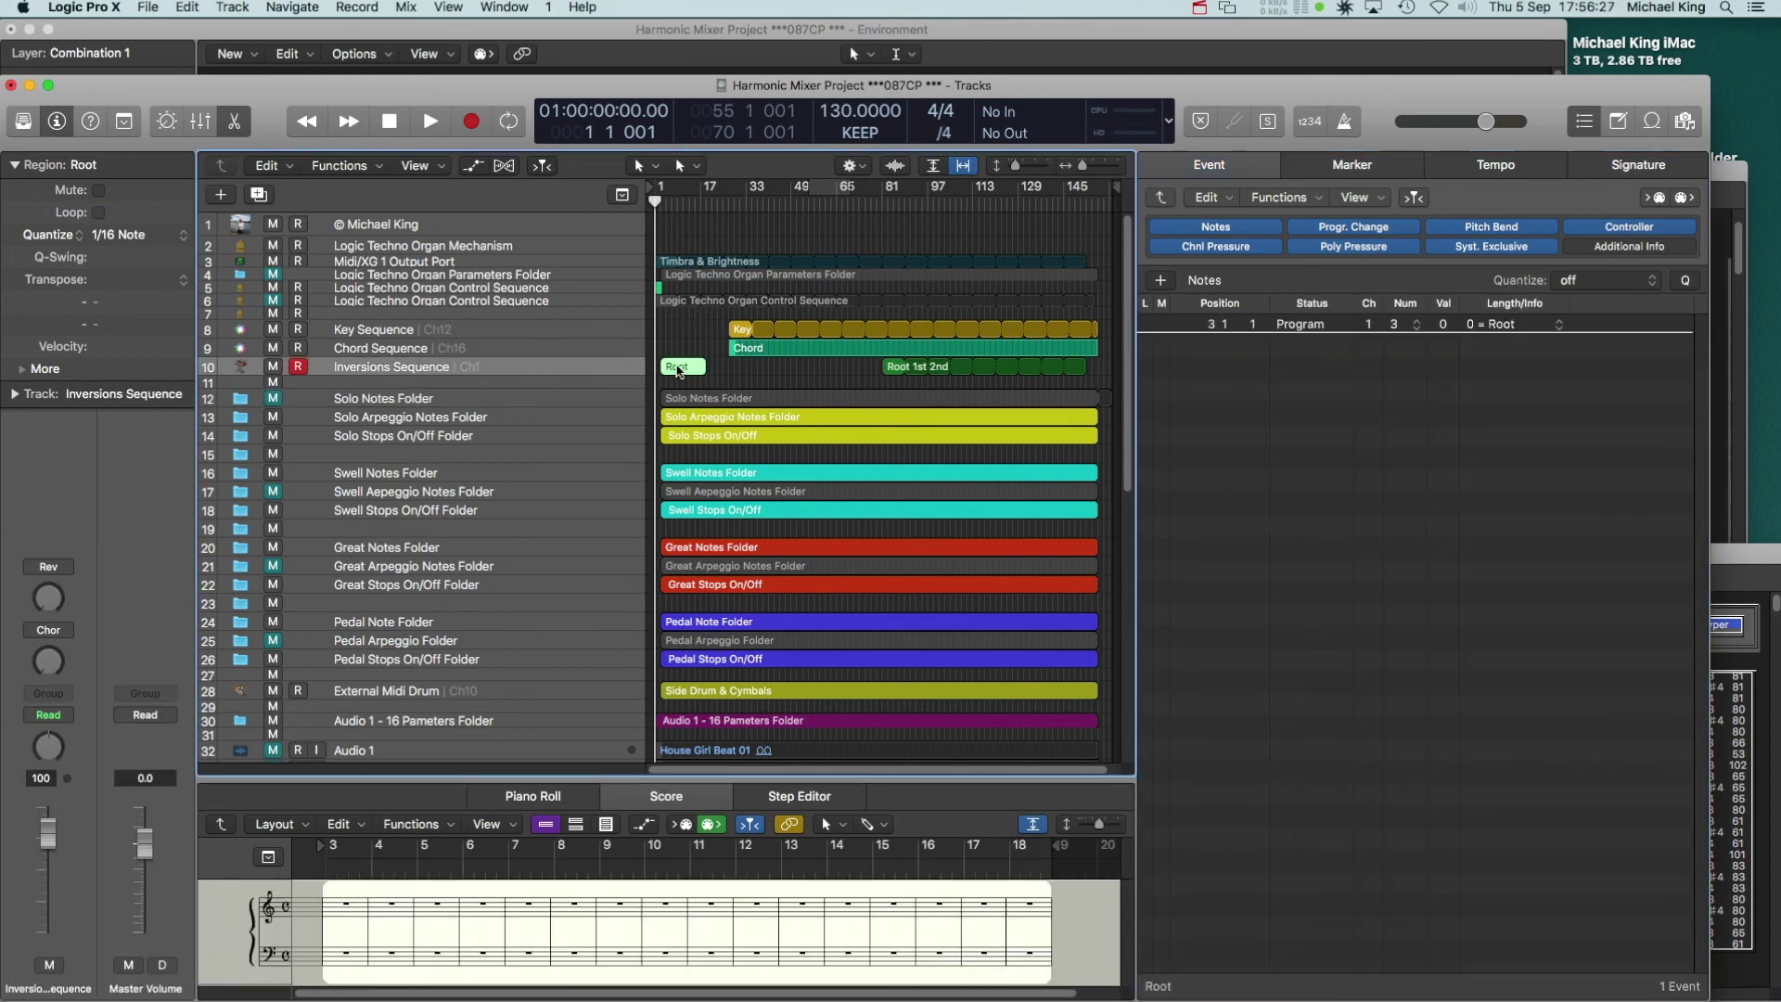
key("e")
left_click(687, 341)
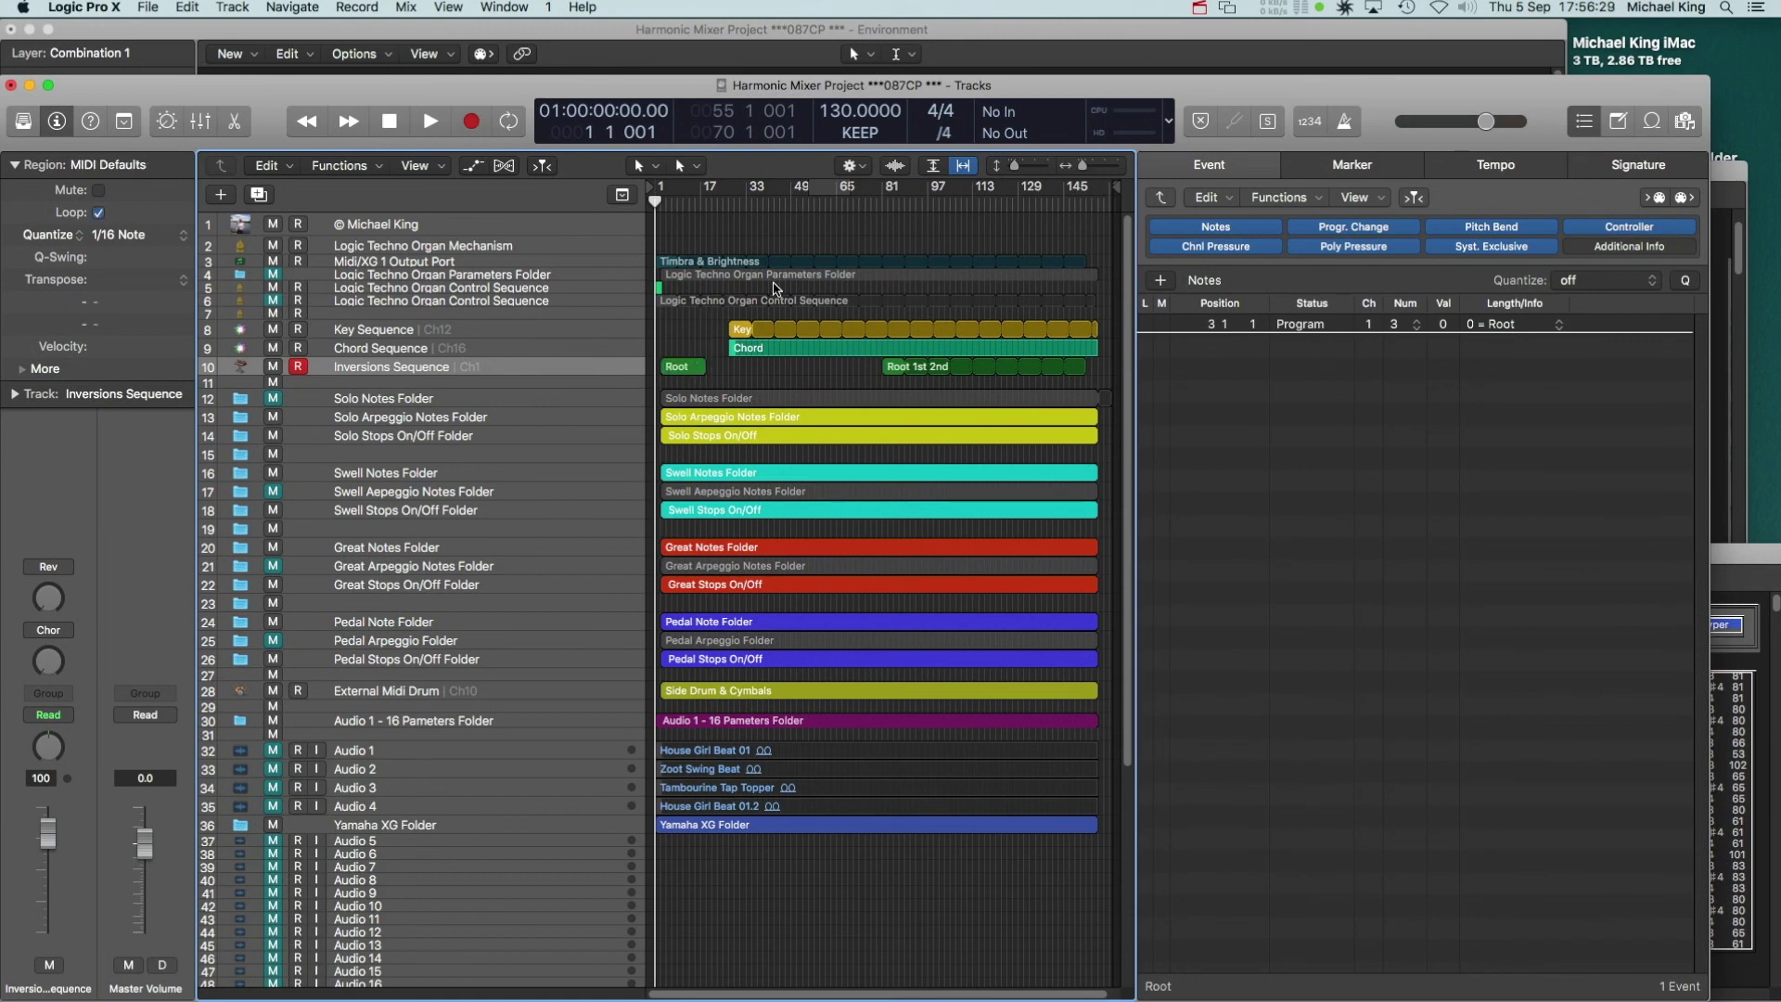
Save the Harmonic Mixer project
left_click(150, 8)
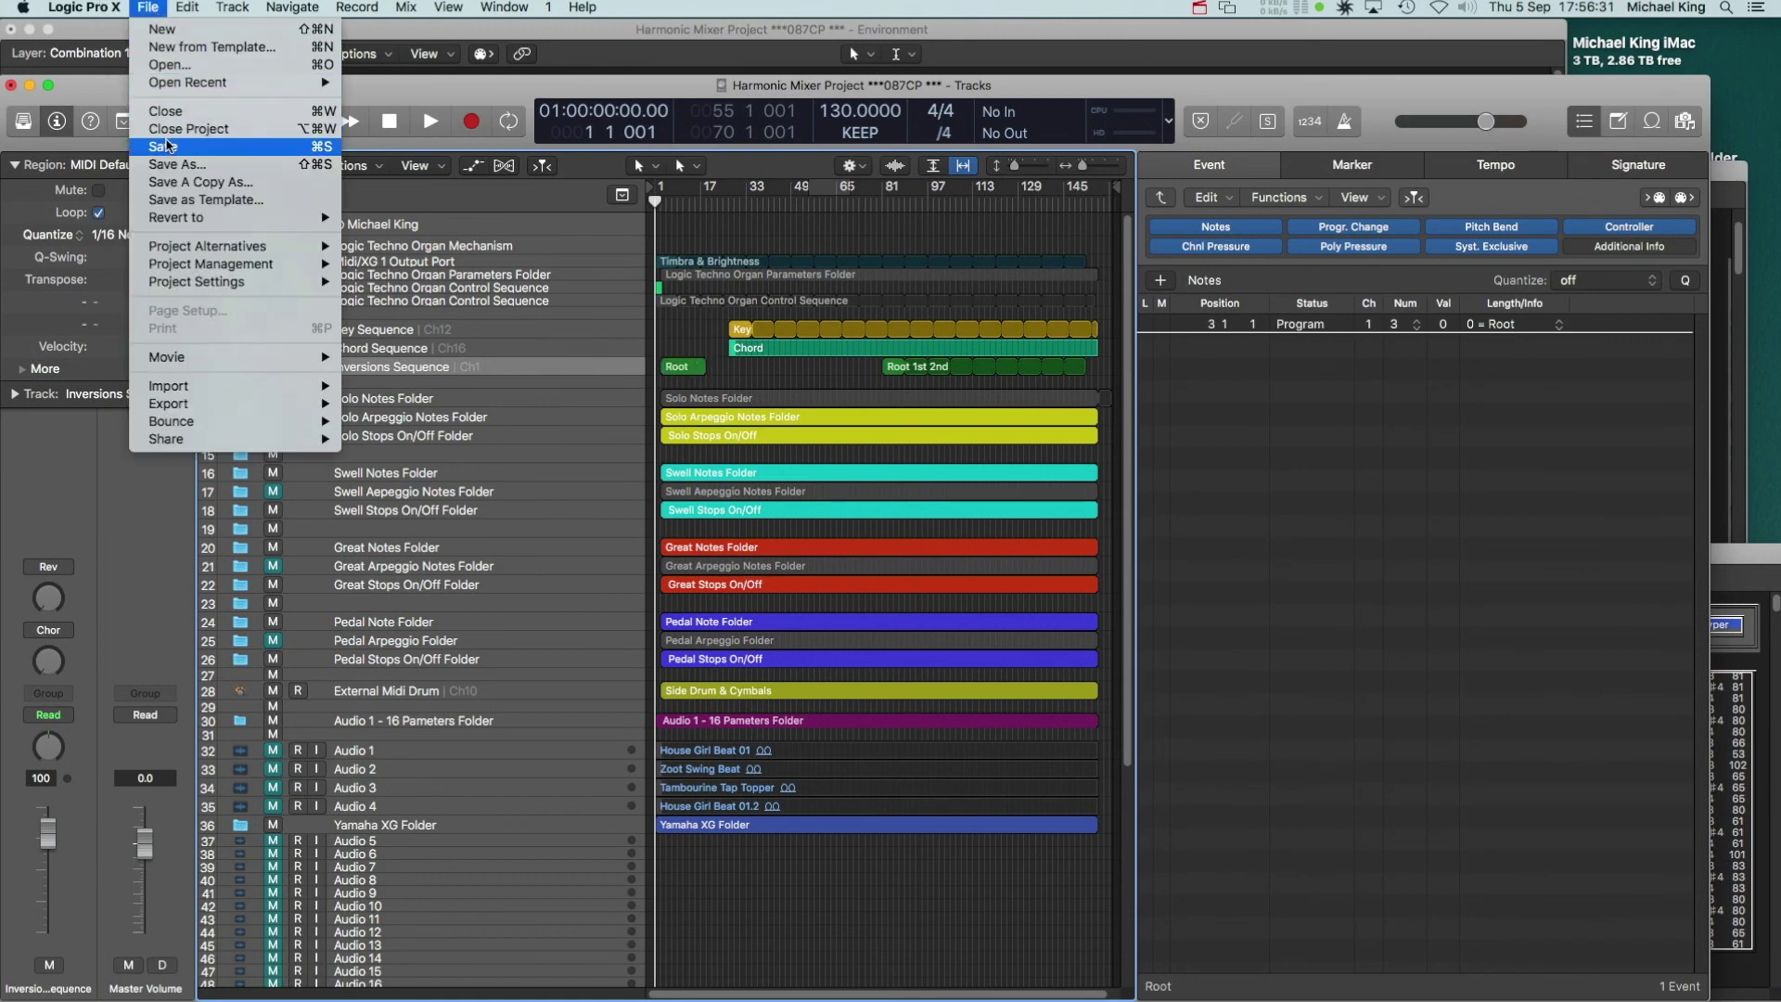
left_click(166, 150)
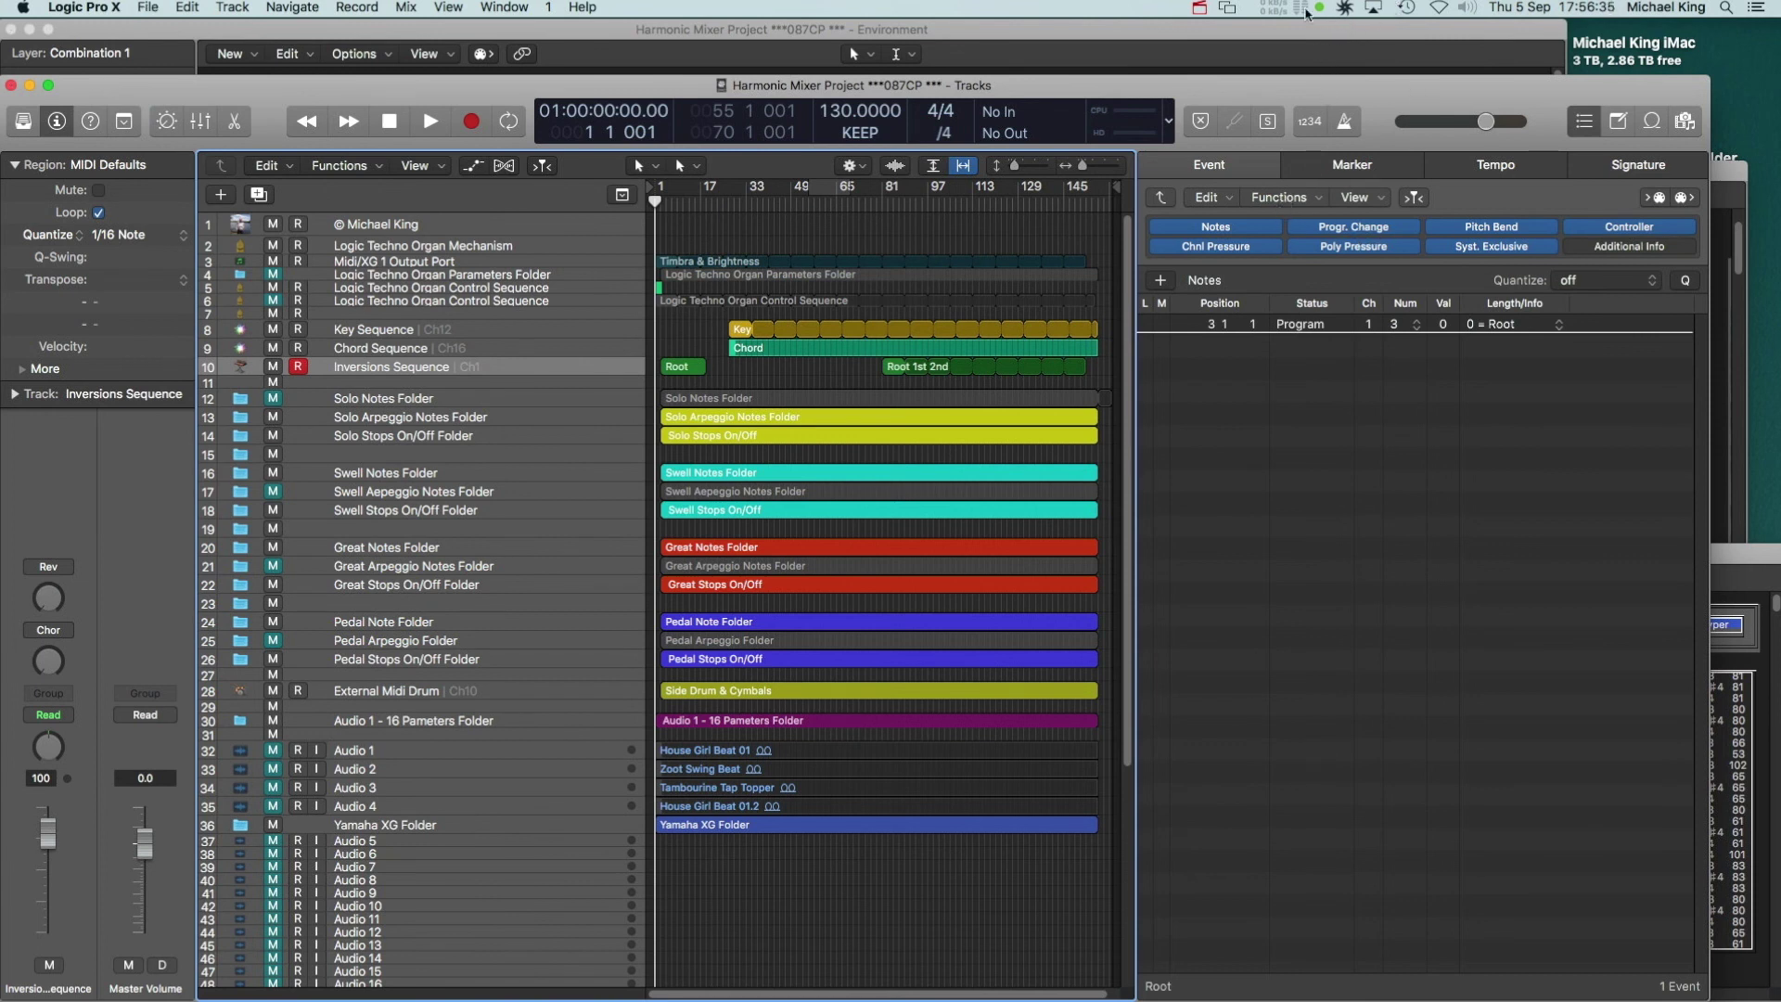
left_click(1199, 9)
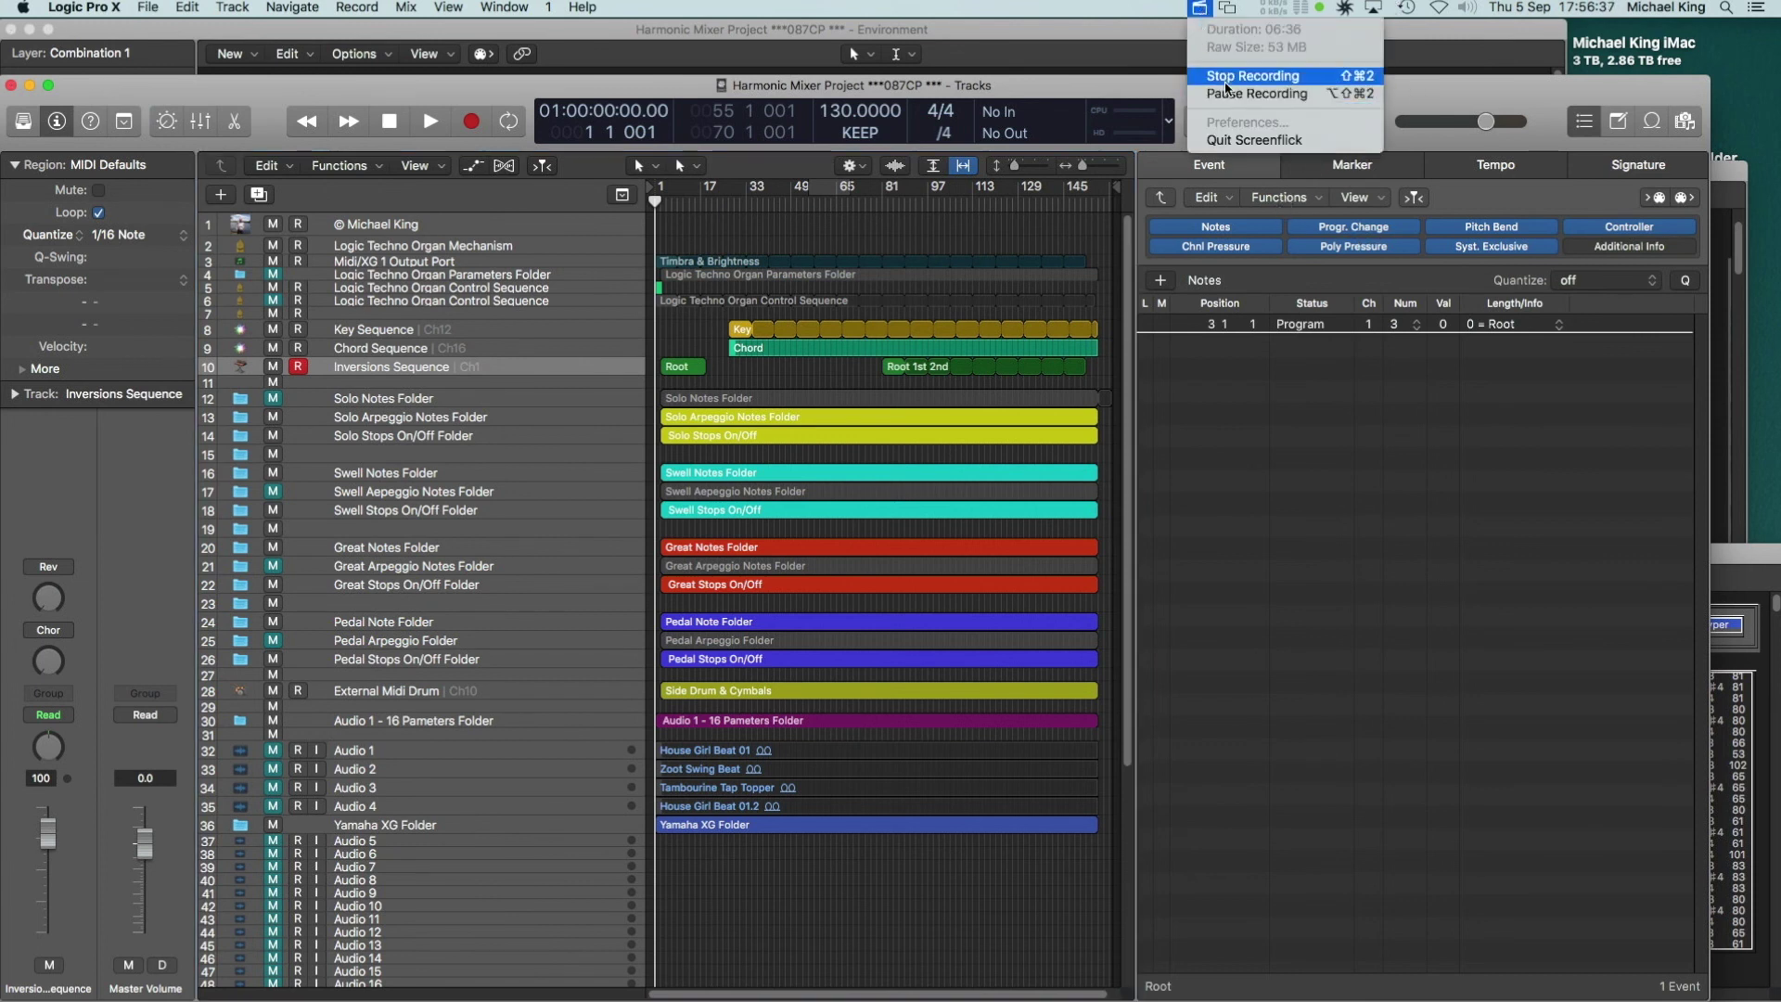